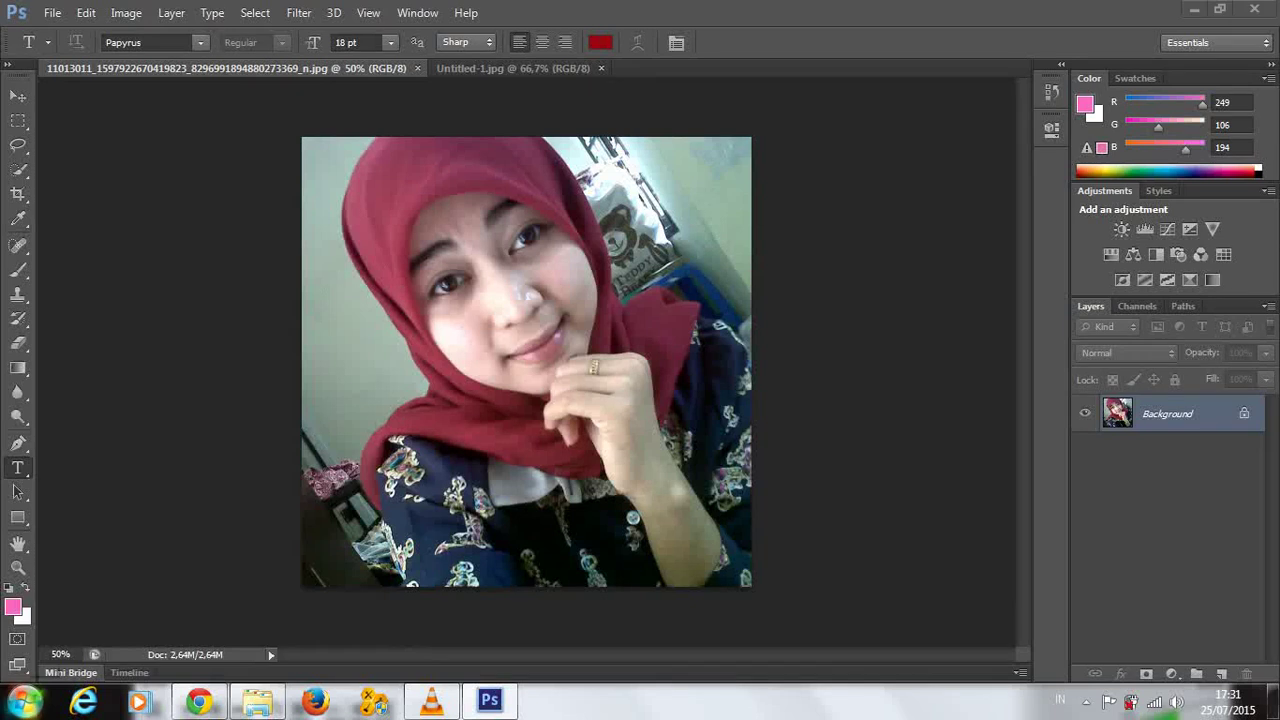
# - Launch Notepad from the Start menu's All Programs > Accessories folder
pyautogui.click(24, 700)
pyautogui.click(77, 617)
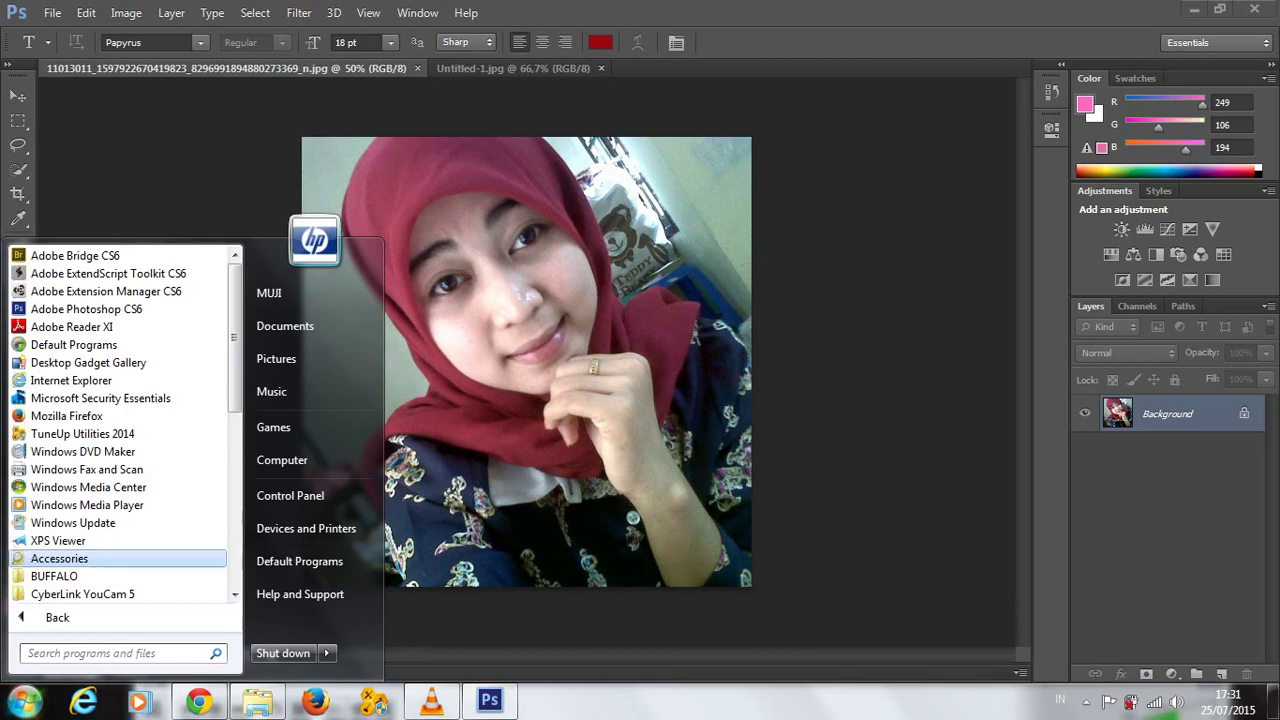
pyautogui.press('Return')
pyautogui.press('Down')
pyautogui.press('Down')
pyautogui.press('Down')
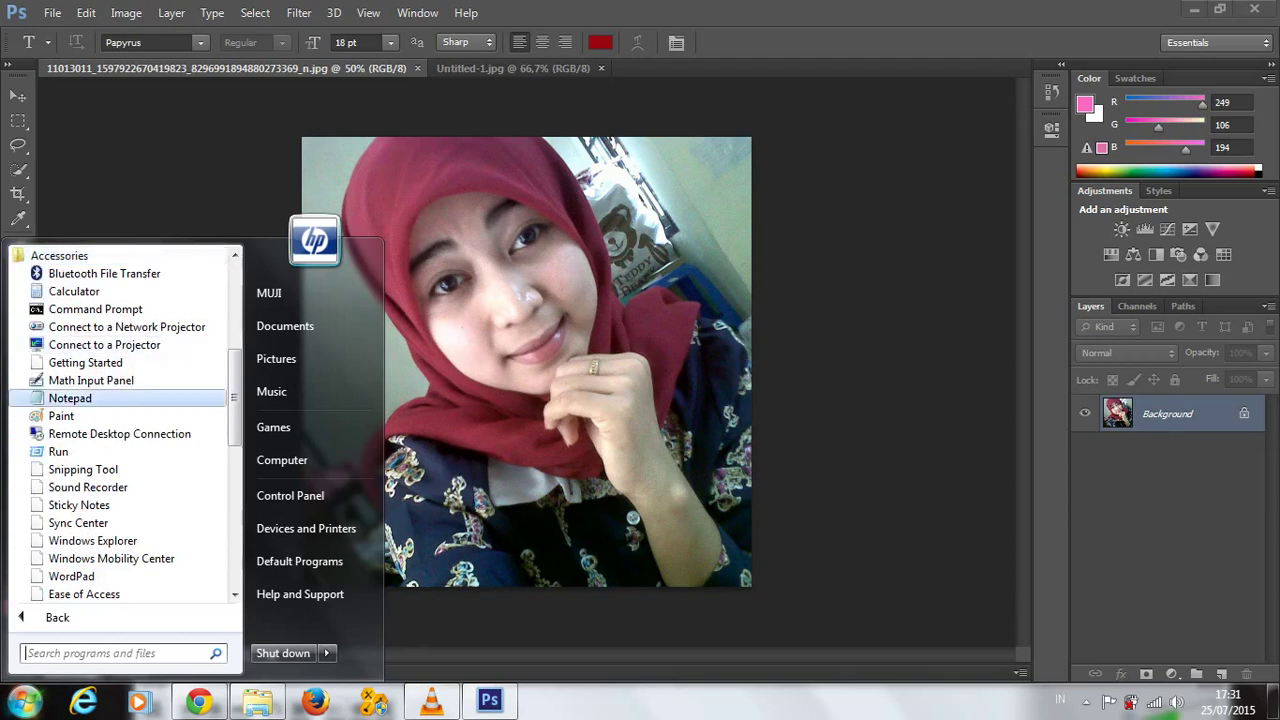
pyautogui.press('Return')
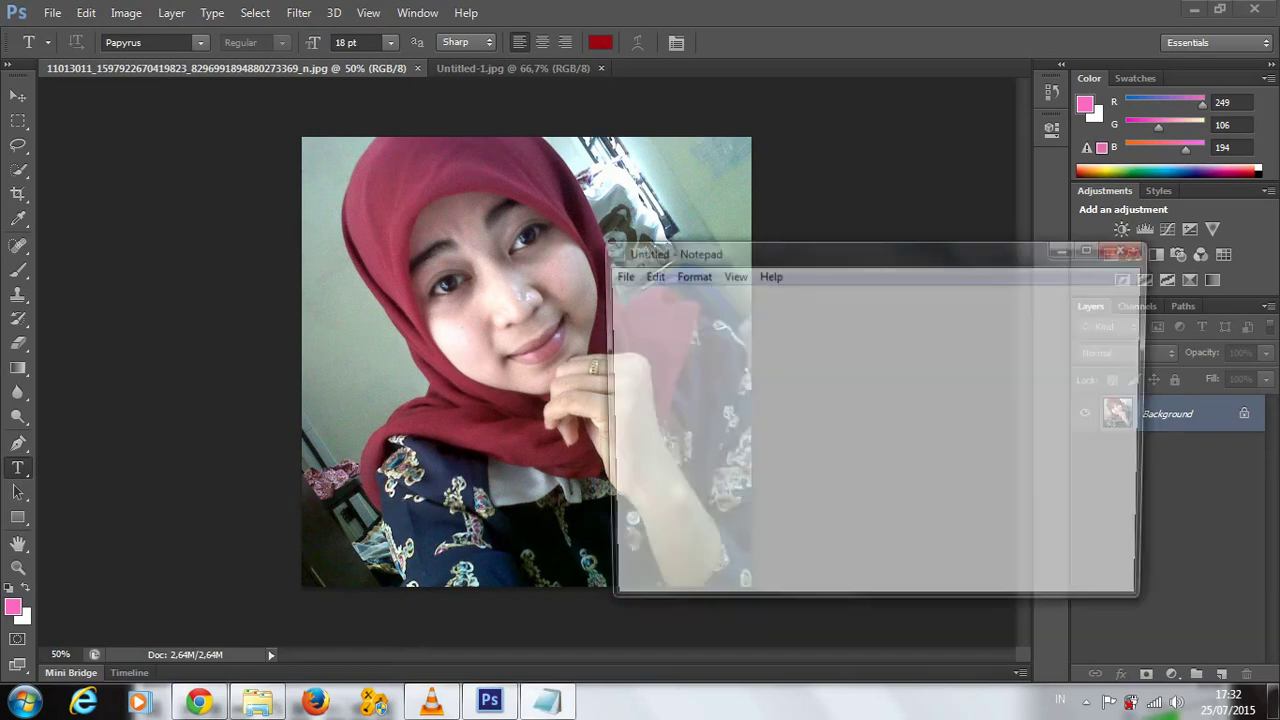
# - Type the greeting 'Assalam mualaikum wr .... wb....' on the first line, fixing typos
pyautogui.write('Assa')
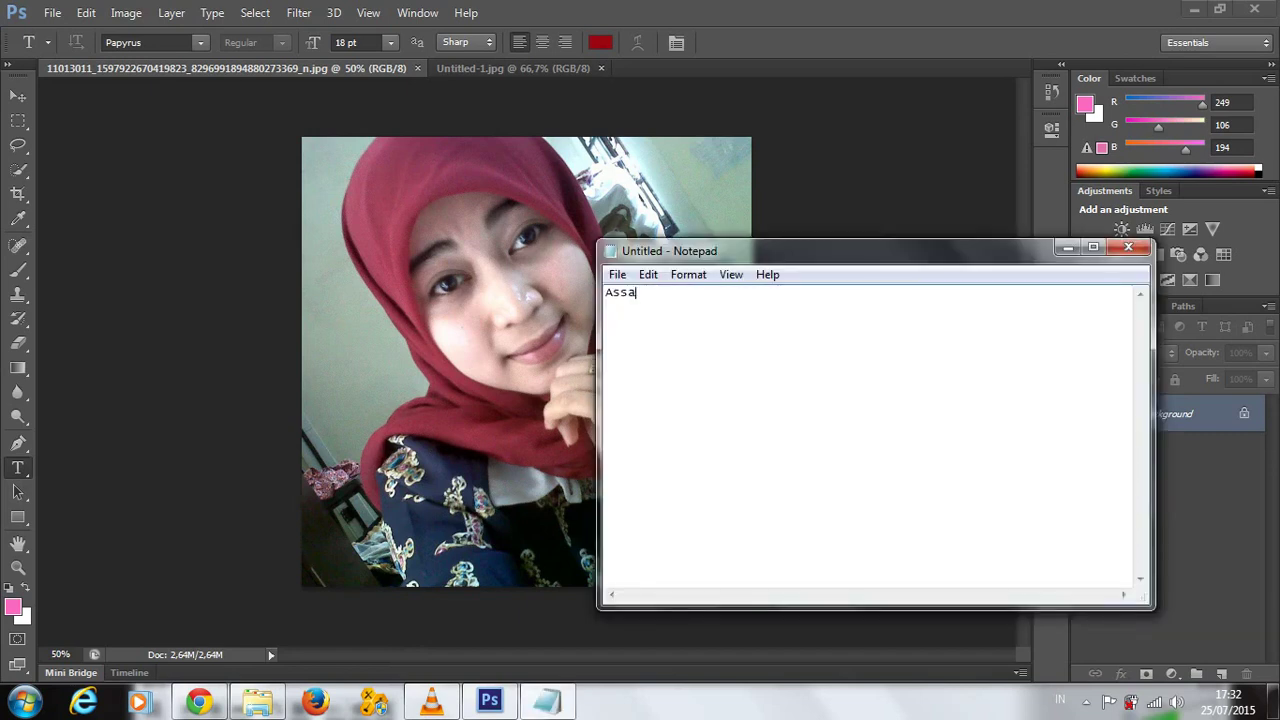
pyautogui.write('lam mualaikum ')
pyautogui.write('wr .')
pyautogui.write('... b')
pyautogui.press('BackSpace')
pyautogui.write('eb')
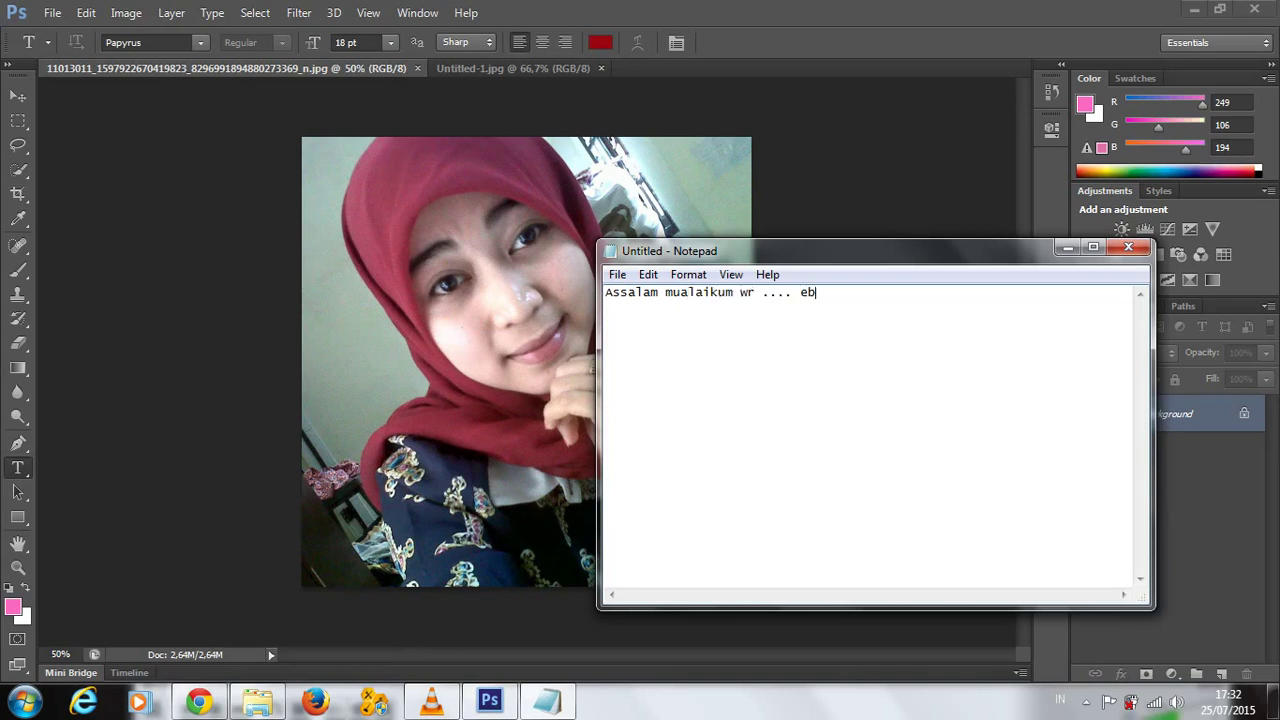
pyautogui.press('BackSpace')
pyautogui.press('BackSpace')
pyautogui.write('wb....')
pyautogui.press('Return')
pyautogui.press('Return')
# - Write the lines explaining the plan to recolour the pretty girl's hijab and brighten the photo
pyautogui.write('ok gu')
pyautogui.write('y x ')
pyautogui.write('ini saya akan ')
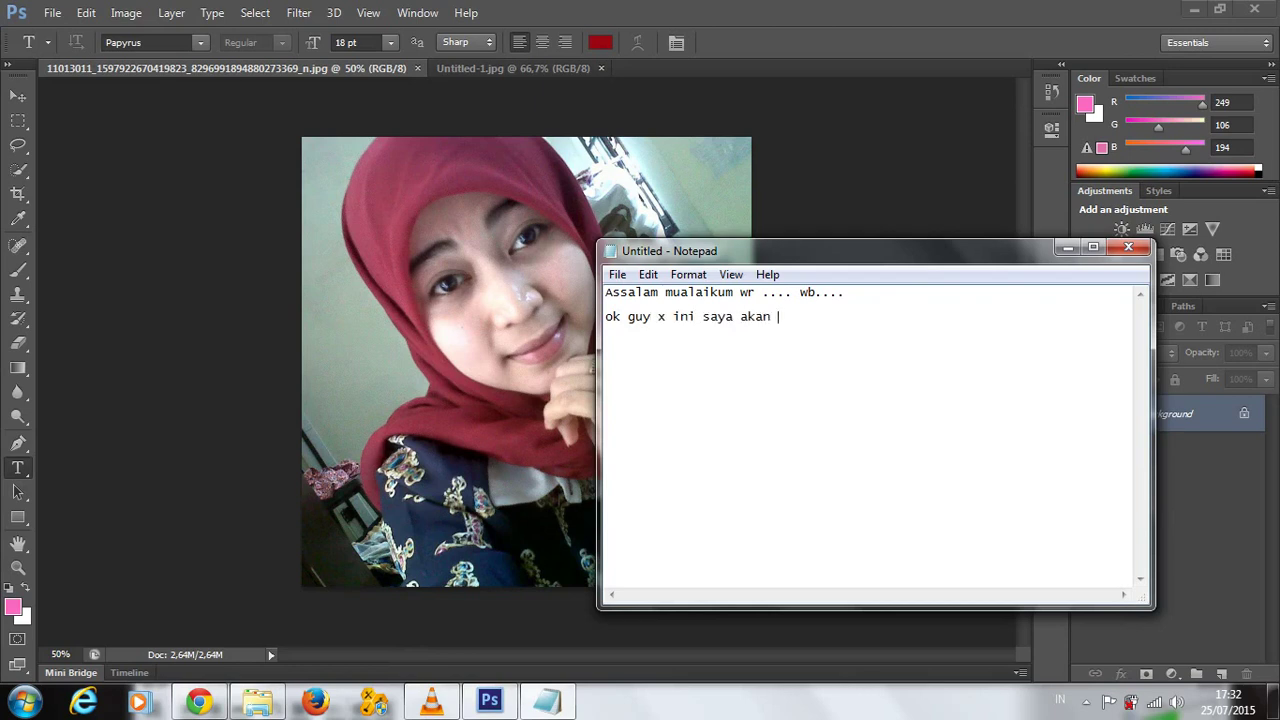
pyautogui.write('me')
pyautogui.write('ncoba me')
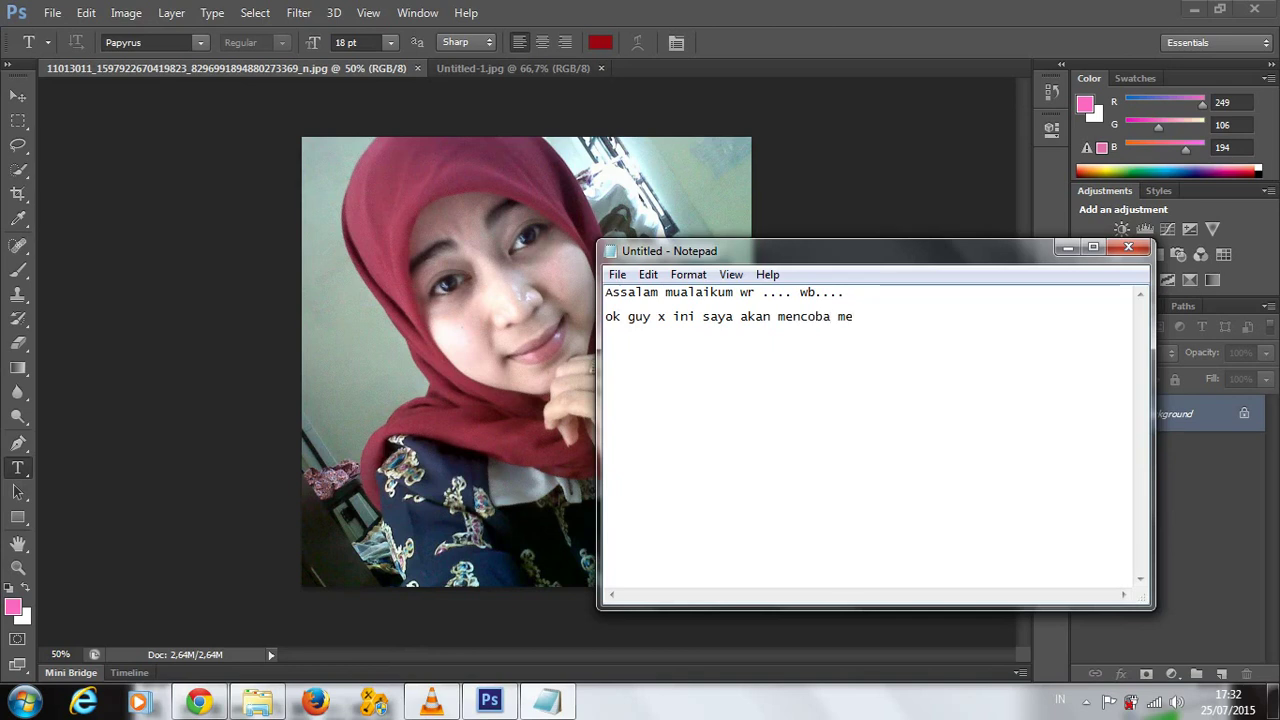
pyautogui.write('rubah wa')
pyautogui.write('rna jilba')
pyautogui.write('b gadi')
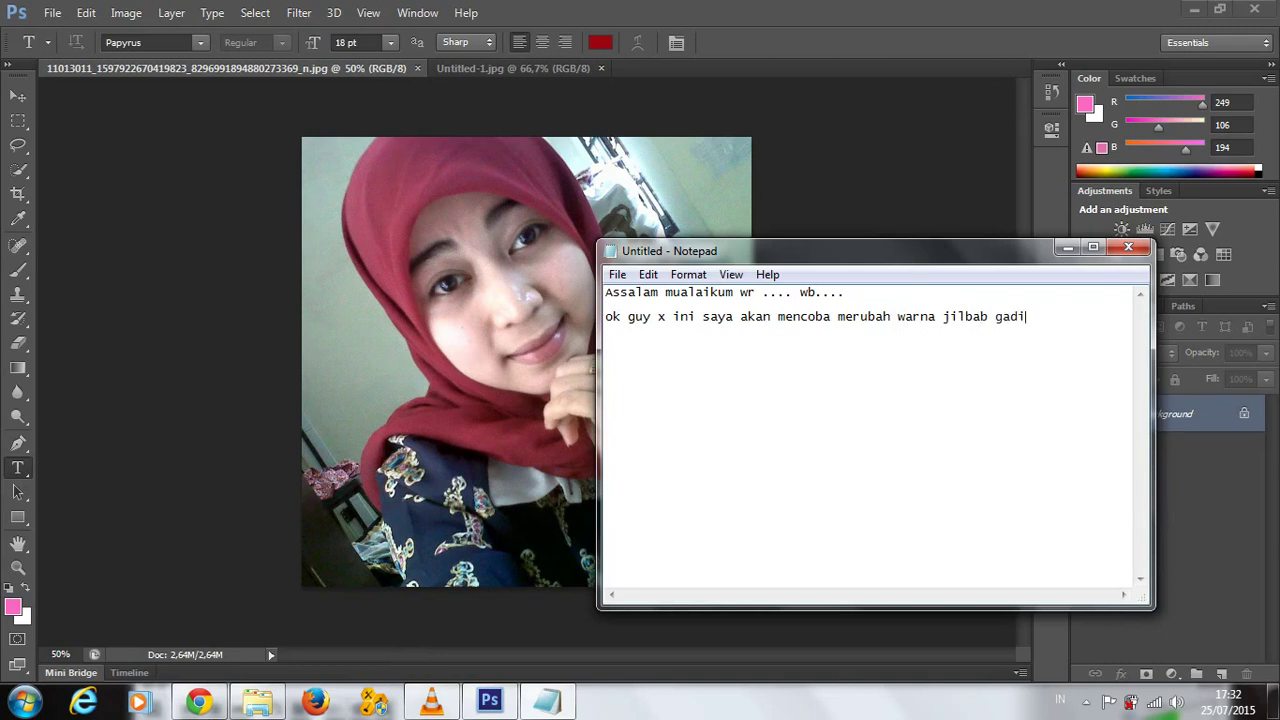
pyautogui.write('s yang')
pyautogui.press('BackSpace')
pyautogui.press('BackSpace')
pyautogui.press('BackSpace')
pyautogui.write('cantik yang')
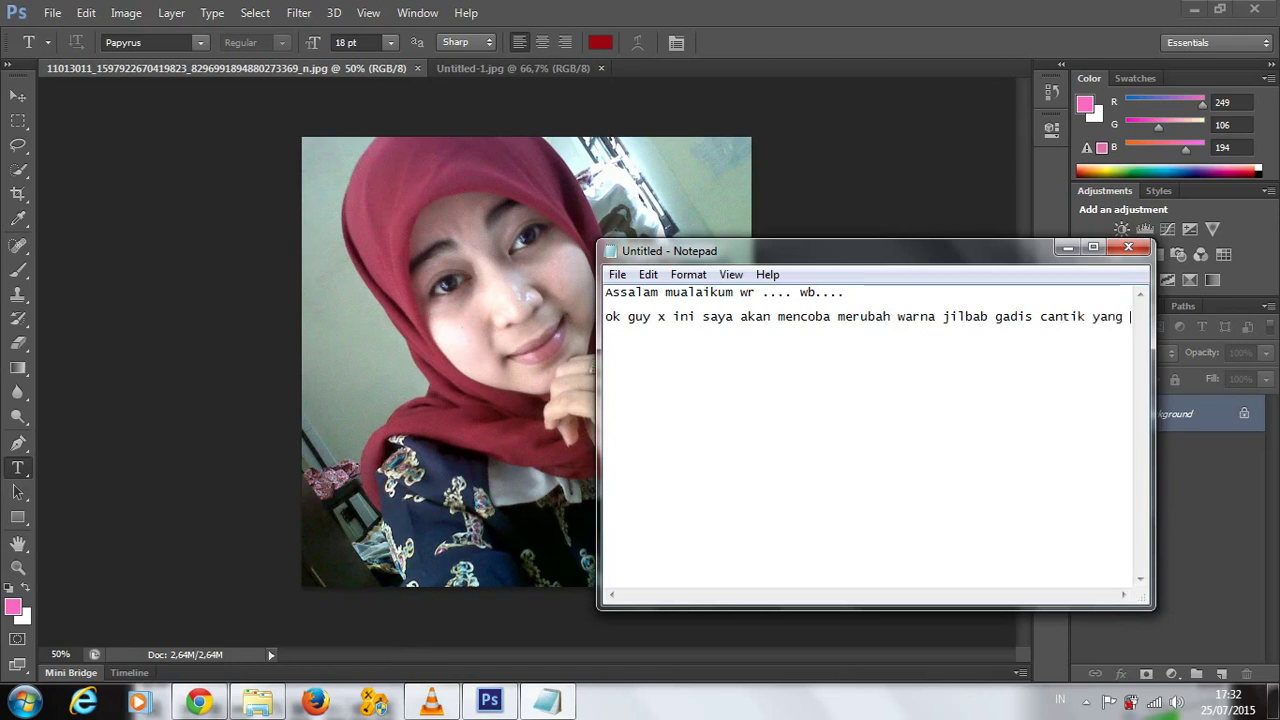
pyautogui.press('Return')
pyautogui.write('a')
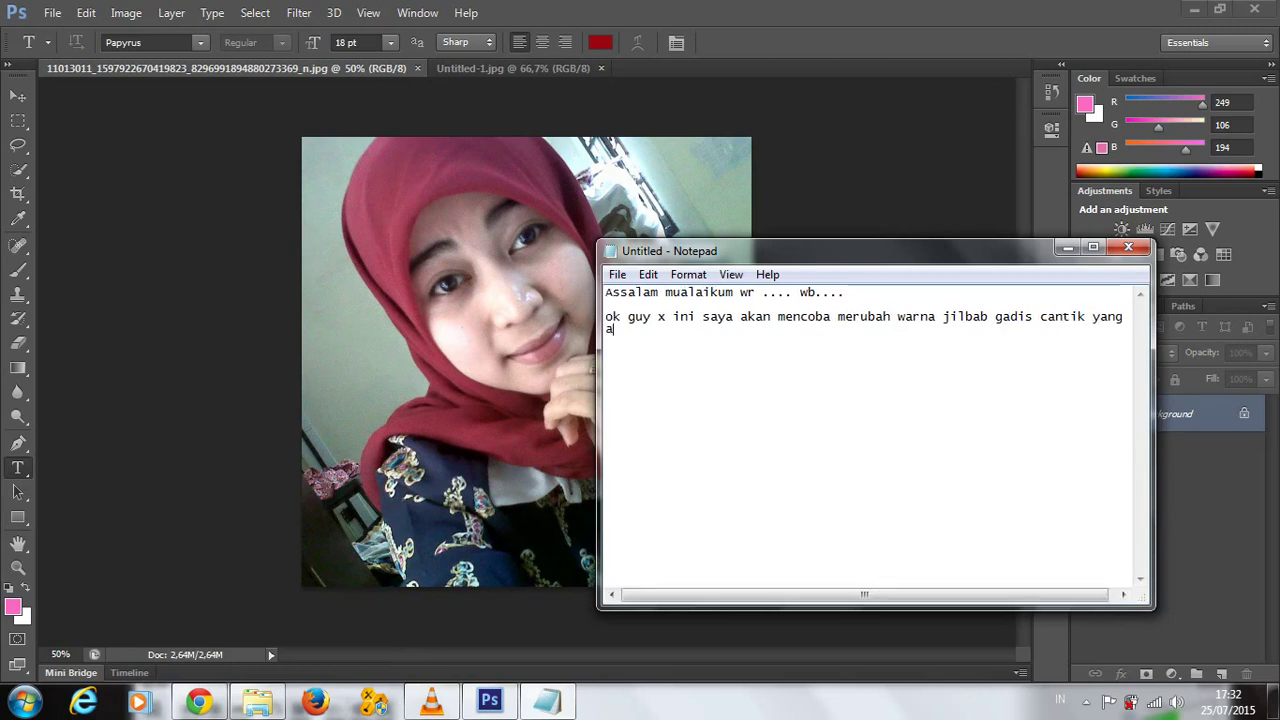
pyautogui.write('da di foto i')
pyautogui.write('ni')
pyautogui.press('Return')
pyautogui.write('ser')
pyautogui.write('ta s')
pyautogui.press('BackSpace')
pyautogui.write('a')
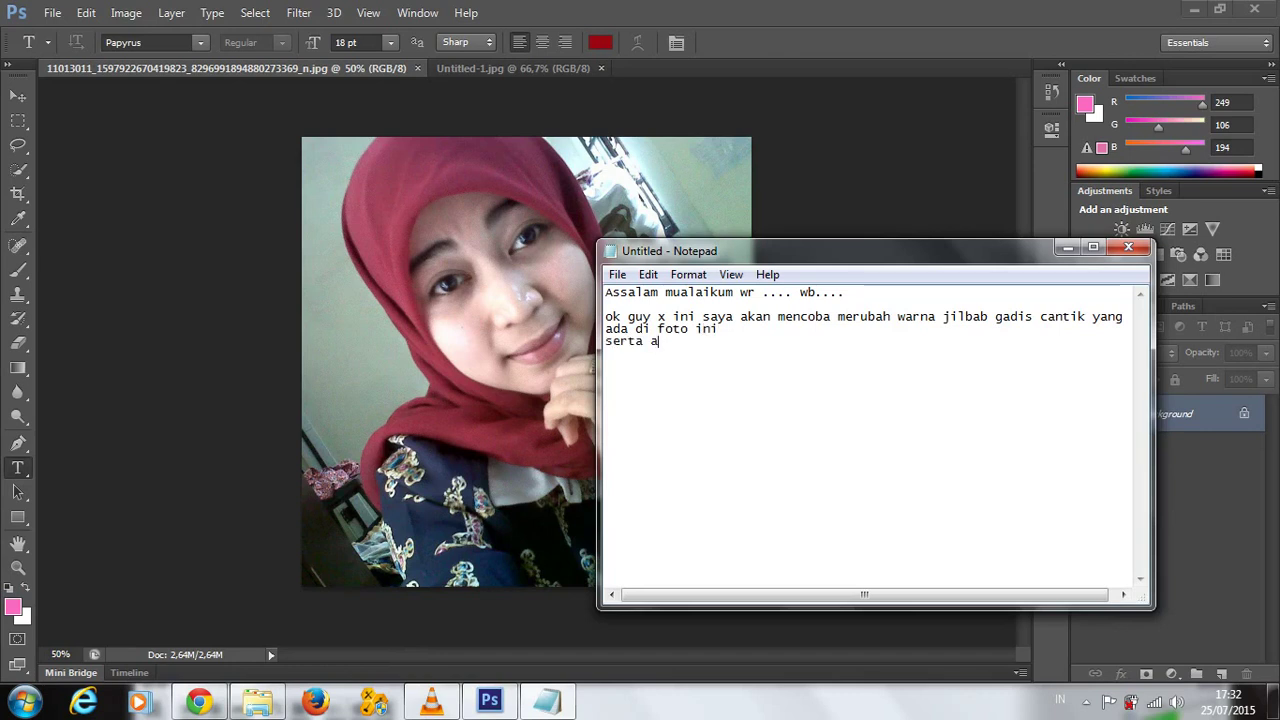
pyautogui.write('kan saya bua')
pyautogui.write('t lebih c')
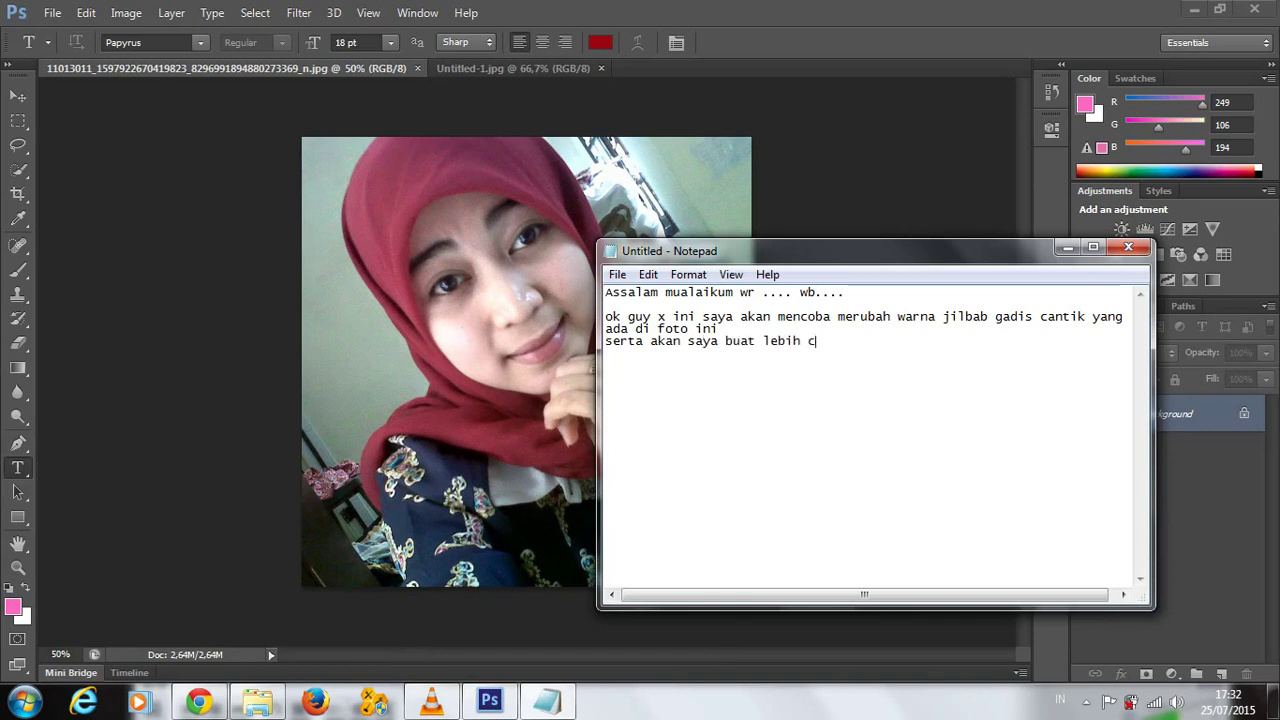
pyautogui.write('erah.')
pyautogui.press('Return')
pyautogui.write('ok sila')
pyautogui.write('hkan ')
pyautogui.write('ikuti lang')
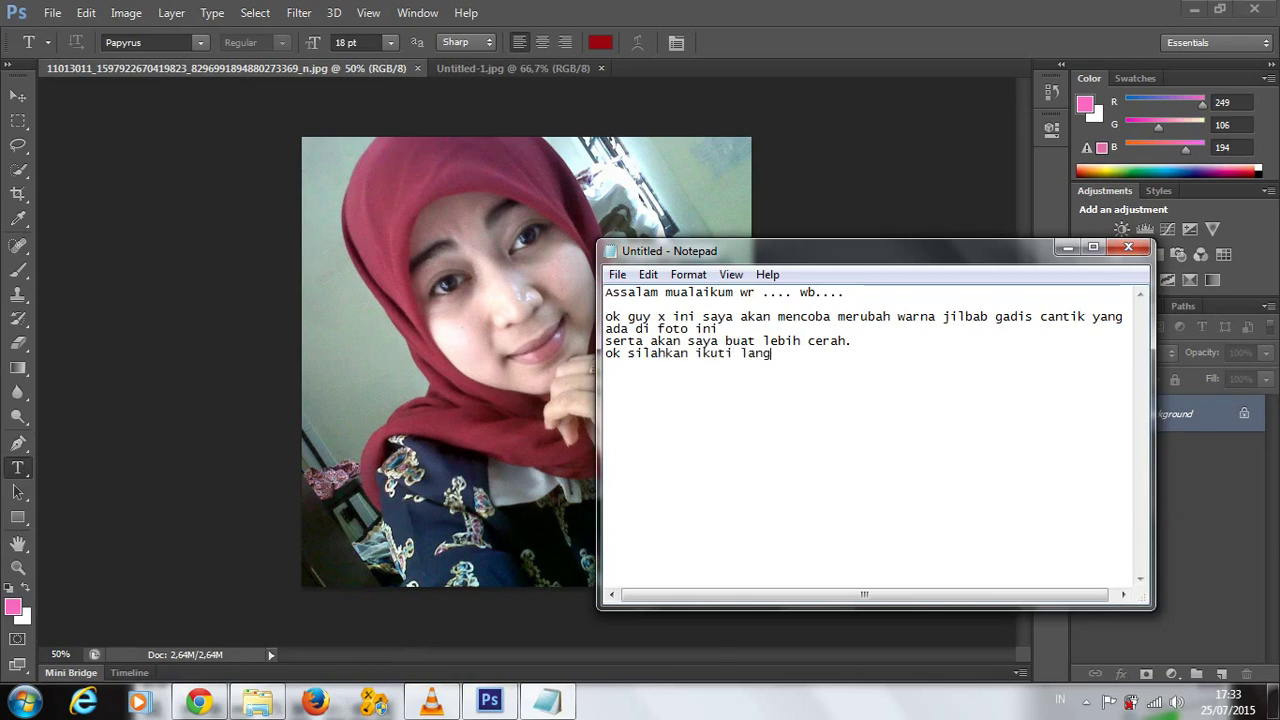
pyautogui.write('kah saya.')
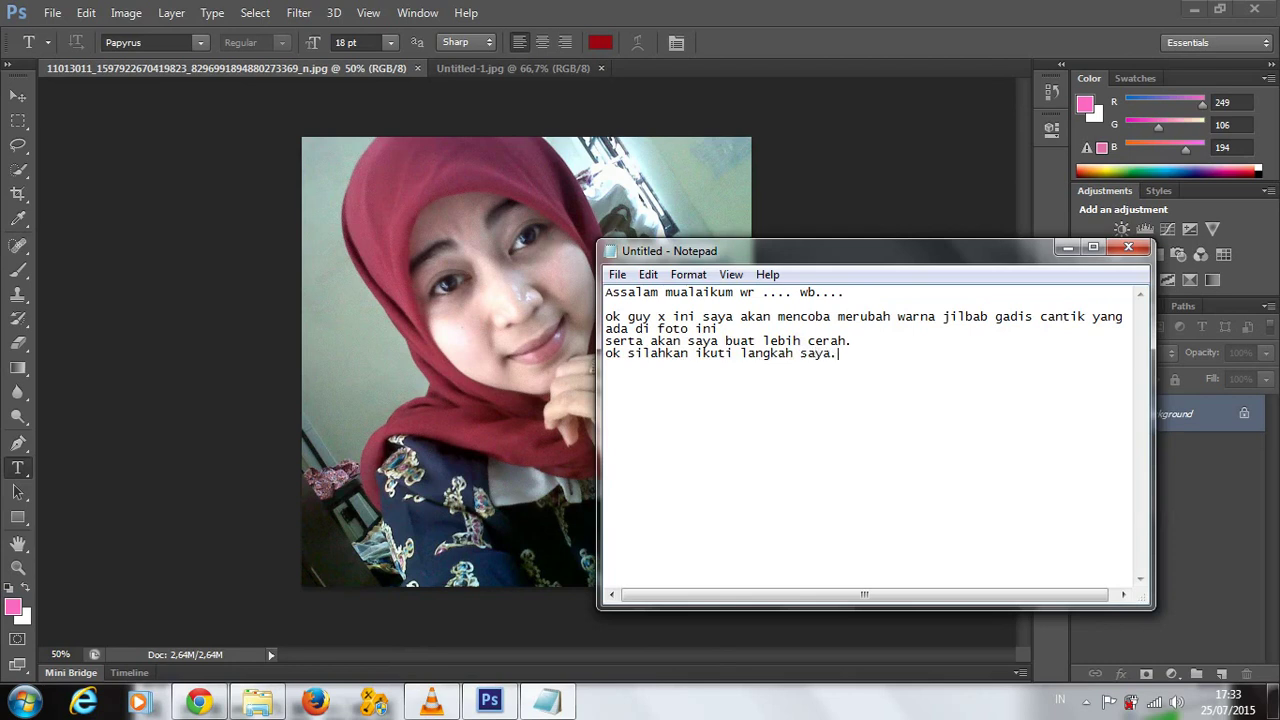
# - Erase all the note's text and minimize Notepad
pyautogui.hotkey('ctrl', 'a')
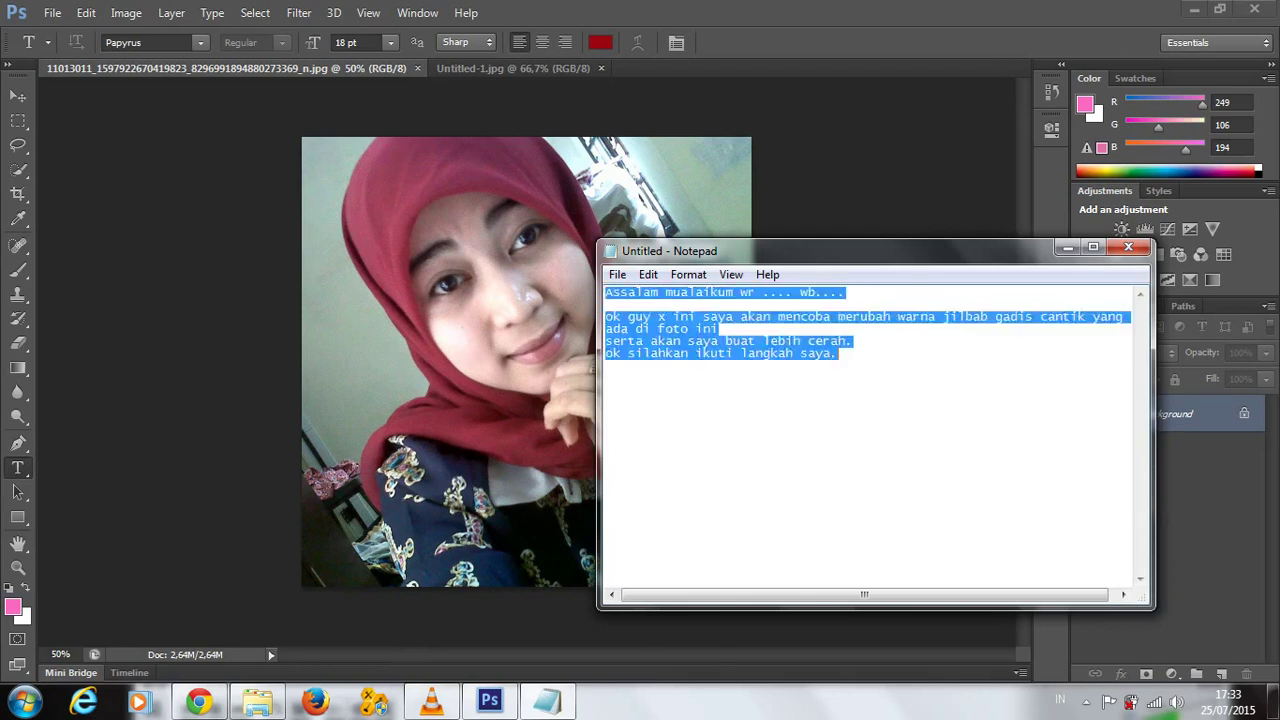
pyautogui.press('BackSpace')
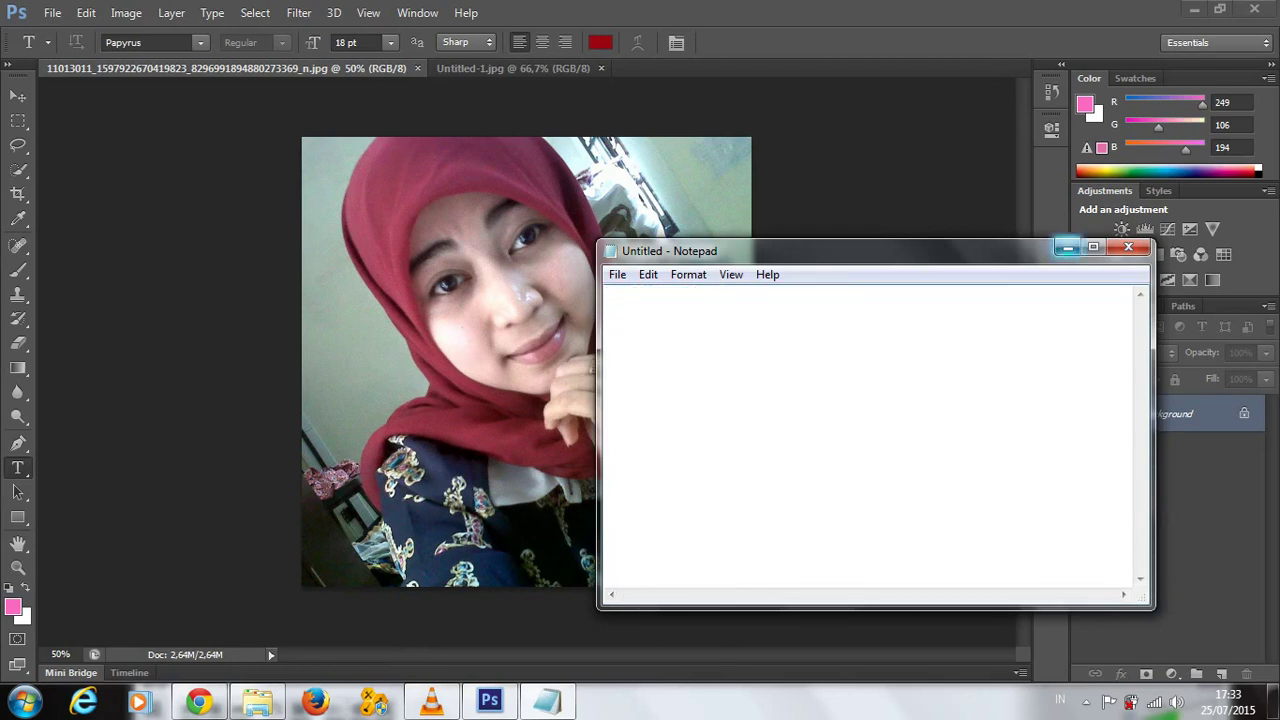
pyautogui.click(1067, 247)
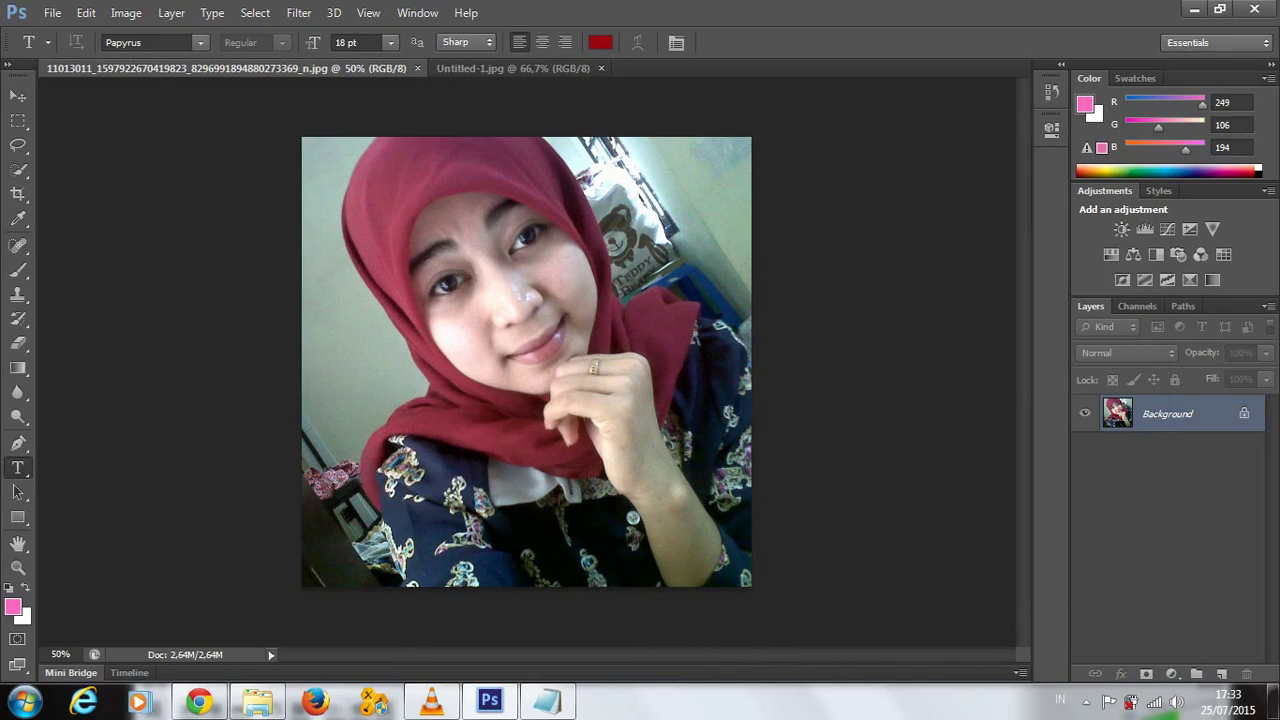
# - Patch away the blemish on the cheek beside the nose with the Patch Tool
pyautogui.click(18, 244)
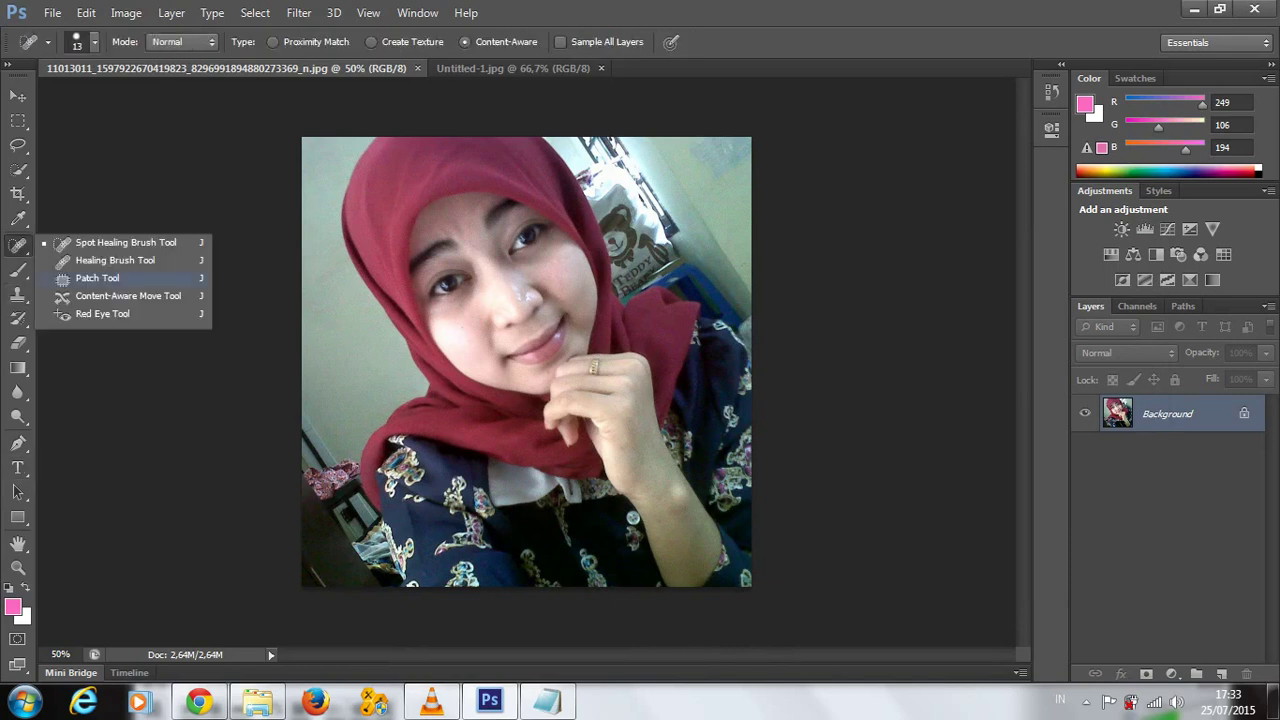
pyautogui.click(97, 278)
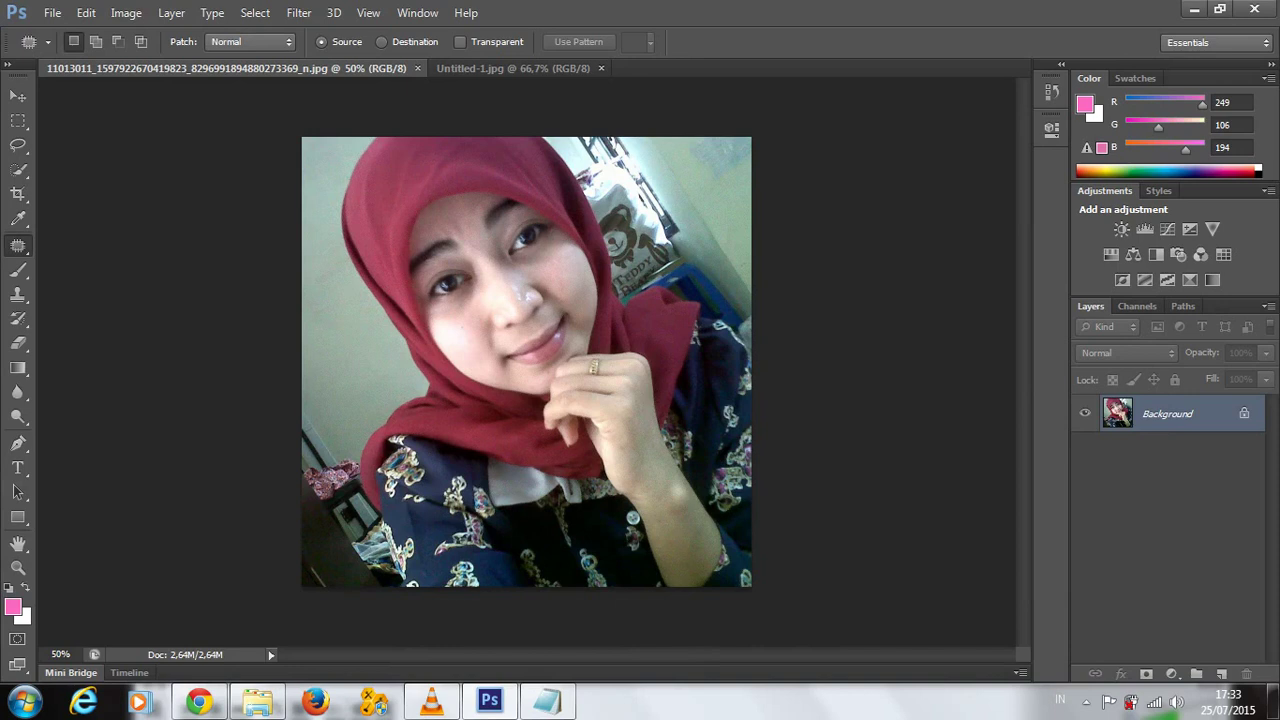
pyautogui.moveTo(487, 312); pyautogui.dragTo(498, 350)
pyautogui.moveTo(492, 350)
pyautogui.mouseDown()
pyautogui.moveTo(485, 314)
pyautogui.moveTo(473, 333)
pyautogui.moveTo(462, 315)
pyautogui.moveTo(464, 333)
pyautogui.mouseUp()
pyautogui.hotkey('ctrl', 'd')
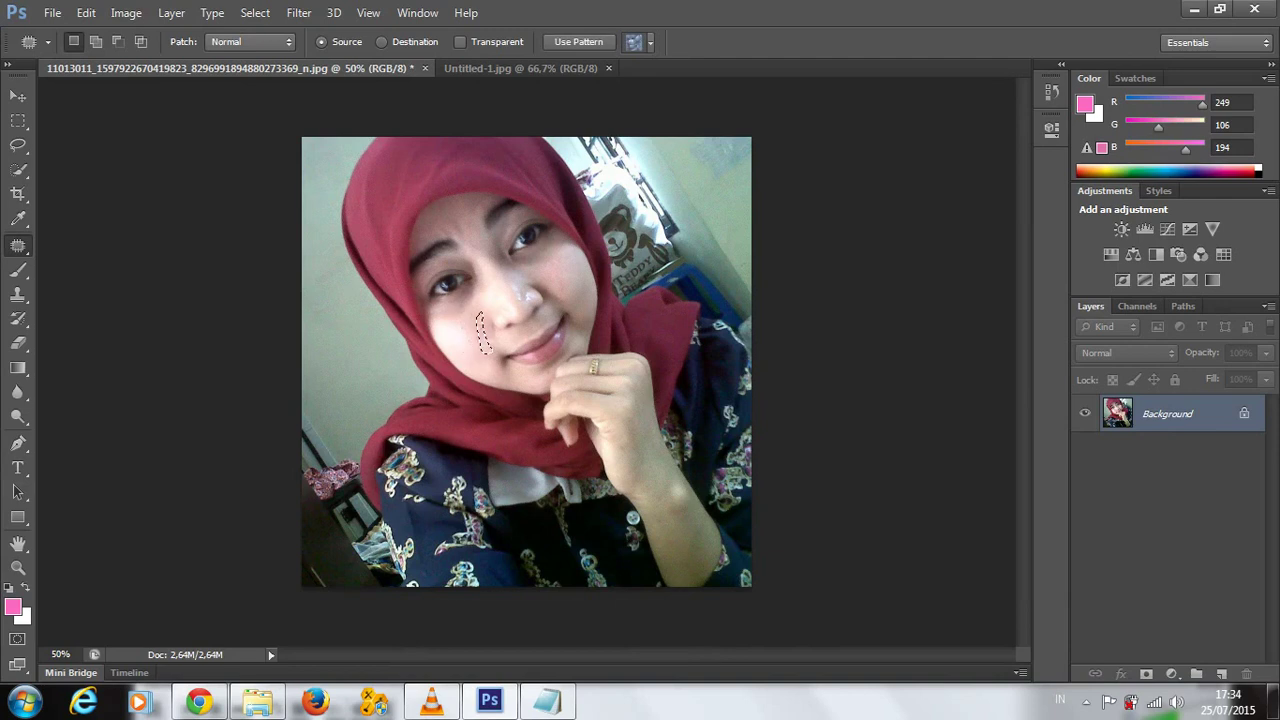
pyautogui.hotkey('ctrl', 'd')
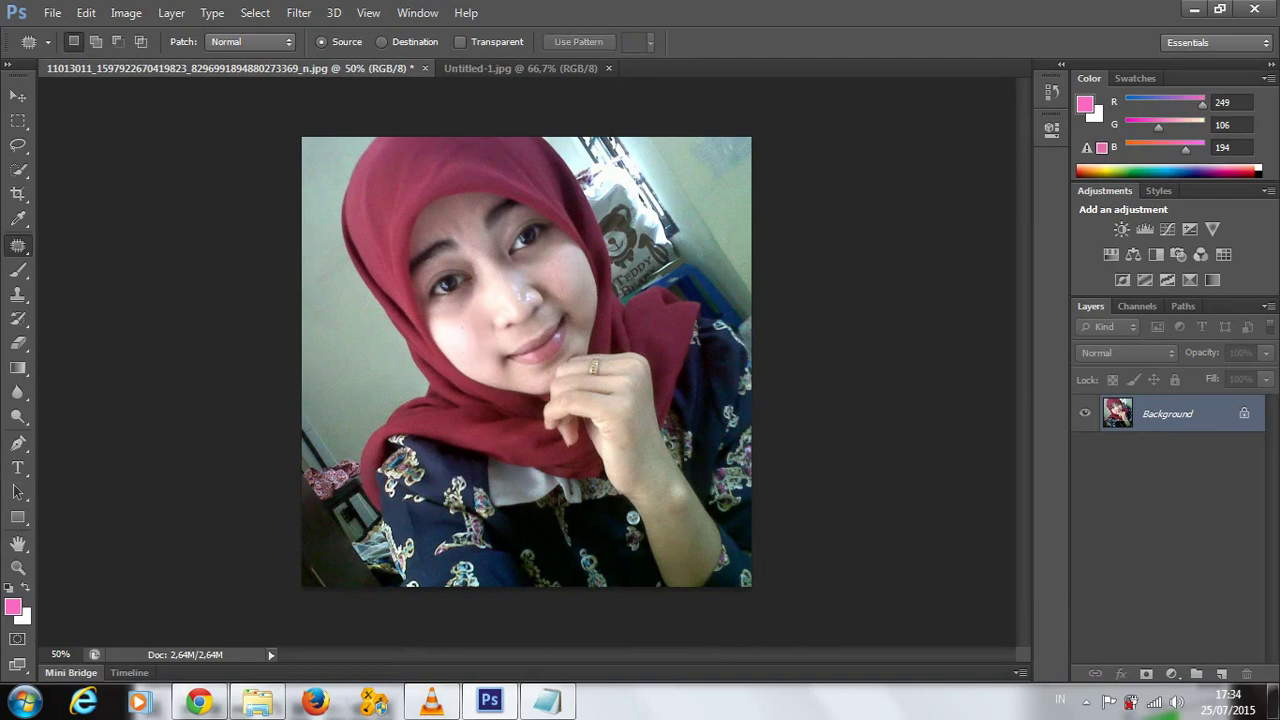
# - Patch three more small blemishes on the left and right cheeks
pyautogui.moveTo(481, 312); pyautogui.dragTo(492, 332)
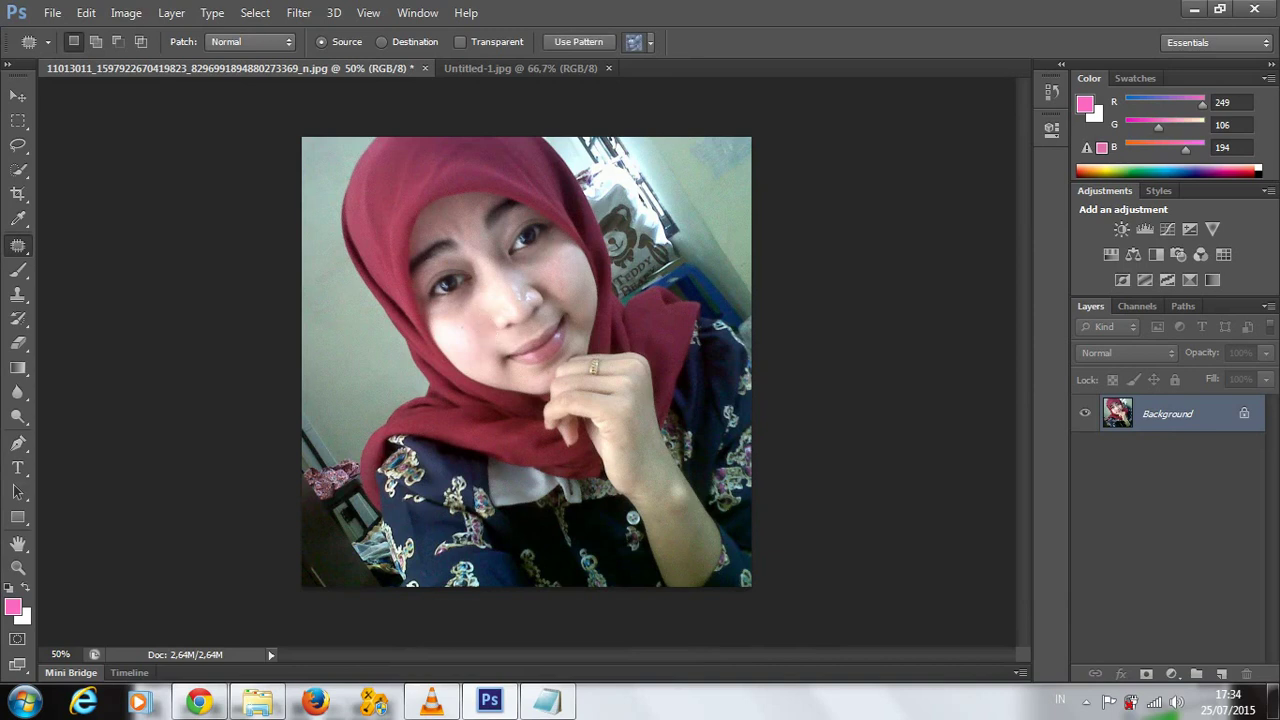
pyautogui.hotkey('ctrl', 'd')
pyautogui.moveTo(481, 320)
pyautogui.mouseDown()
pyautogui.moveTo(471, 330)
pyautogui.moveTo(479, 319)
pyautogui.mouseUp()
pyautogui.hotkey('ctrl', 'd')
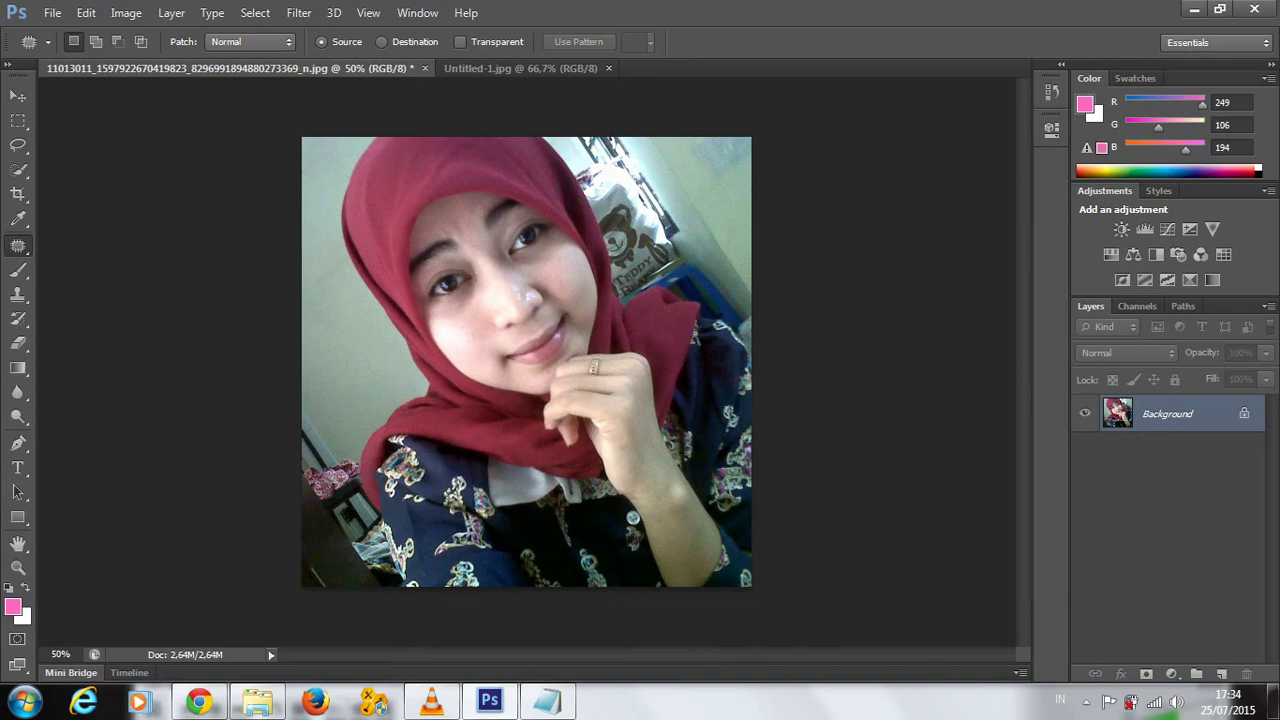
pyautogui.moveTo(548, 284)
pyautogui.mouseDown()
pyautogui.moveTo(566, 297)
pyautogui.moveTo(552, 300)
pyautogui.mouseUp()
pyautogui.hotkey('ctrl', 'd')
pyautogui.hotkey('ctrl', 'd')
pyautogui.hotkey('ctrl', 'd')
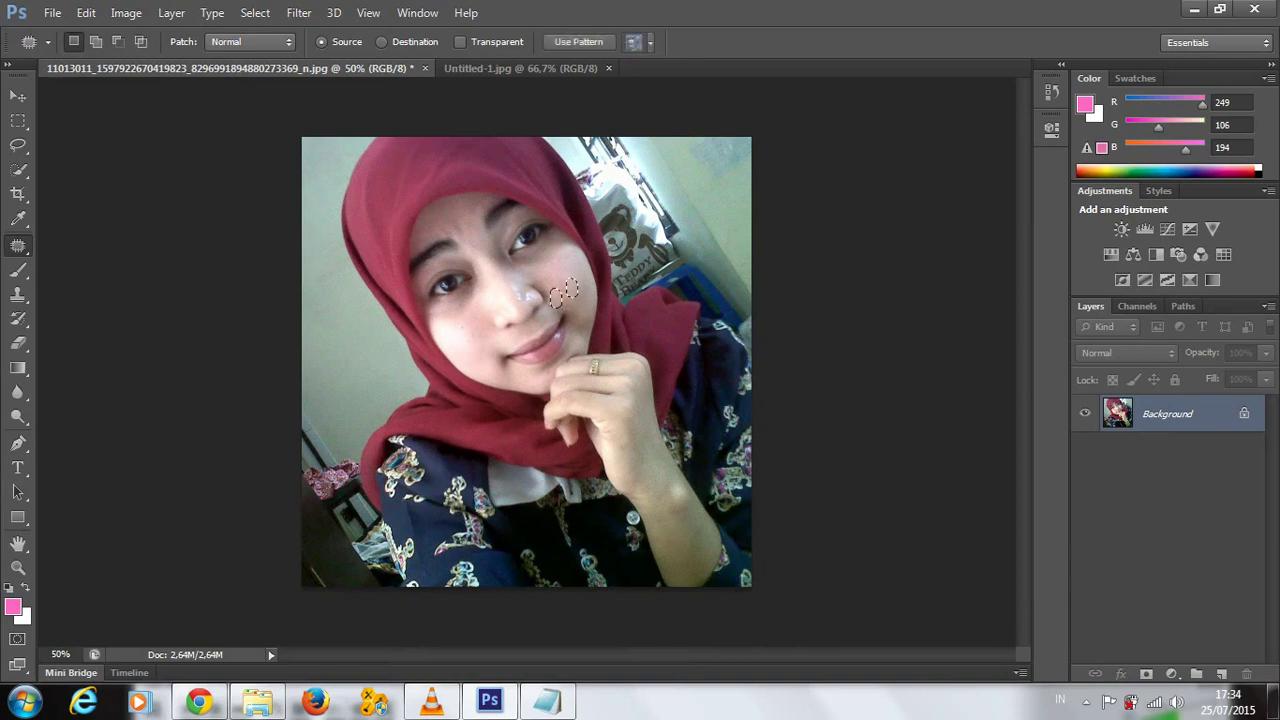
# - Patch the skin under the right and left eyes
pyautogui.hotkey('ctrl', 'd')
pyautogui.moveTo(552, 234)
pyautogui.mouseDown()
pyautogui.moveTo(515, 254)
pyautogui.moveTo(549, 268)
pyautogui.mouseUp()
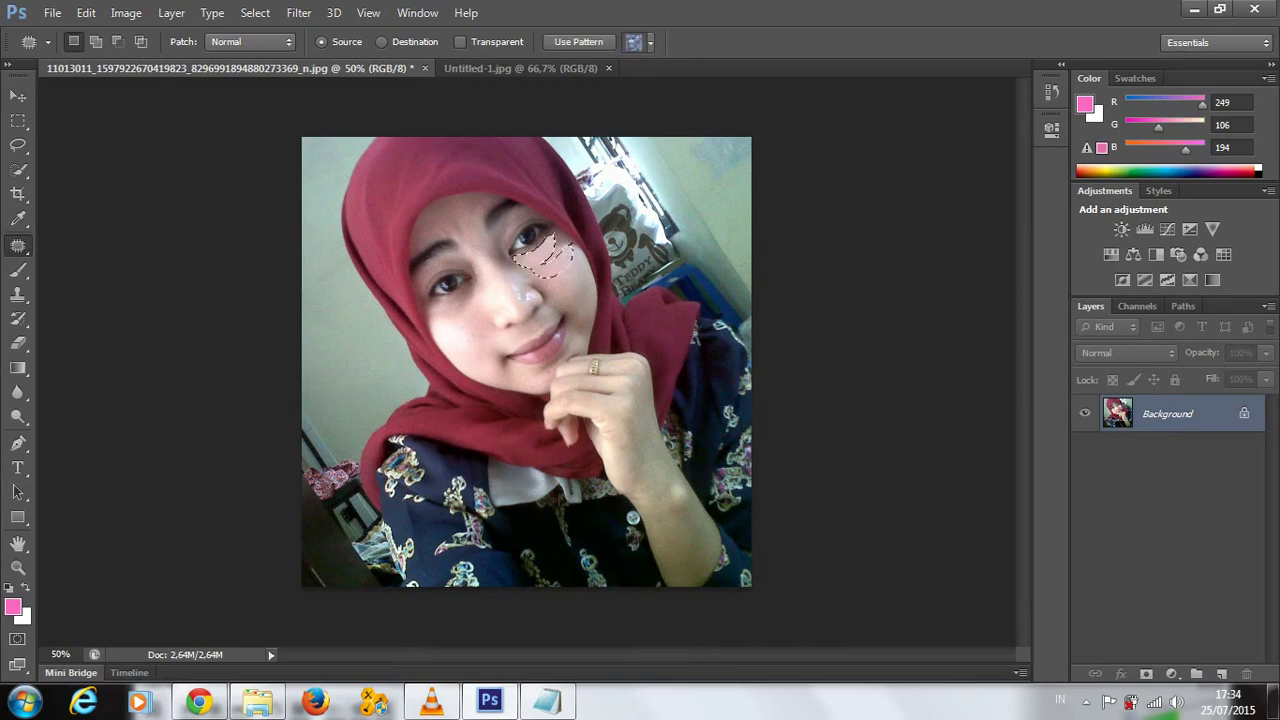
pyautogui.hotkey('ctrl', 'd')
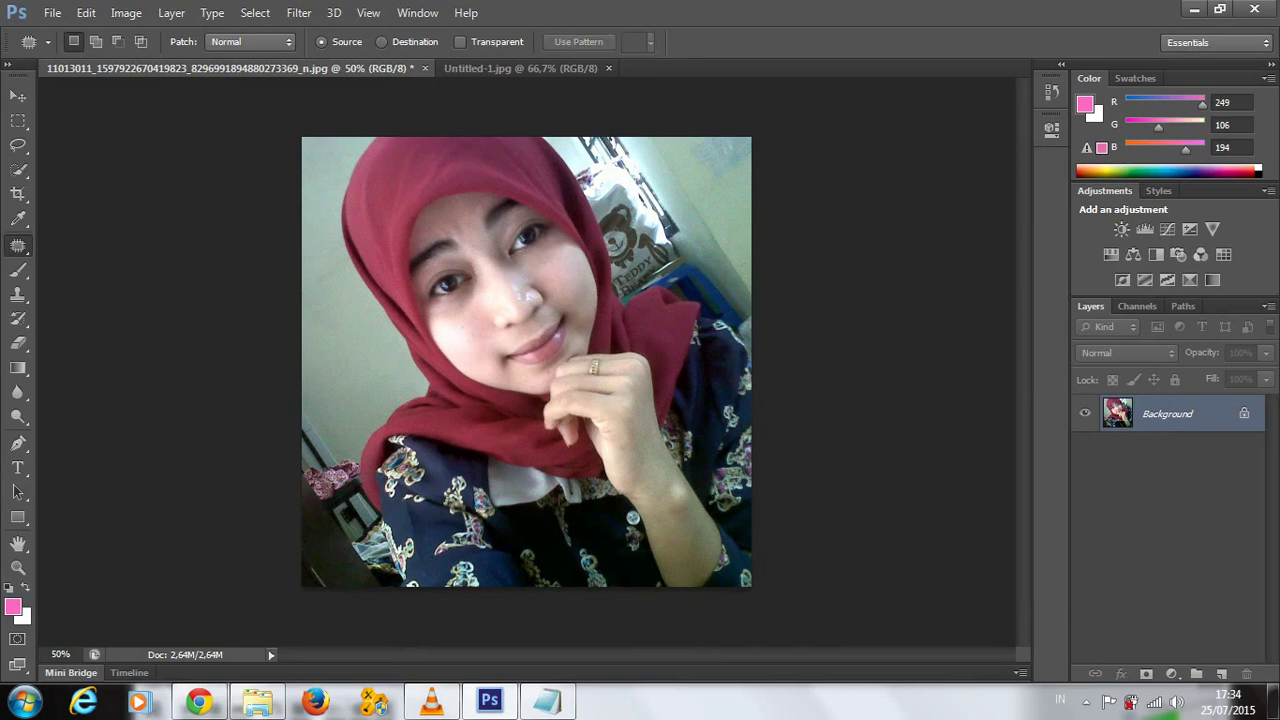
pyautogui.moveTo(435, 295)
pyautogui.mouseDown()
pyautogui.moveTo(438, 328)
pyautogui.moveTo(462, 314)
pyautogui.moveTo(466, 290)
pyautogui.moveTo(460, 312)
pyautogui.moveTo(484, 309)
pyautogui.moveTo(474, 290)
pyautogui.moveTo(460, 316)
pyautogui.mouseUp()
pyautogui.hotkey('ctrl', 'd')
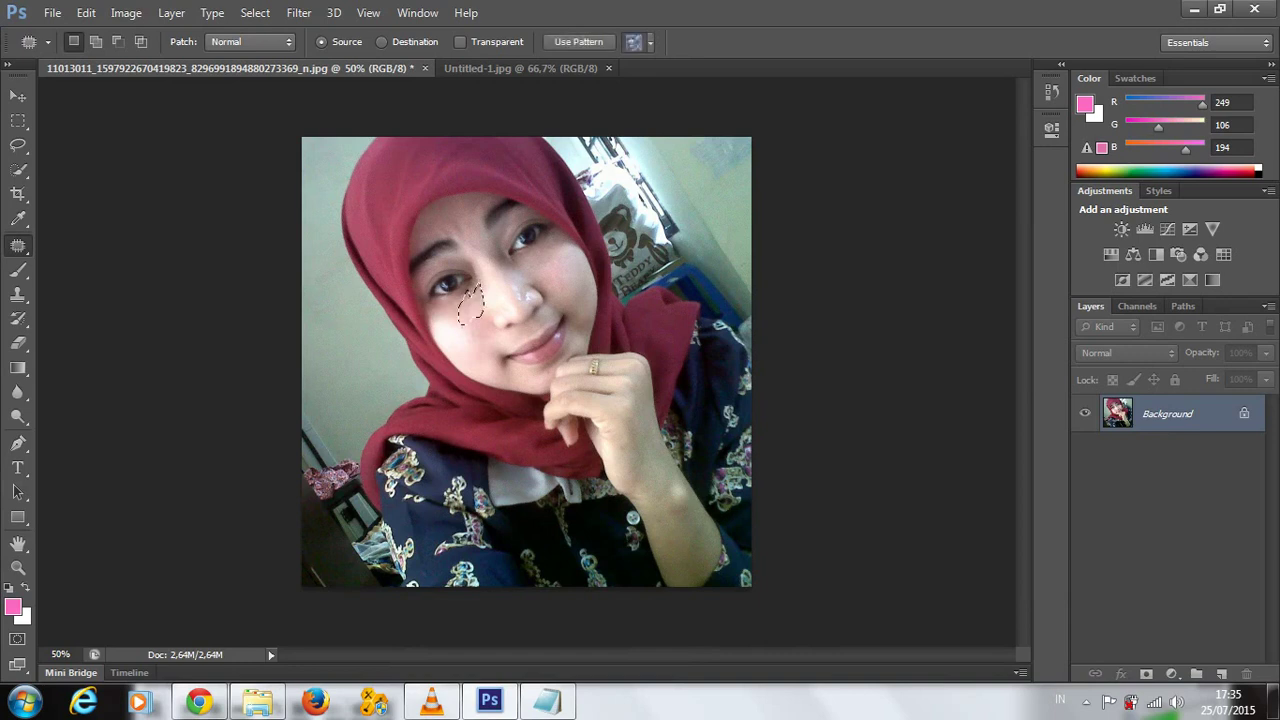
# - Patch a spot on the forehead above the left eye and two cheek blemishes
pyautogui.hotkey('ctrl', 'd')
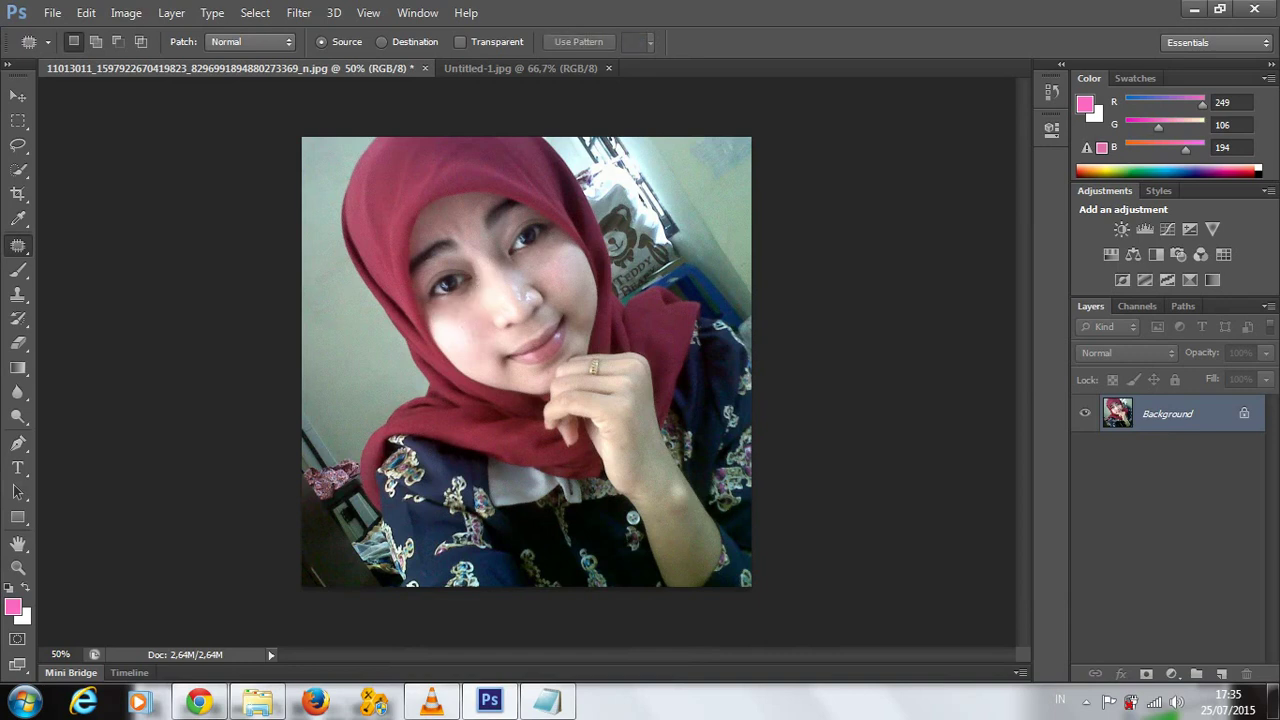
pyautogui.moveTo(462, 236)
pyautogui.mouseDown()
pyautogui.moveTo(444, 232)
pyautogui.moveTo(460, 236)
pyautogui.mouseUp()
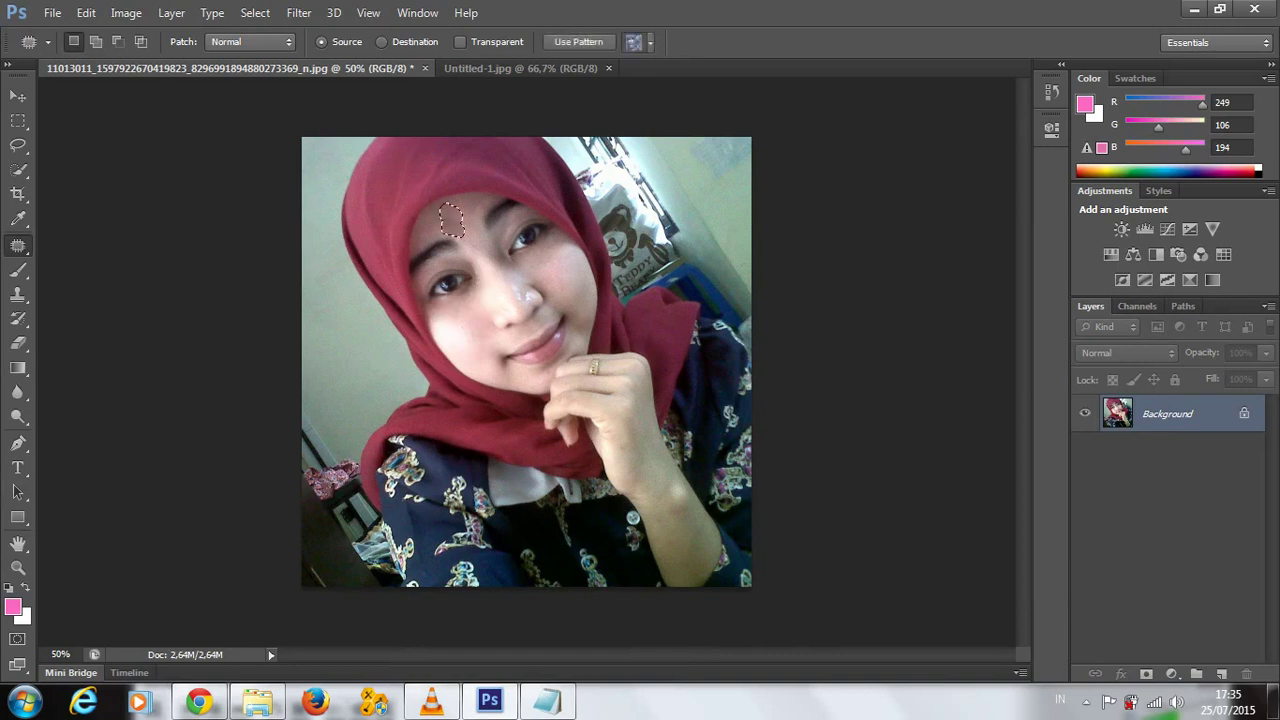
pyautogui.hotkey('ctrl', 'd')
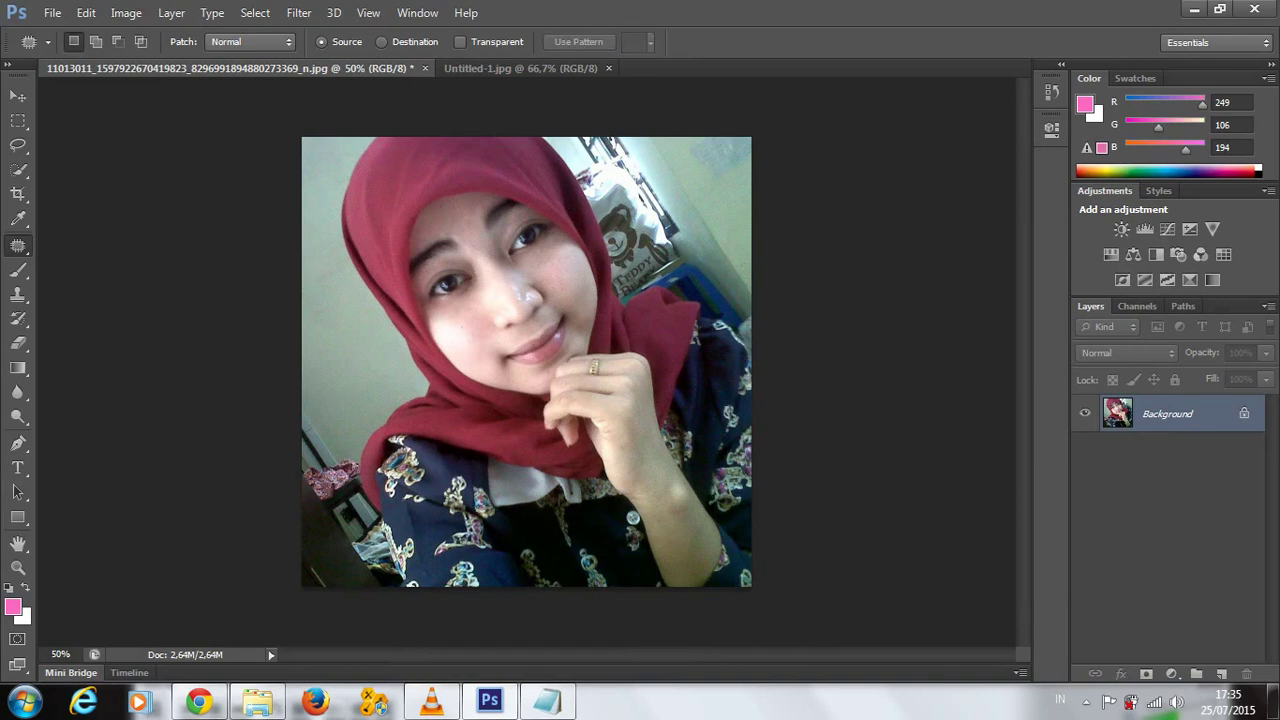
pyautogui.moveTo(504, 350); pyautogui.dragTo(488, 352)
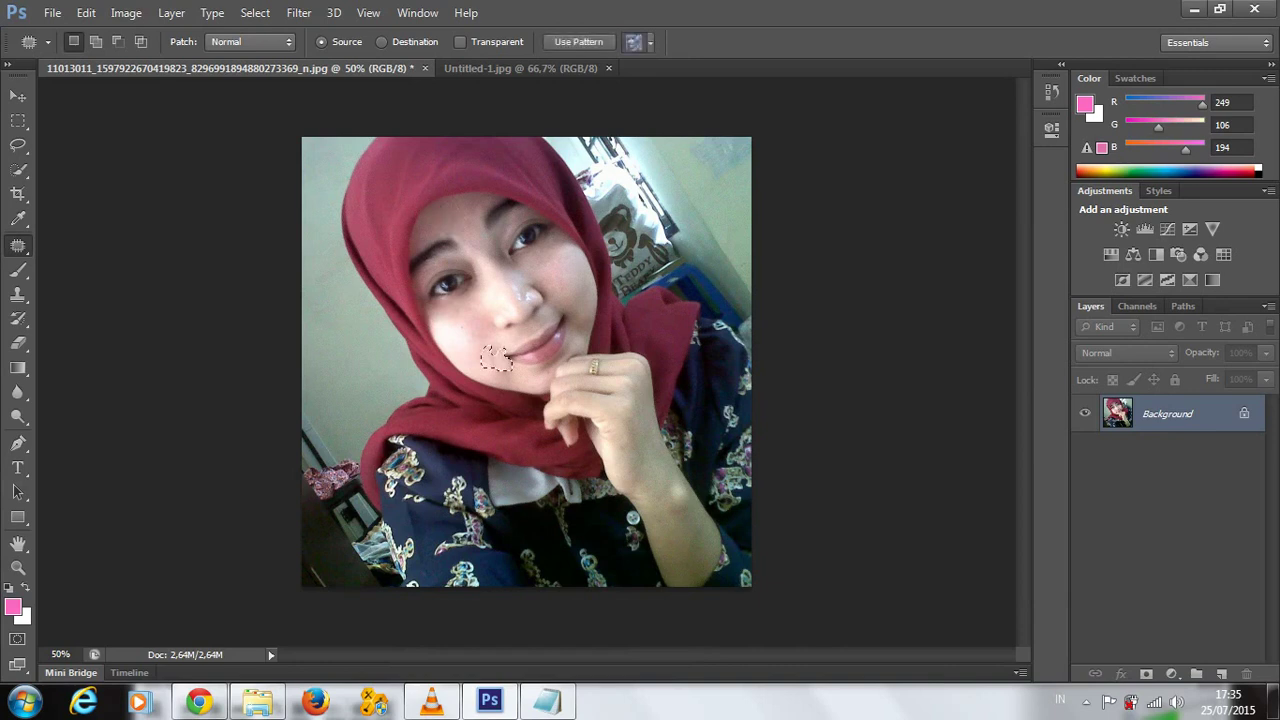
pyautogui.hotkey('ctrl', 'd')
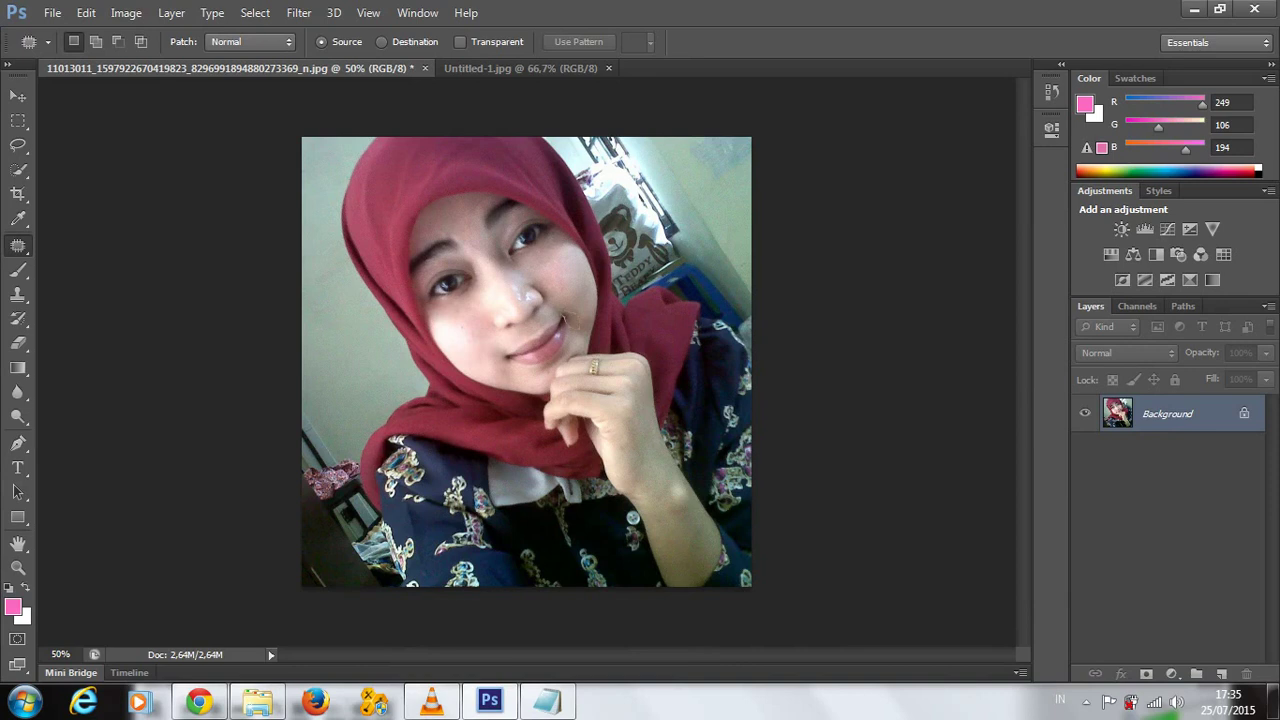
pyautogui.moveTo(563, 318); pyautogui.dragTo(566, 322)
pyautogui.hotkey('ctrl', 'd')
pyautogui.hotkey('ctrl', 'shift', 'd')
pyautogui.hotkey('ctrl', 'd')
# - Patch two small blemishes on the nose
pyautogui.moveTo(516, 284)
pyautogui.mouseDown()
pyautogui.moveTo(522, 301)
pyautogui.moveTo(506, 276)
pyautogui.moveTo(517, 291)
pyautogui.mouseUp()
pyautogui.hotkey('ctrl', 'd')
pyautogui.moveTo(528, 292); pyautogui.dragTo(522, 292)
pyautogui.hotkey('ctrl', 'd')
# - Add empty Layer 1 and set the Brush to 24 px with 0% hardness
pyautogui.click(1221, 674)
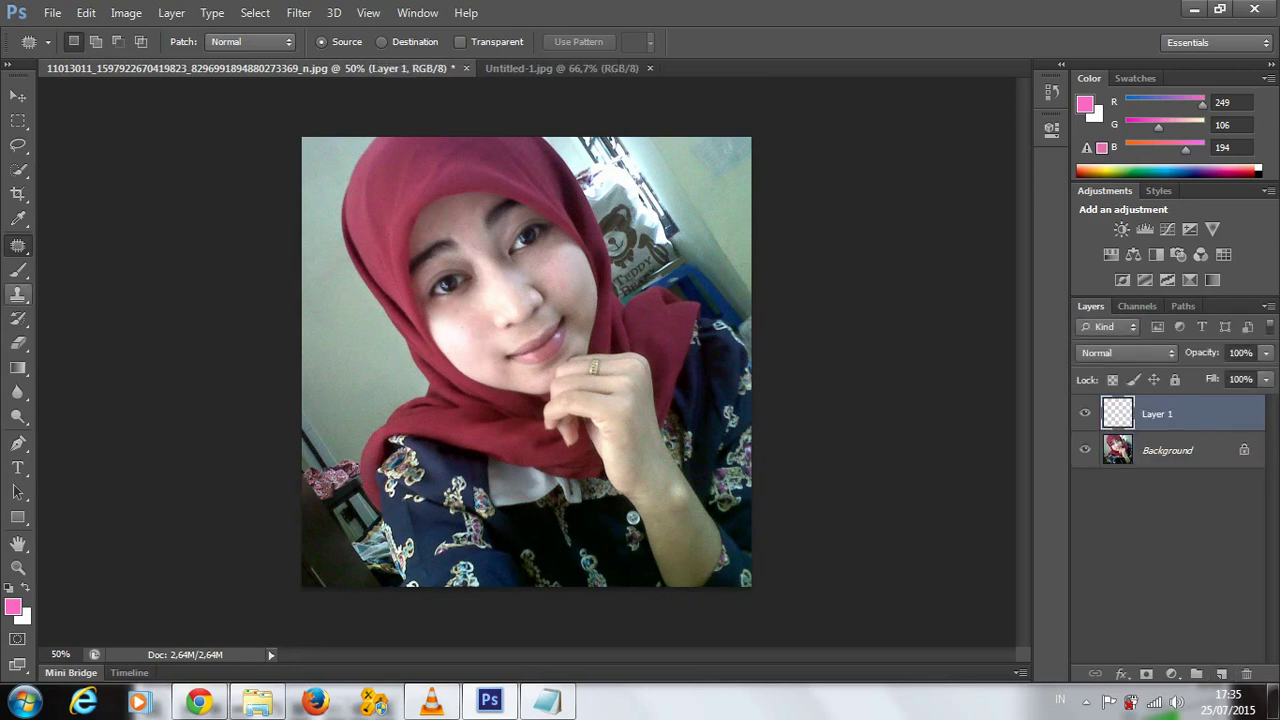
pyautogui.press('b')
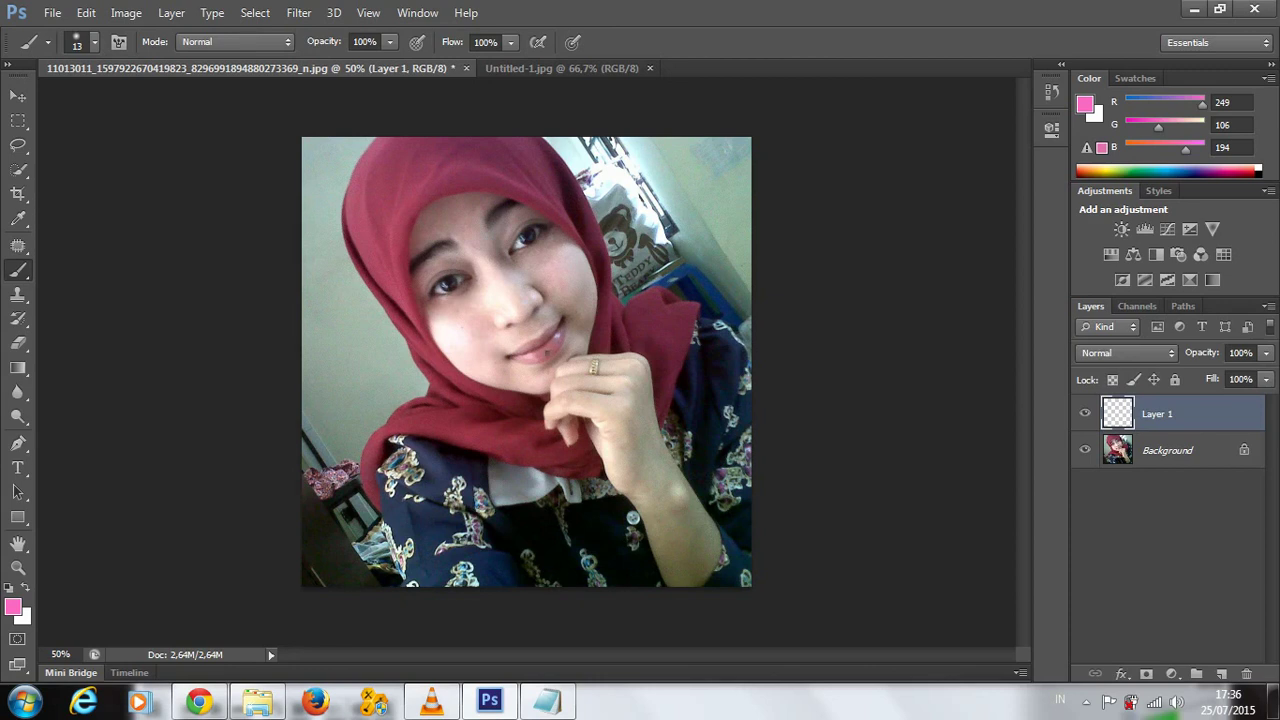
pyautogui.rightClick(546, 352)
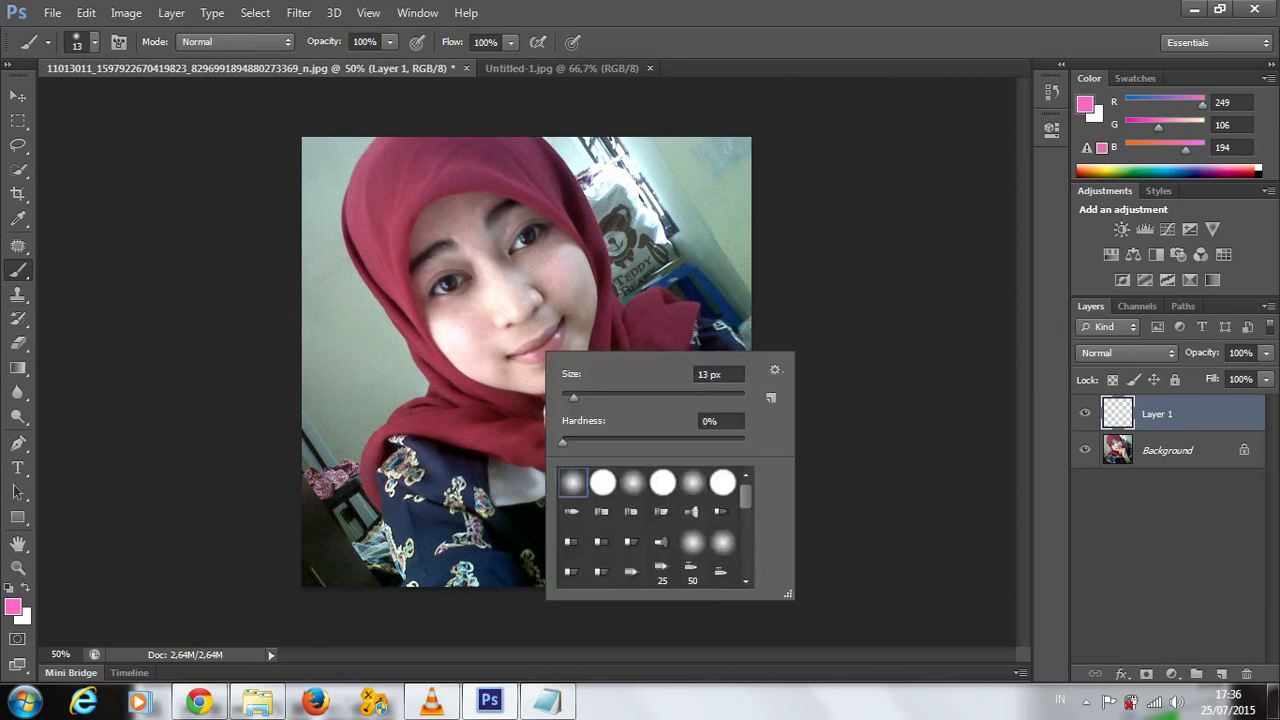
pyautogui.press('Escape')
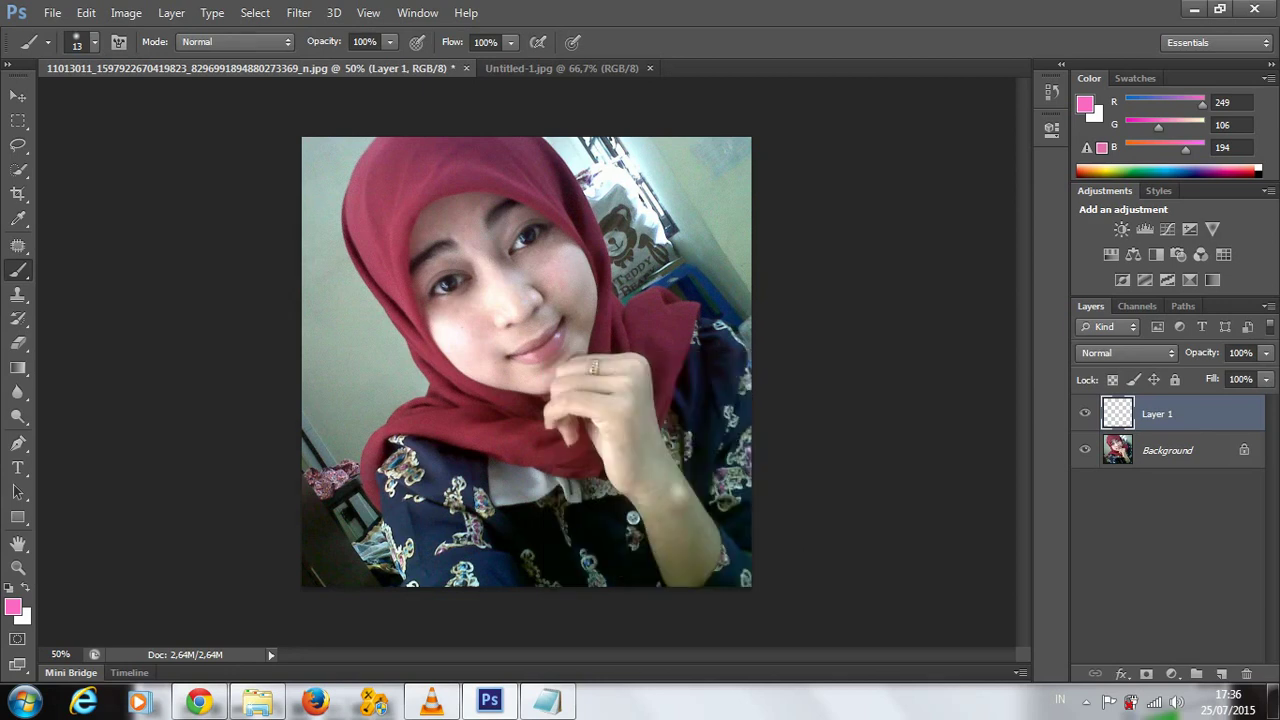
pyautogui.rightClick(588, 430)
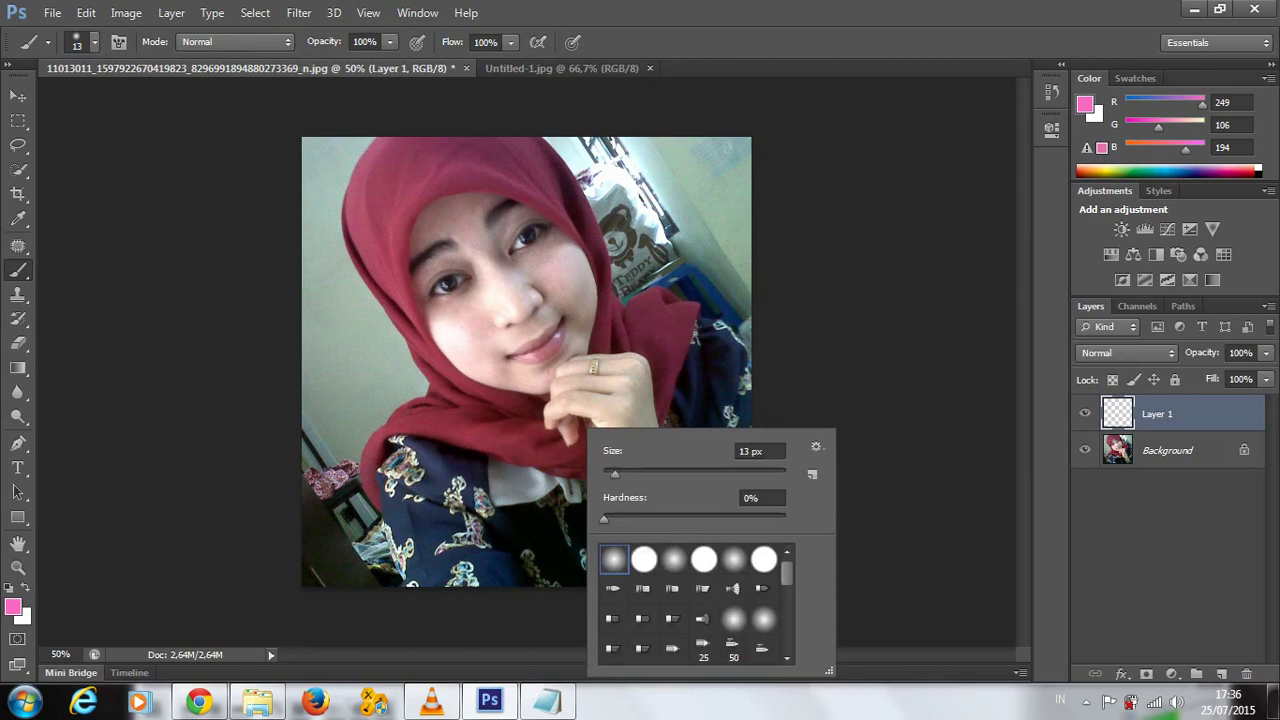
pyautogui.moveTo(614, 474); pyautogui.dragTo(624, 474)
pyautogui.press('Return')
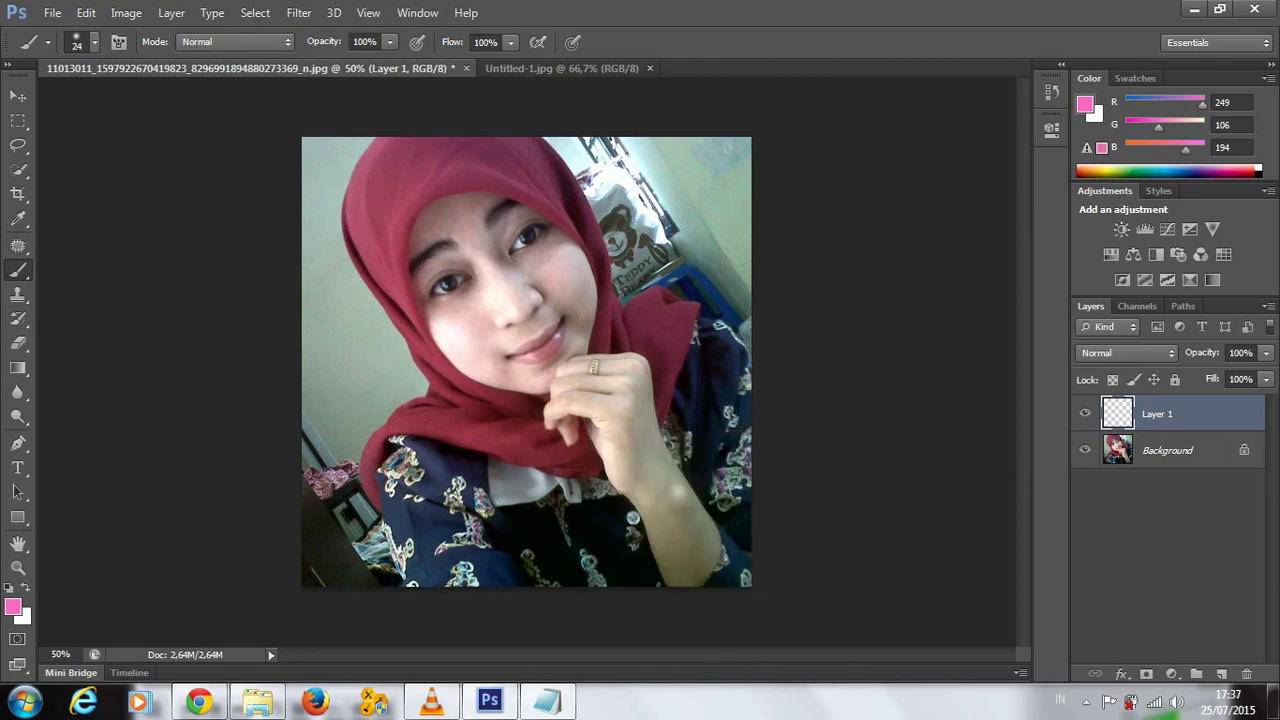
# - Type a three-line Notepad note apologising for the slow old laptop and asking for patience
pyautogui.click(547, 701)
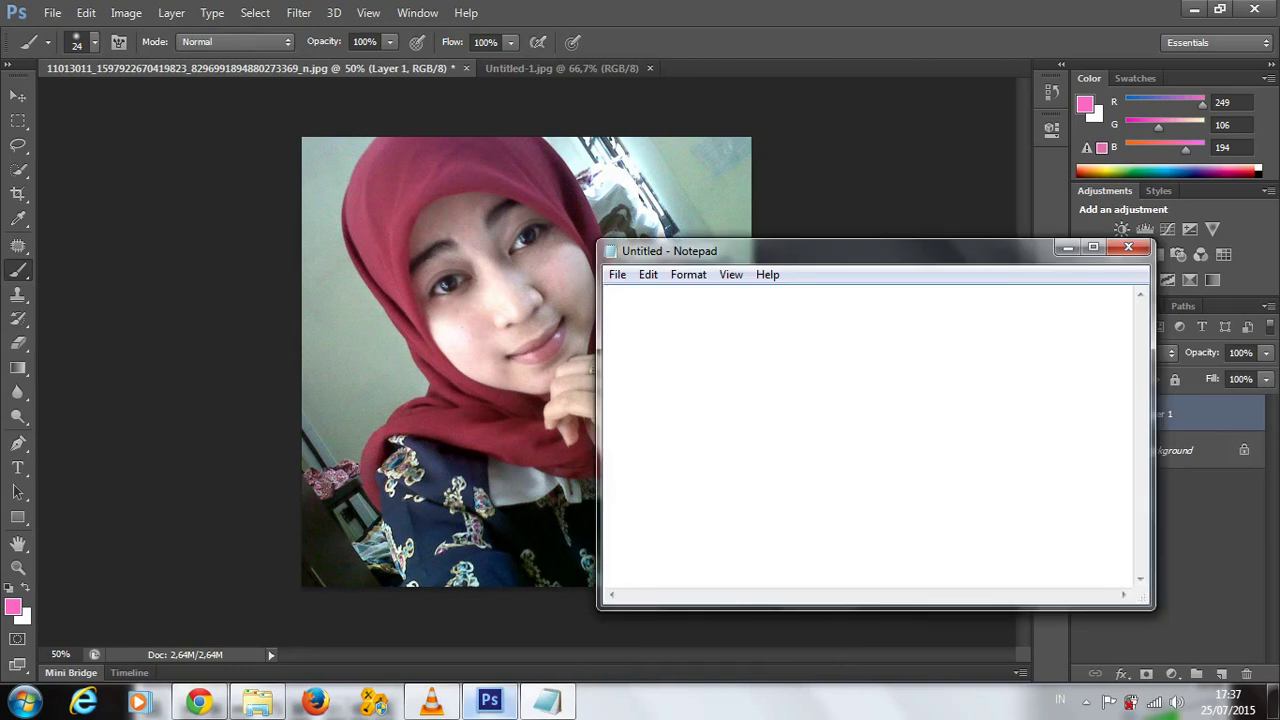
pyautogui.write('sorry guy lept')
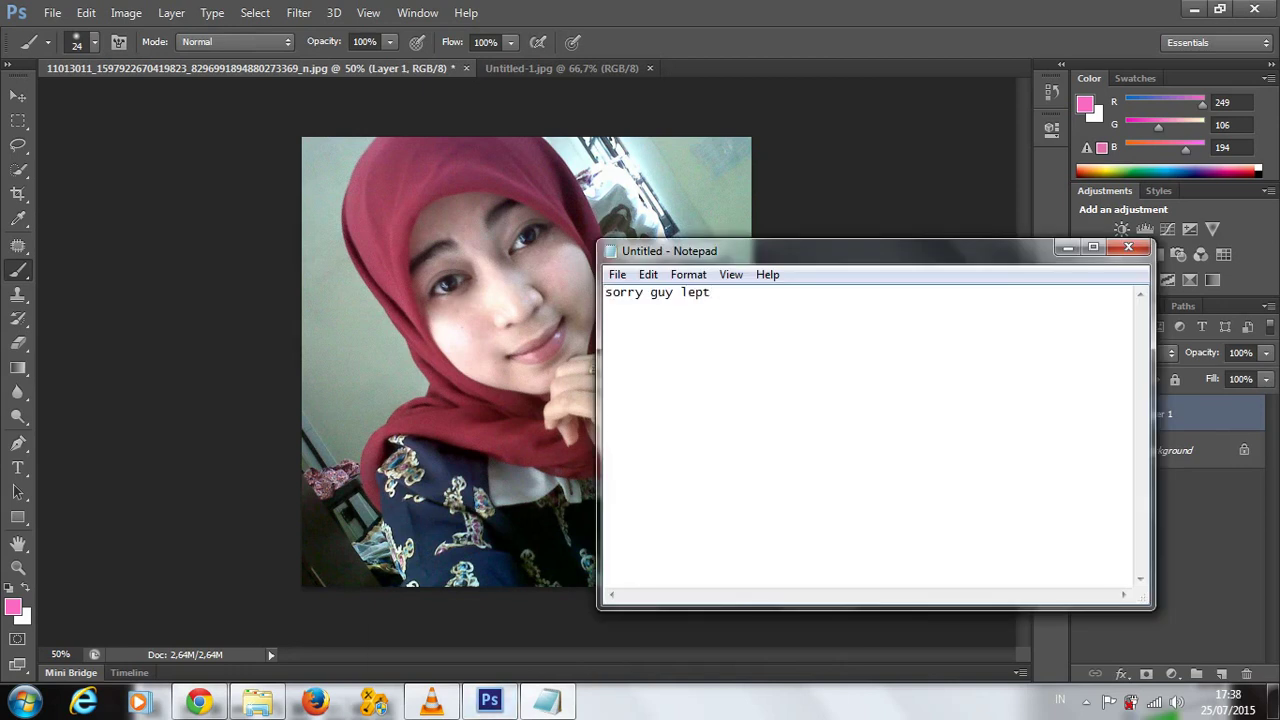
pyautogui.write('op ane rada2 lemot nih.........?????')
pyautogui.press('Return')
pyautogui.press('Return')
pyautogui.write('maklum lama punya barang,')
pyautogui.press('Return')
pyautogui.write('harap sabar ea')
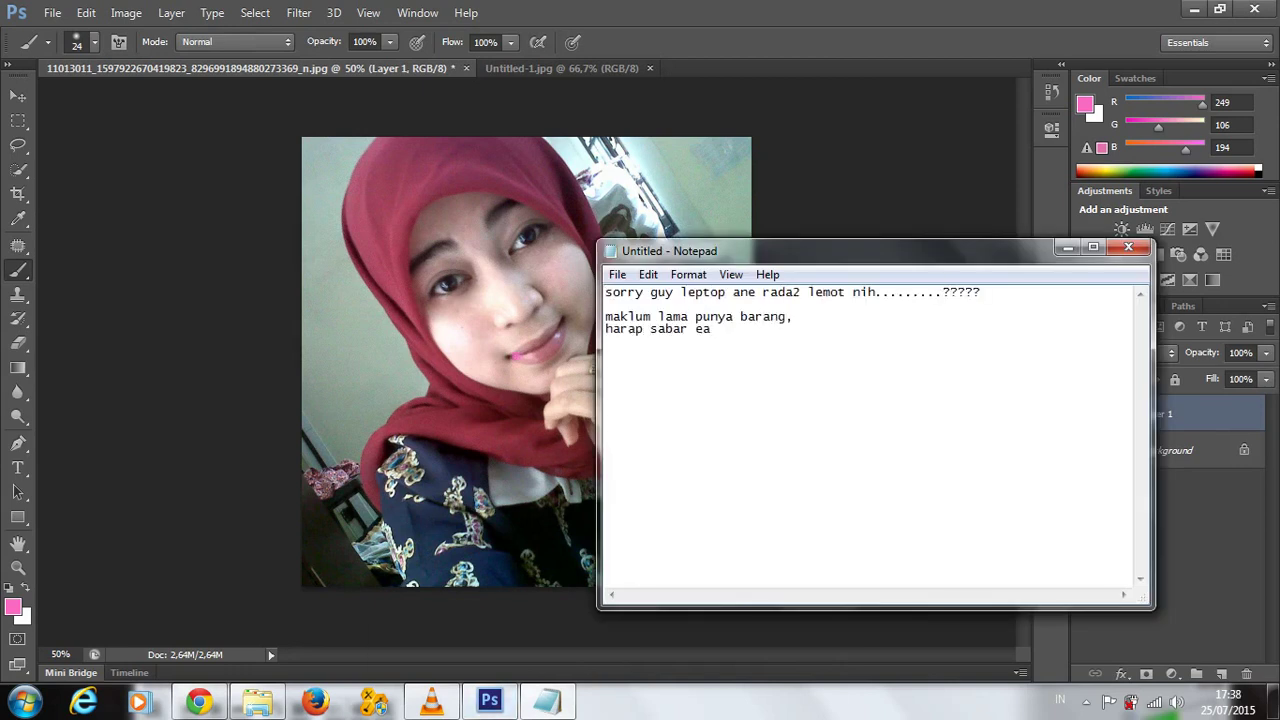
pyautogui.write(' guy....')
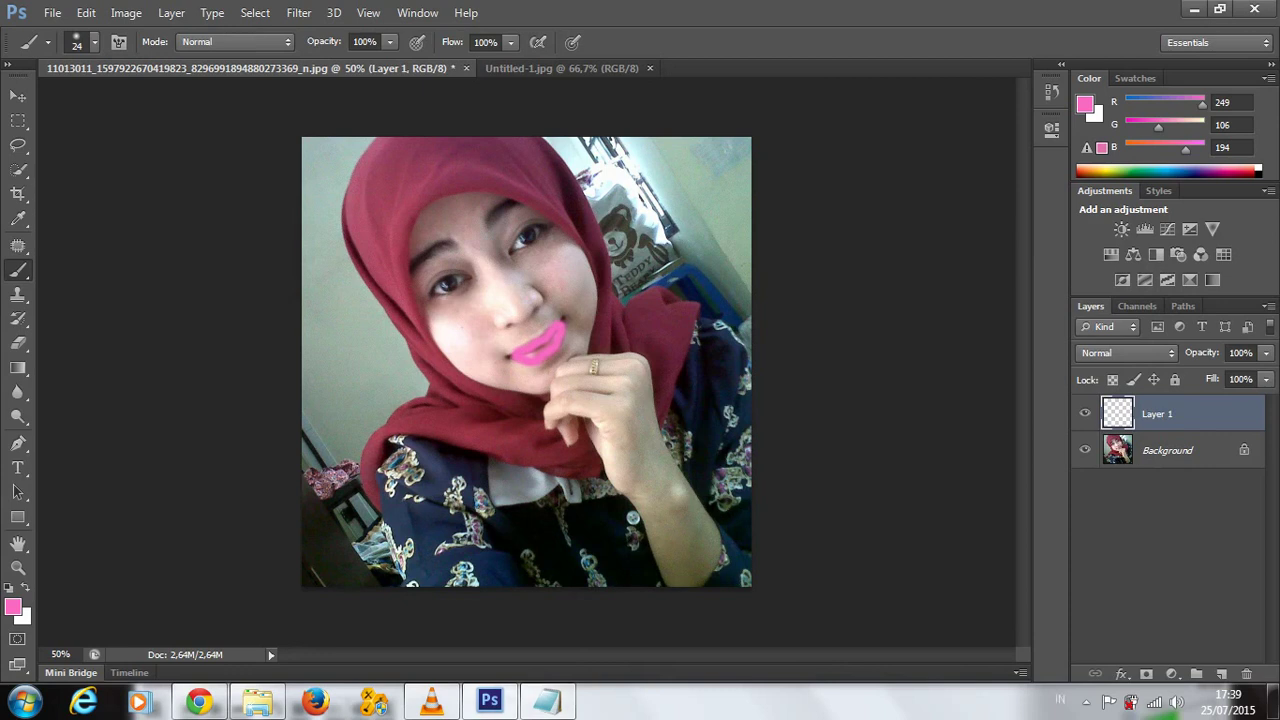
# - Paint the lips pink on Layer 1, undoing a stray dot and filling the lower-lip gap
pyautogui.click(535, 379)
pyautogui.hotkey('ctrl', 'z')
pyautogui.moveTo(532, 350); pyautogui.dragTo(552, 340)
pyautogui.click(298, 12)
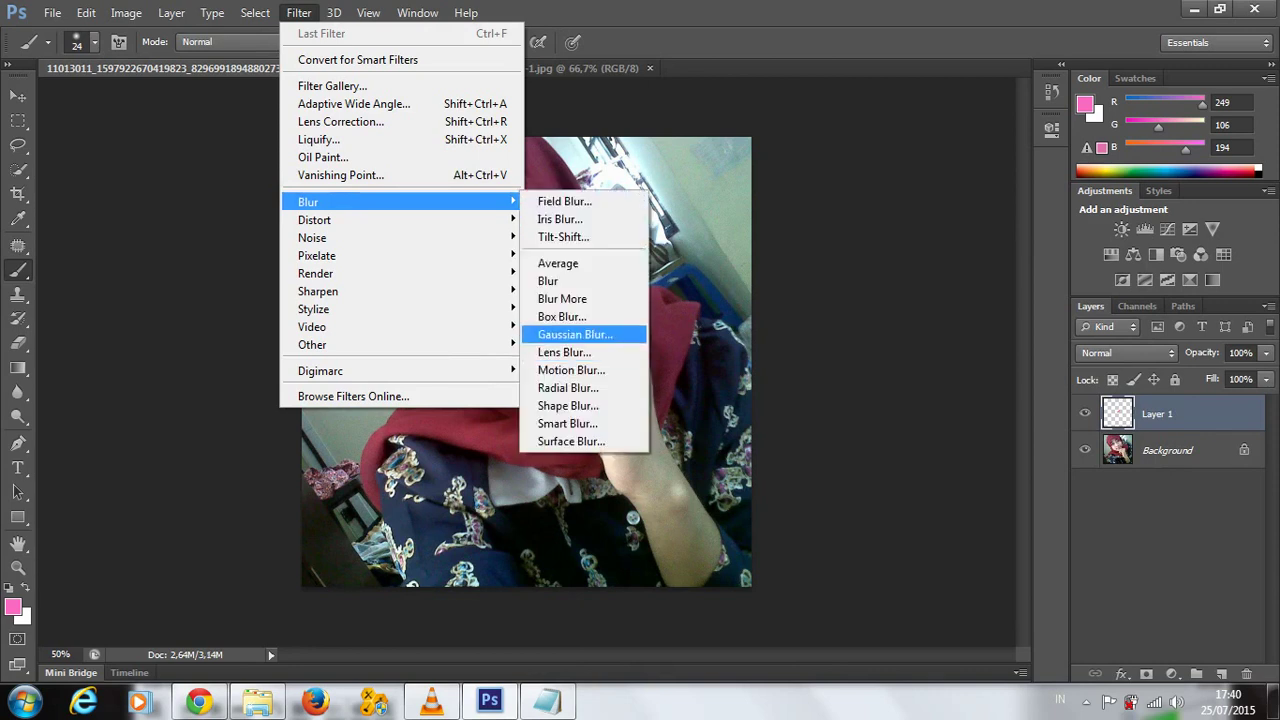
# - Apply Gaussian Blur at radius 8,6 pixels to the pink lip paint on Layer 1
pyautogui.click(575, 334)
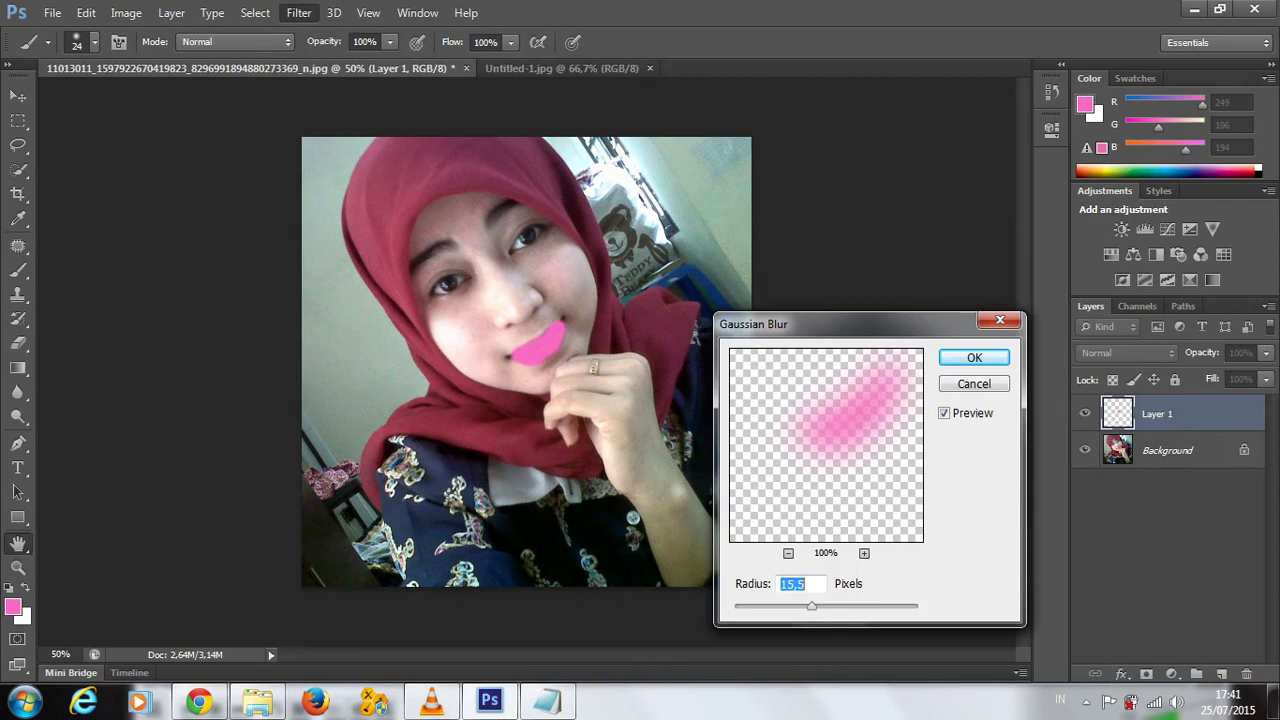
pyautogui.moveTo(811, 606); pyautogui.dragTo(795, 606)
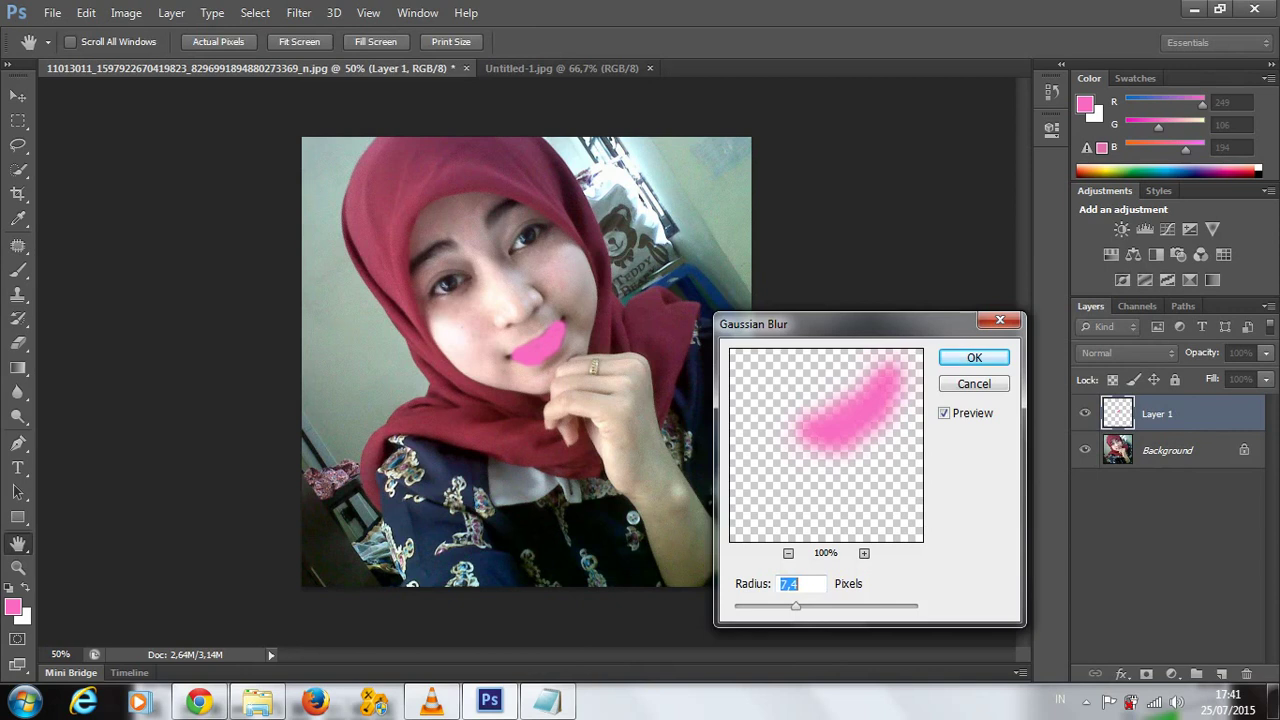
pyautogui.hotkey('ctrl', 'z')
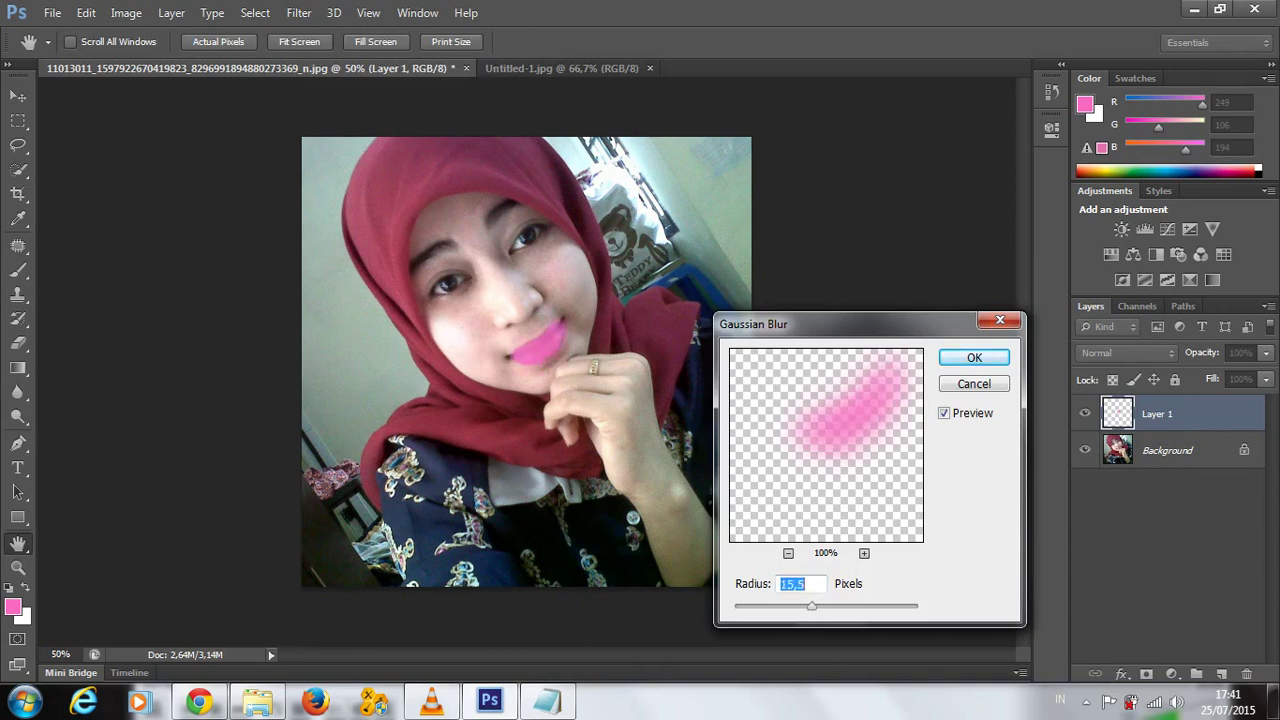
pyautogui.moveTo(811, 606); pyautogui.dragTo(801, 606)
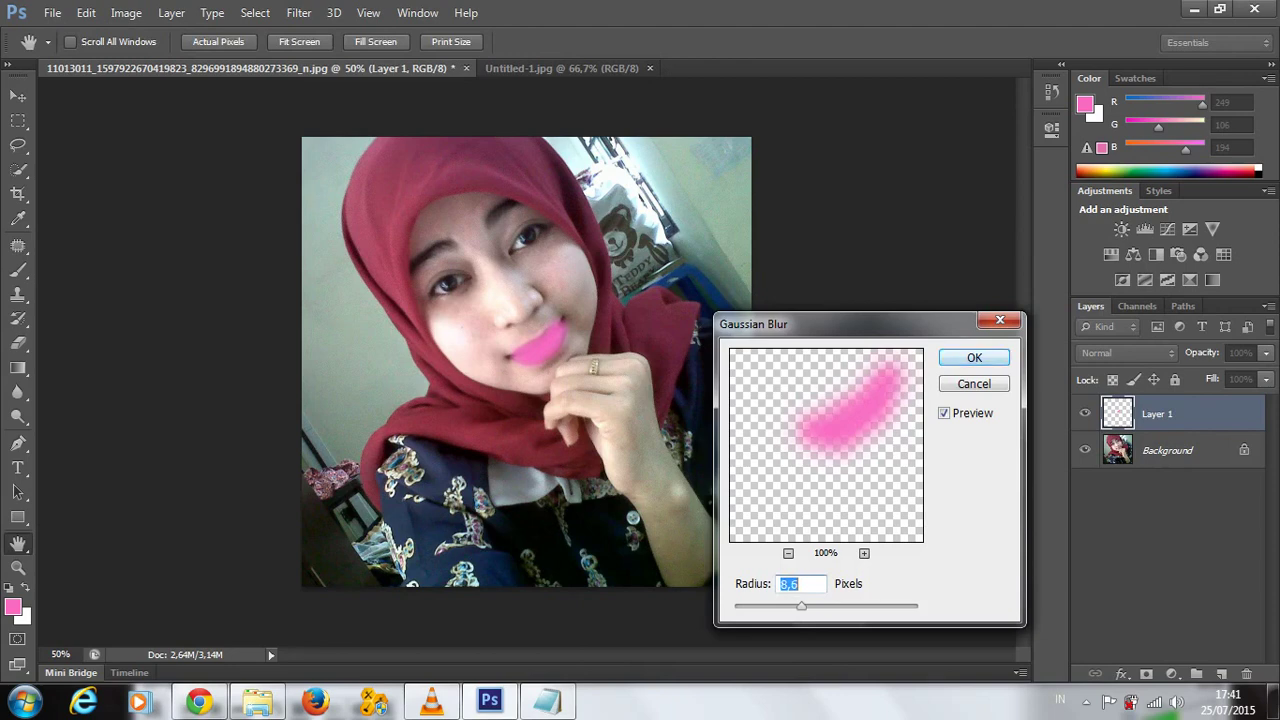
pyautogui.press('Return')
pyautogui.press('Return')
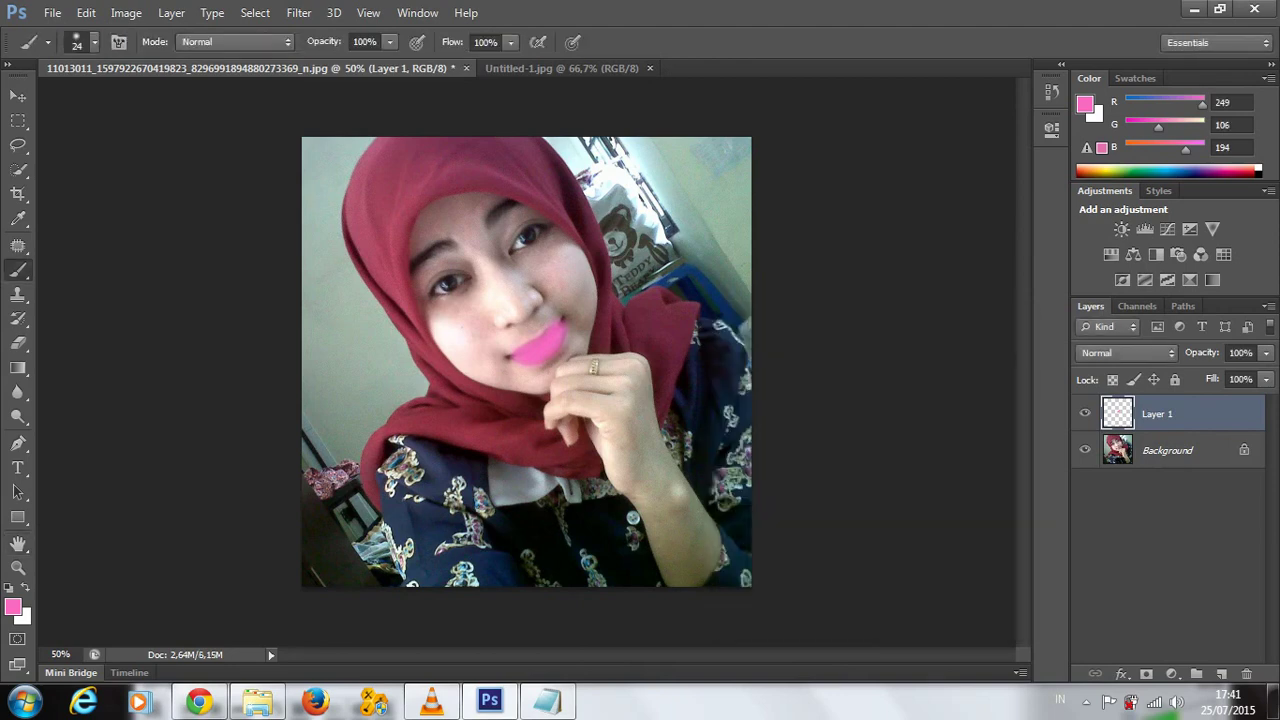
# - Try several blend modes on Layer 1 and settle on Hard Light
pyautogui.click(1127, 352)
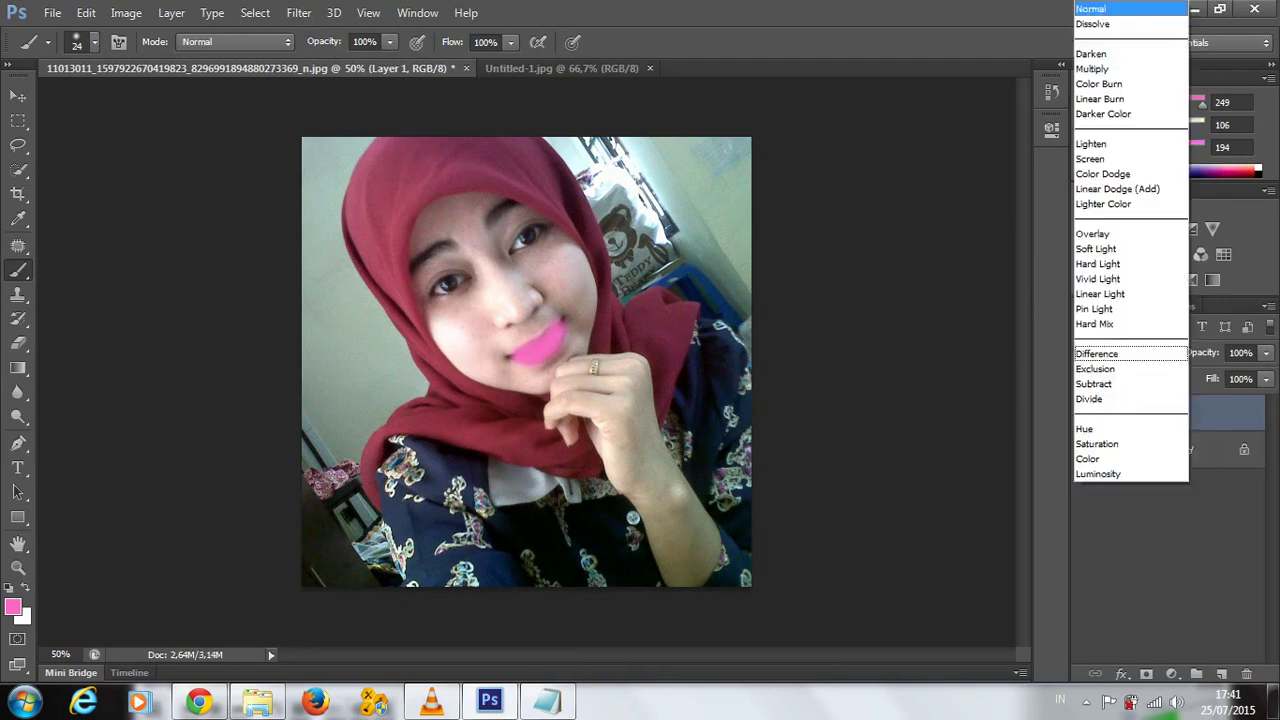
pyautogui.click(1092, 68)
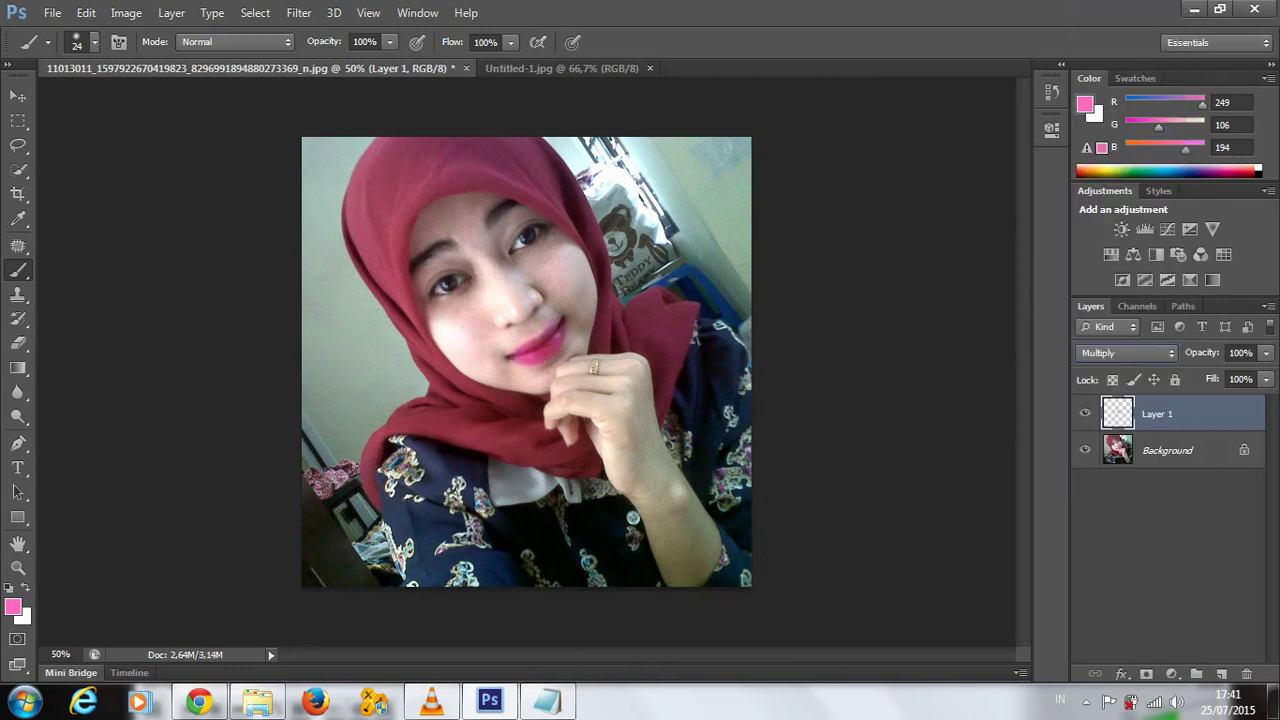
pyautogui.press('Down')
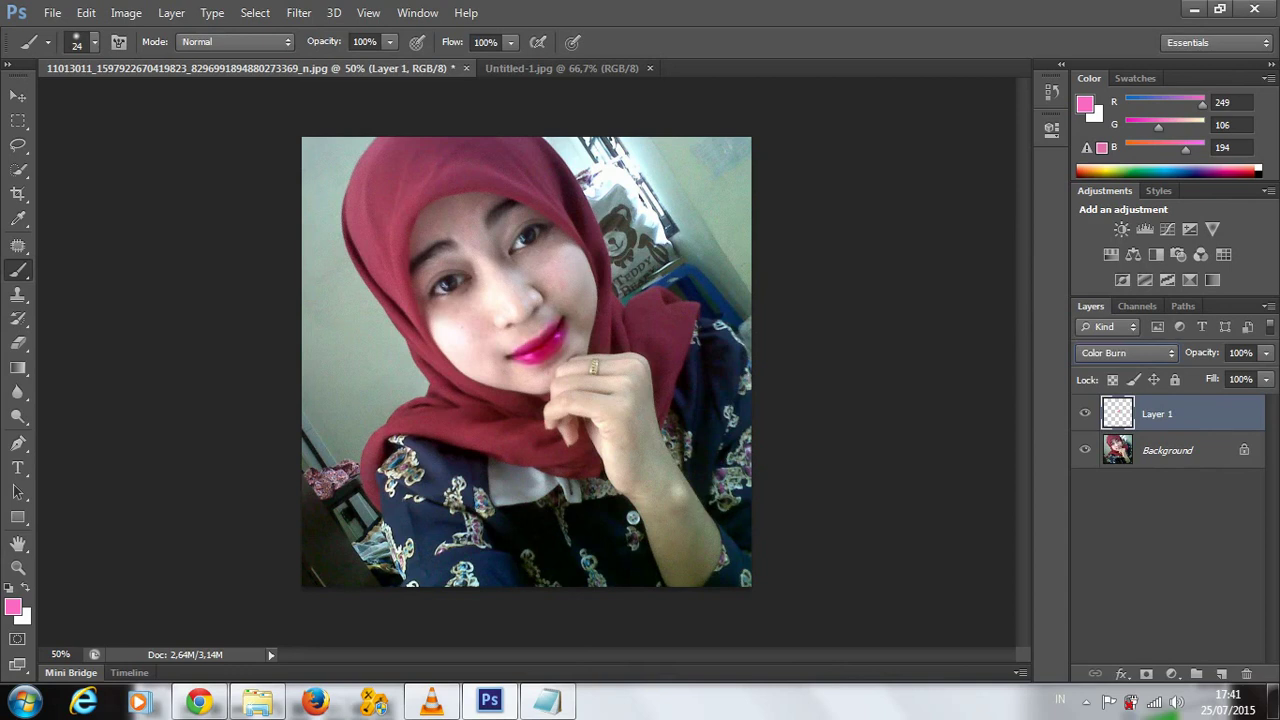
pyautogui.press('Down')
pyautogui.press('Down')
pyautogui.press('Down')
pyautogui.press('Down')
pyautogui.press('Down')
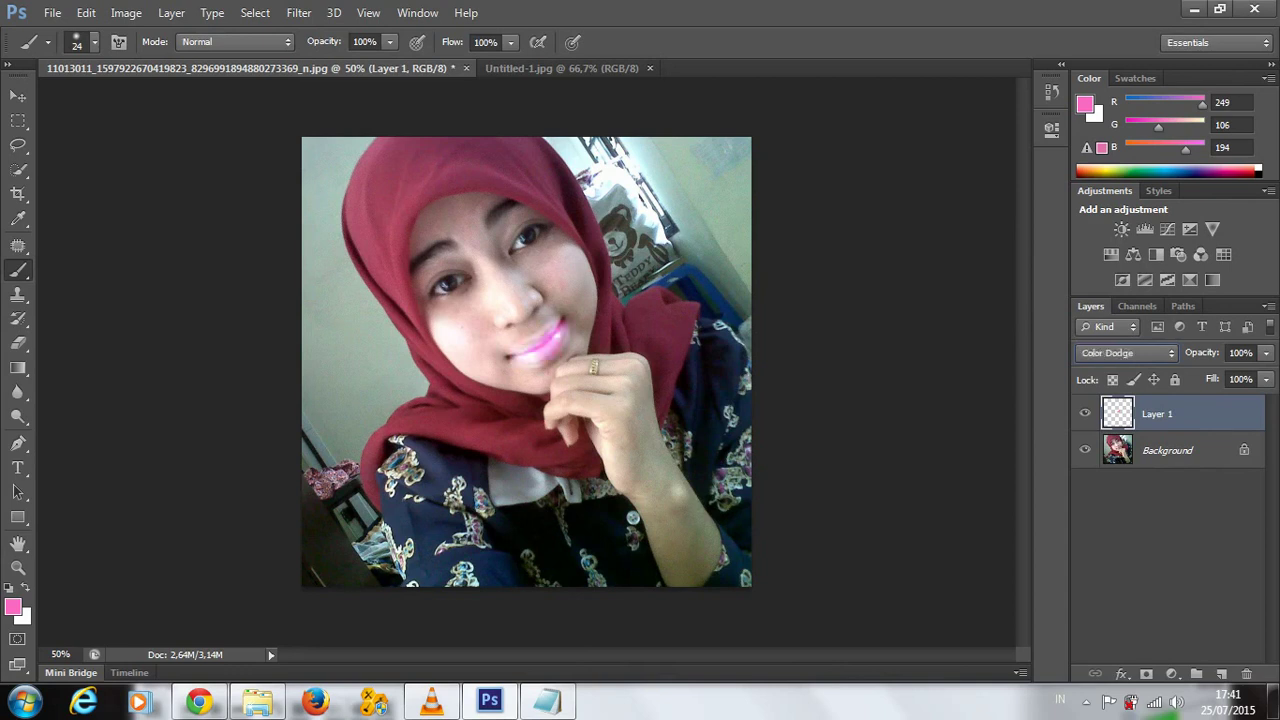
pyautogui.press('Down')
pyautogui.press('Down')
pyautogui.press('Down')
pyautogui.press('Down')
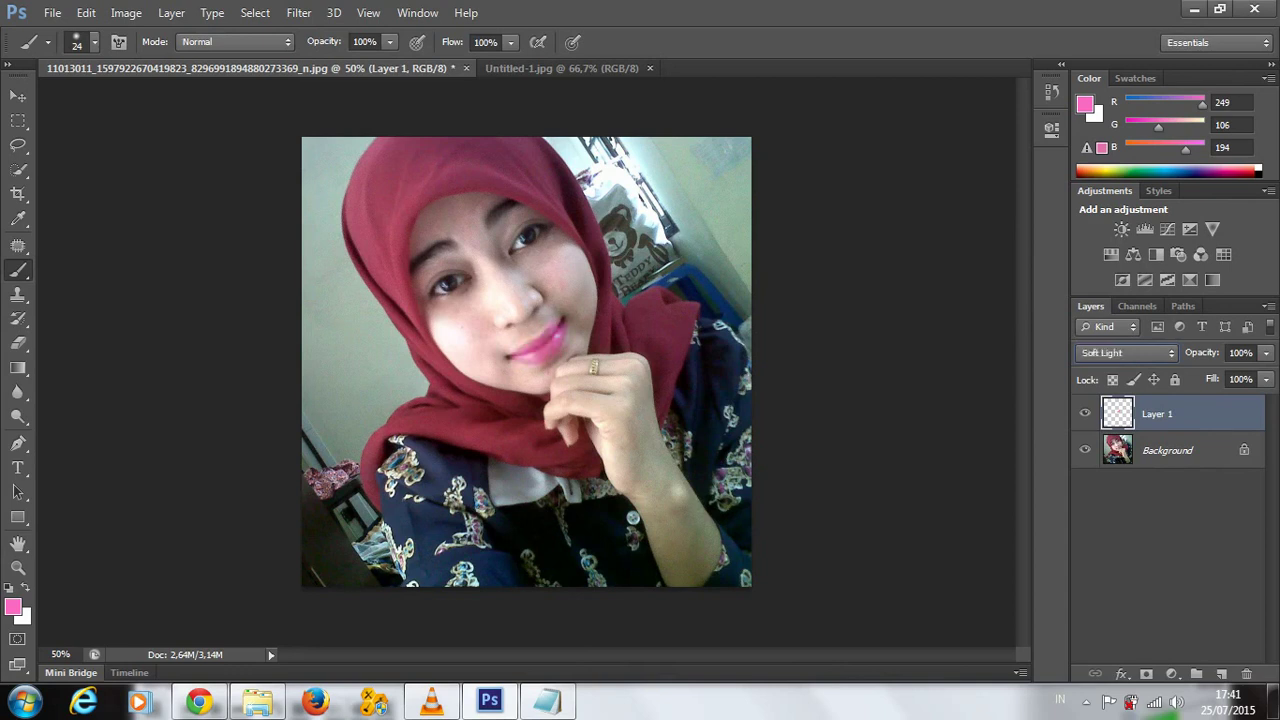
pyautogui.press('Down')
pyautogui.press('Down')
pyautogui.press('Up')
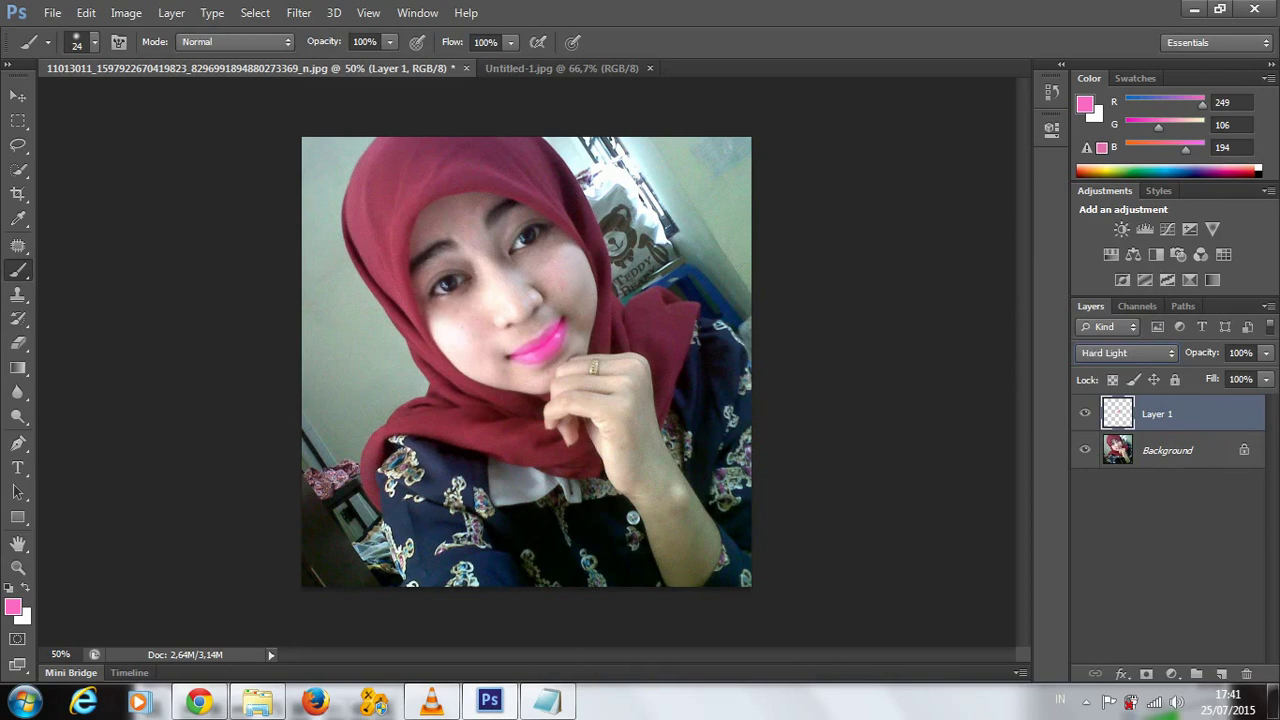
pyautogui.hotkey('alt', 'i')
pyautogui.press('Down')
pyautogui.press('Down')
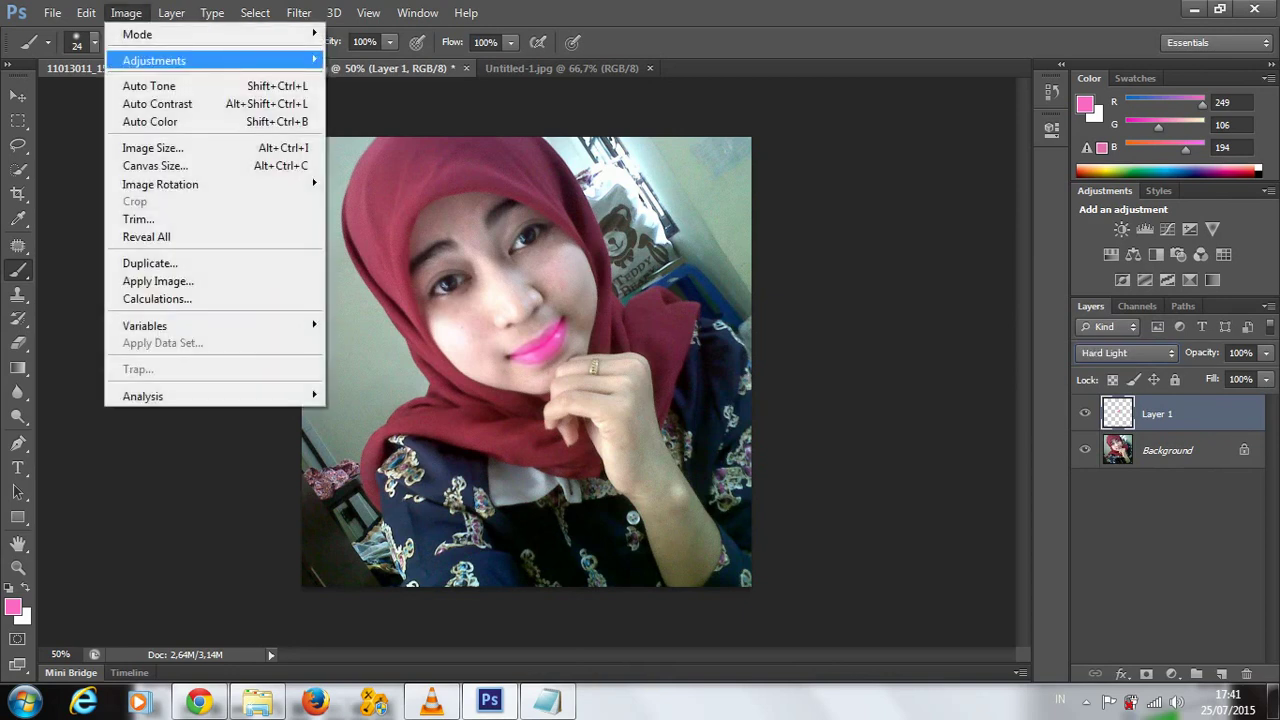
# - Apply Selective Color on Magentas: Cyan -37, Magenta -57, Yellow +43, Black +36
pyautogui.press('Right')
pyautogui.press('s')
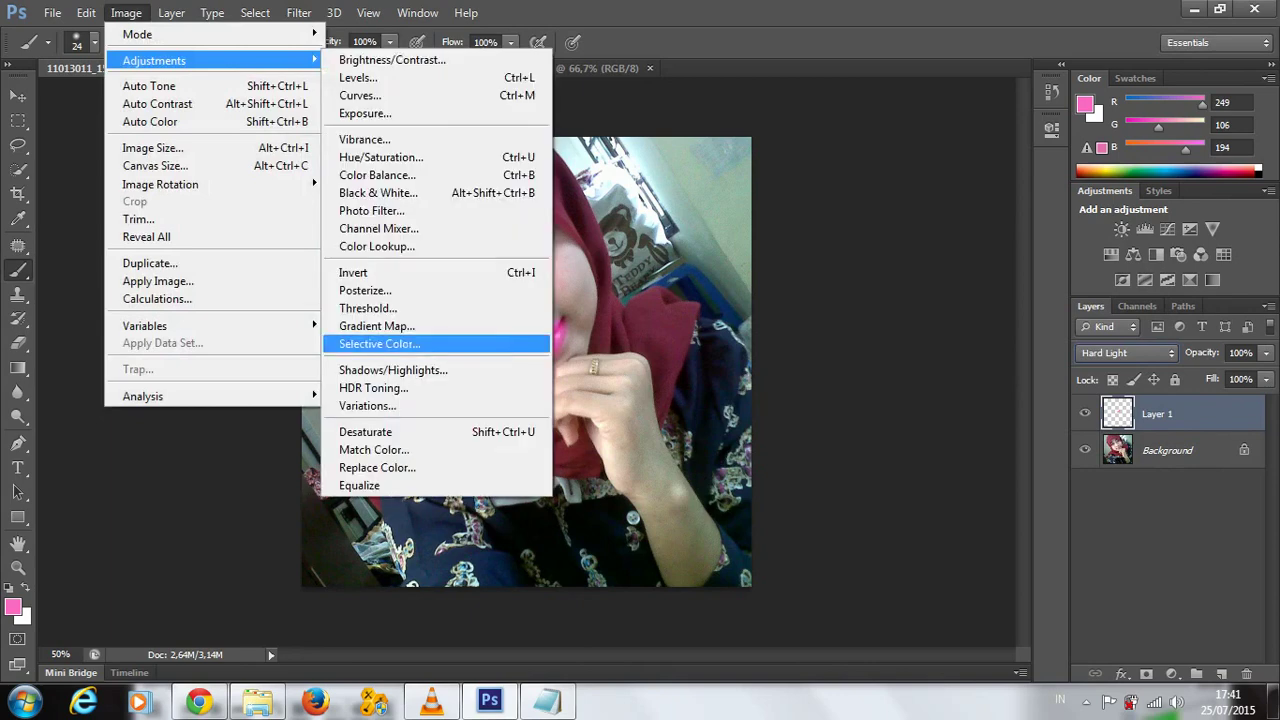
pyautogui.press('Escape')
pyautogui.press('Escape')
pyautogui.press('i')
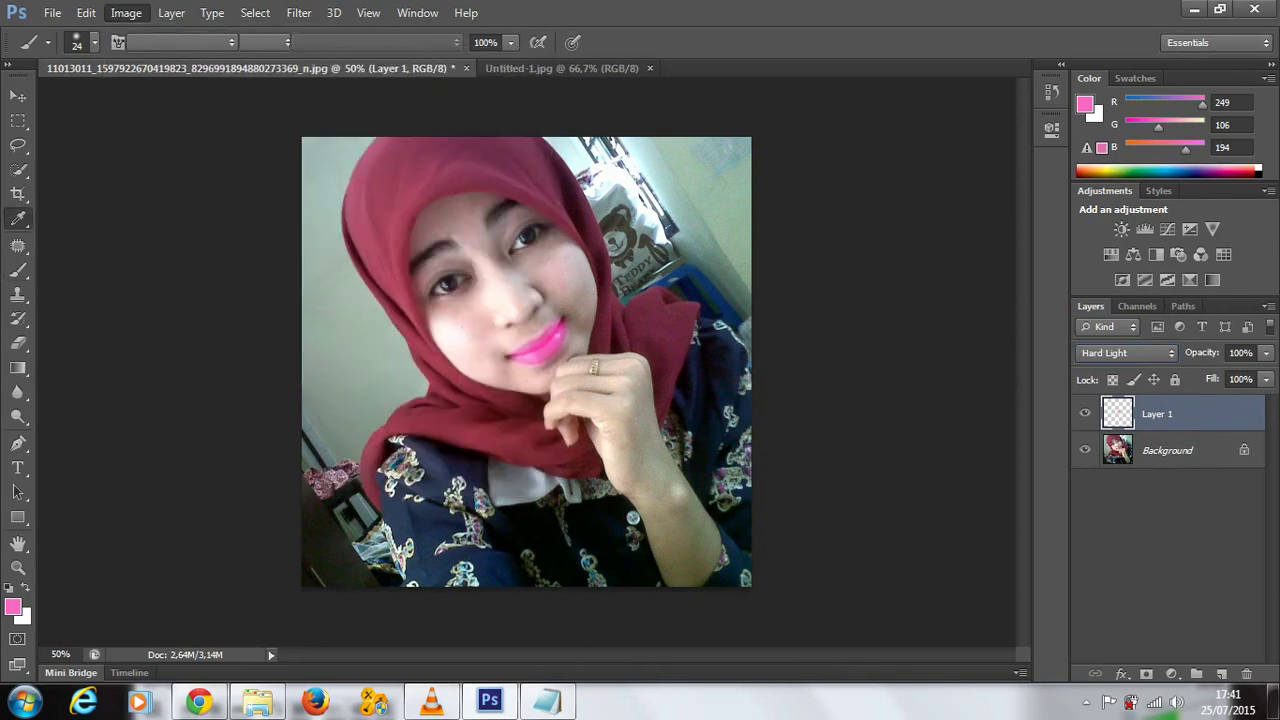
pyautogui.click(855, 249)
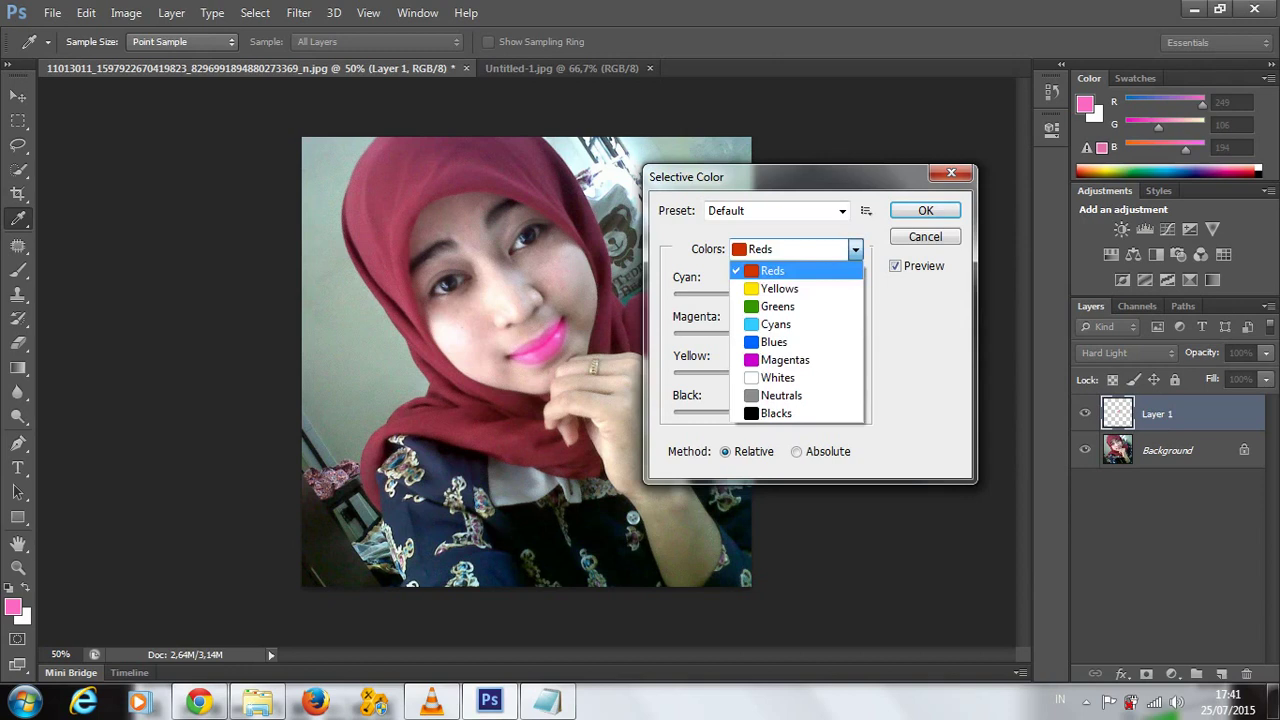
pyautogui.click(785, 359)
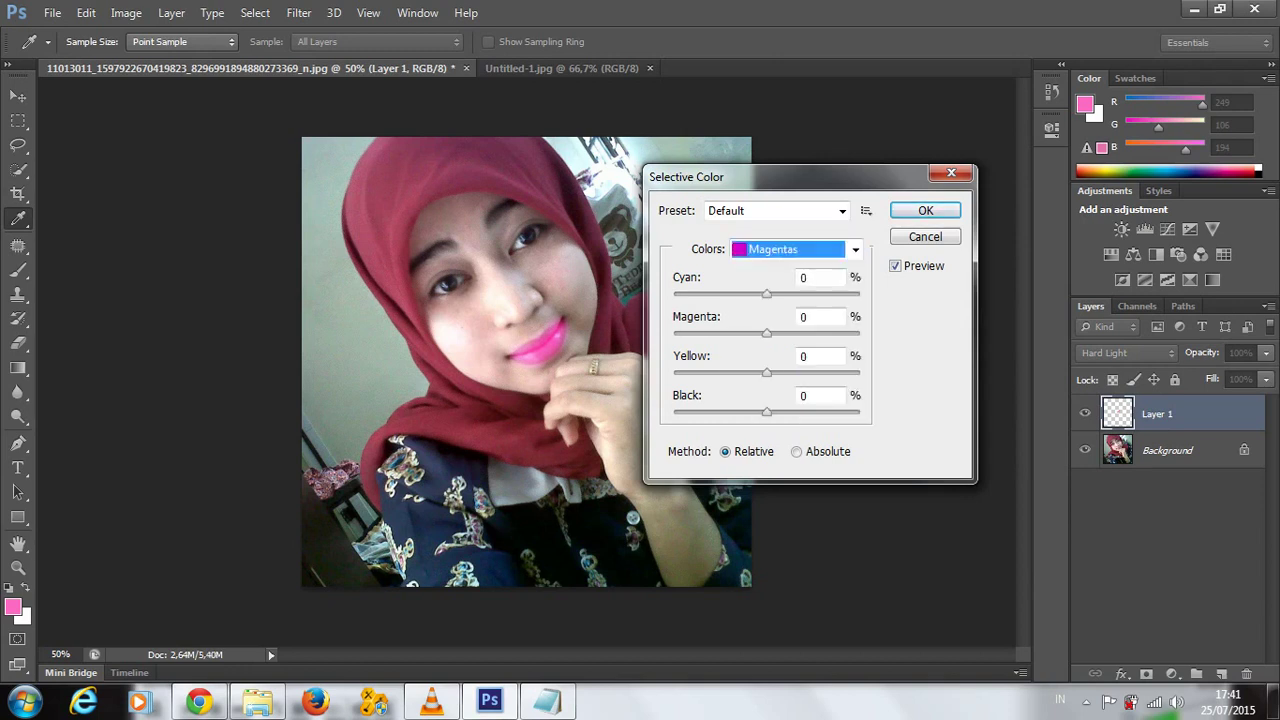
pyautogui.write('-38')
pyautogui.moveTo(731, 293); pyautogui.dragTo(710, 293)
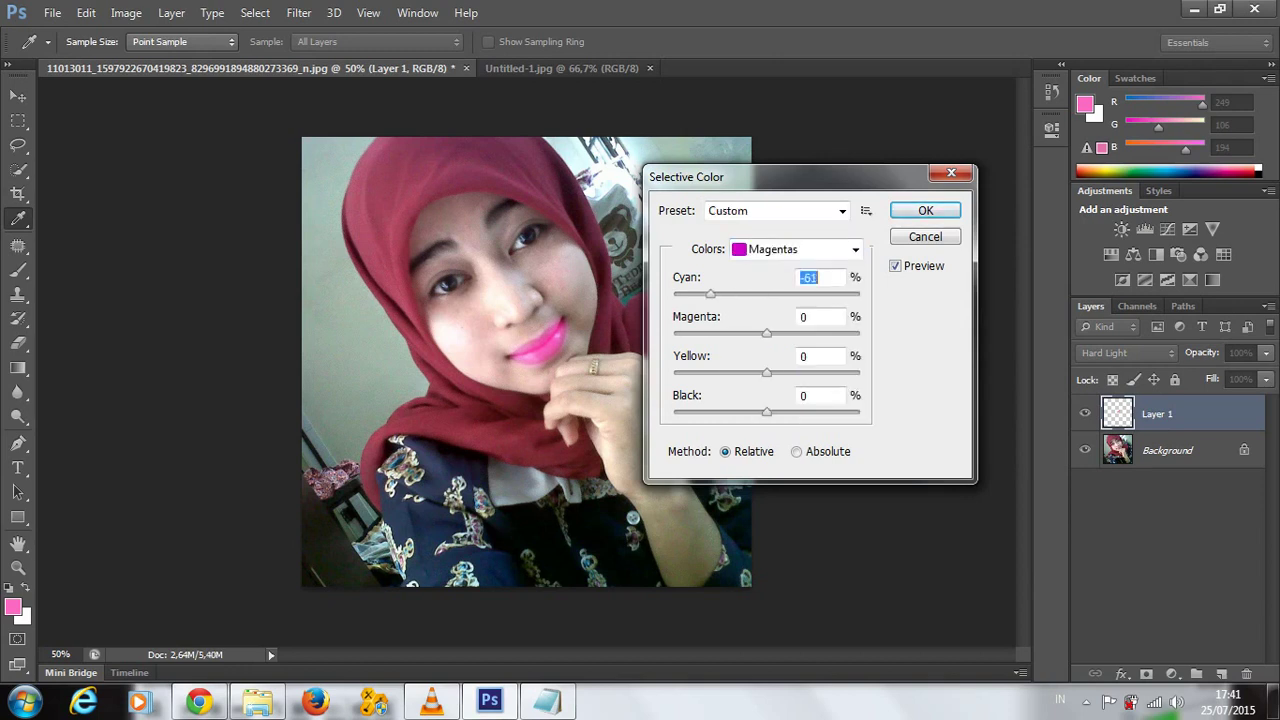
pyautogui.hotkey('ctrl', 'z')
pyautogui.moveTo(766, 332); pyautogui.dragTo(714, 332)
pyautogui.moveTo(766, 372); pyautogui.dragTo(806, 372)
pyautogui.moveTo(766, 411)
pyautogui.mouseDown()
pyautogui.moveTo(730, 411)
pyautogui.moveTo(802, 411)
pyautogui.mouseUp()
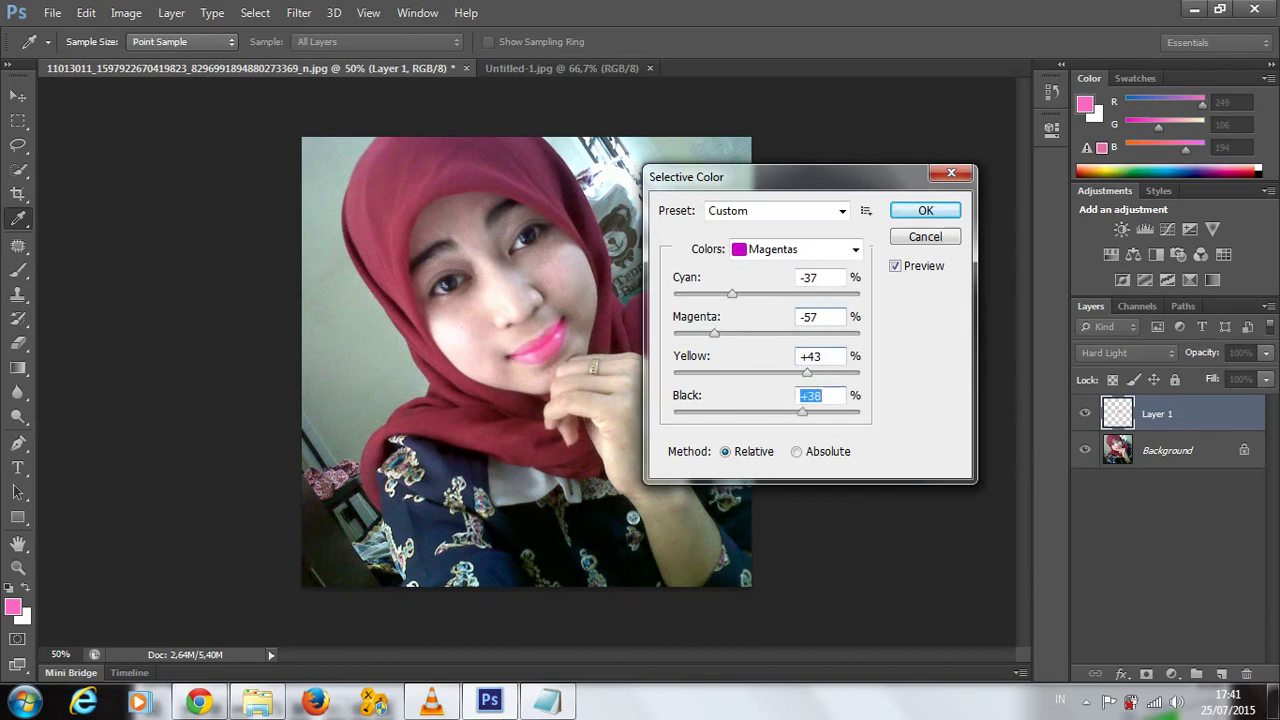
pyautogui.press('Return')
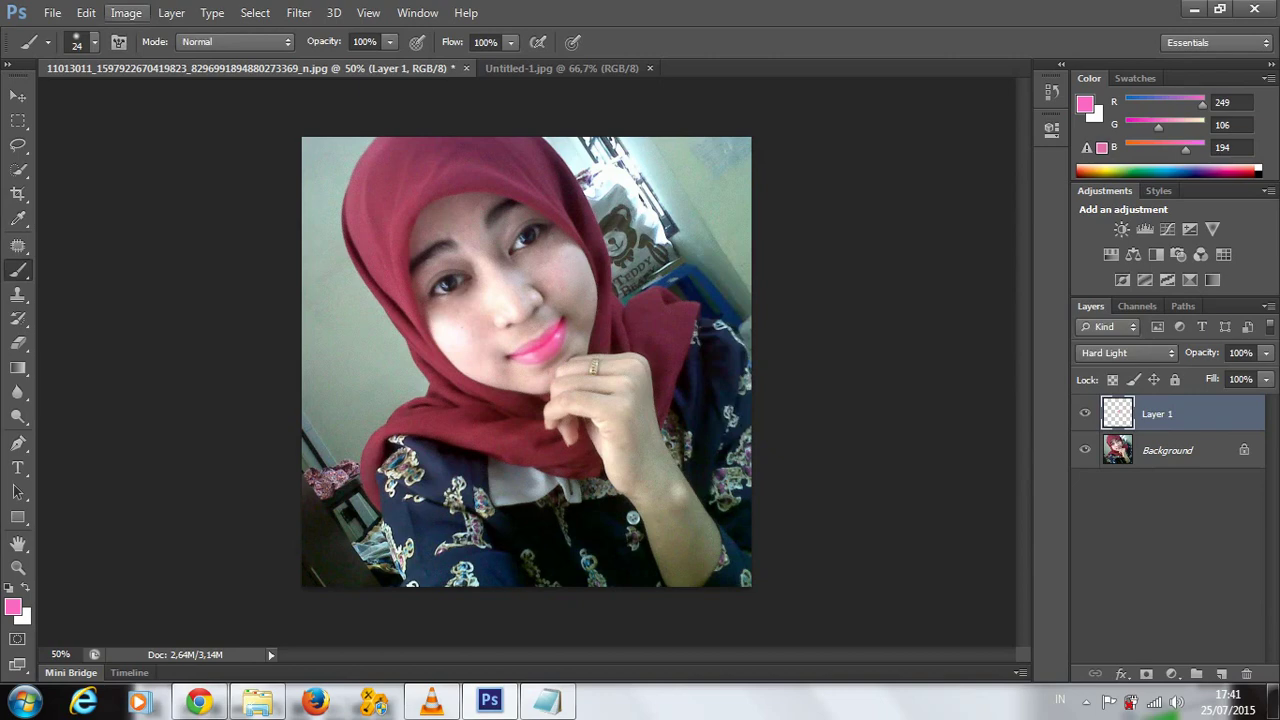
# - Shift the lipstick toward coral red with Hue/Saturation: Hue +18, Saturation +17, Lightness -26
pyautogui.click(126, 12)
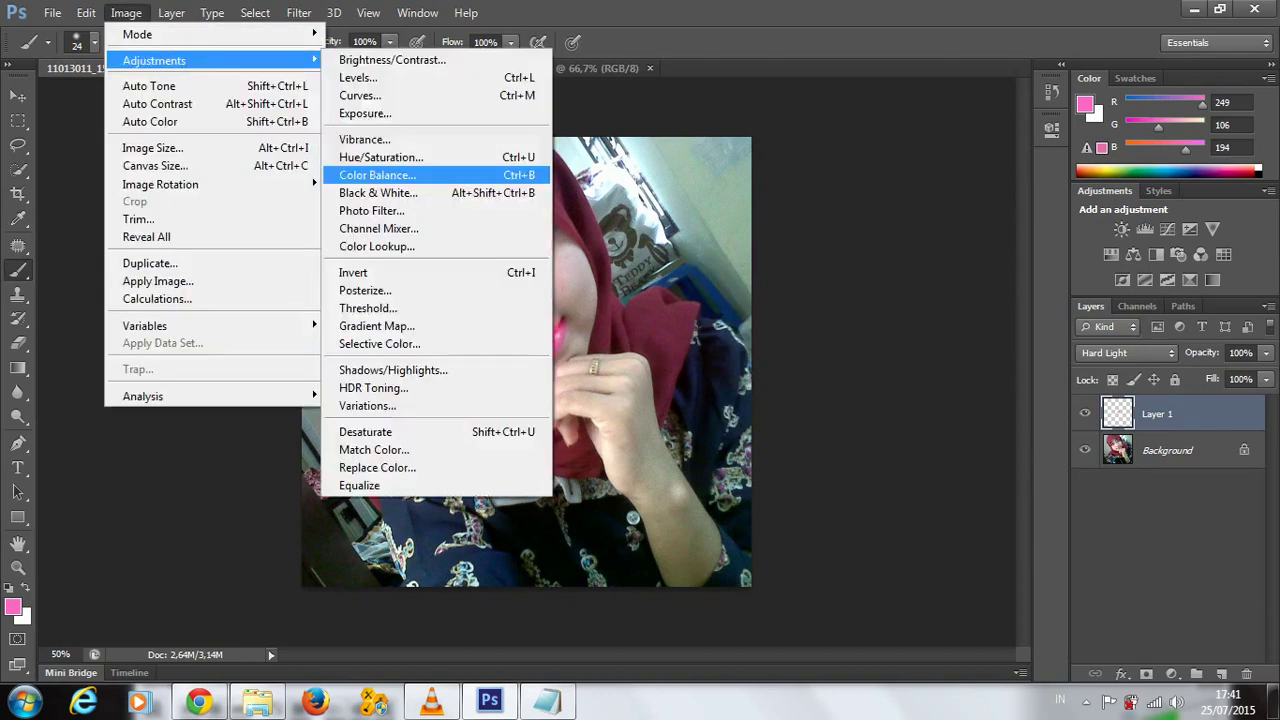
pyautogui.click(370, 171)
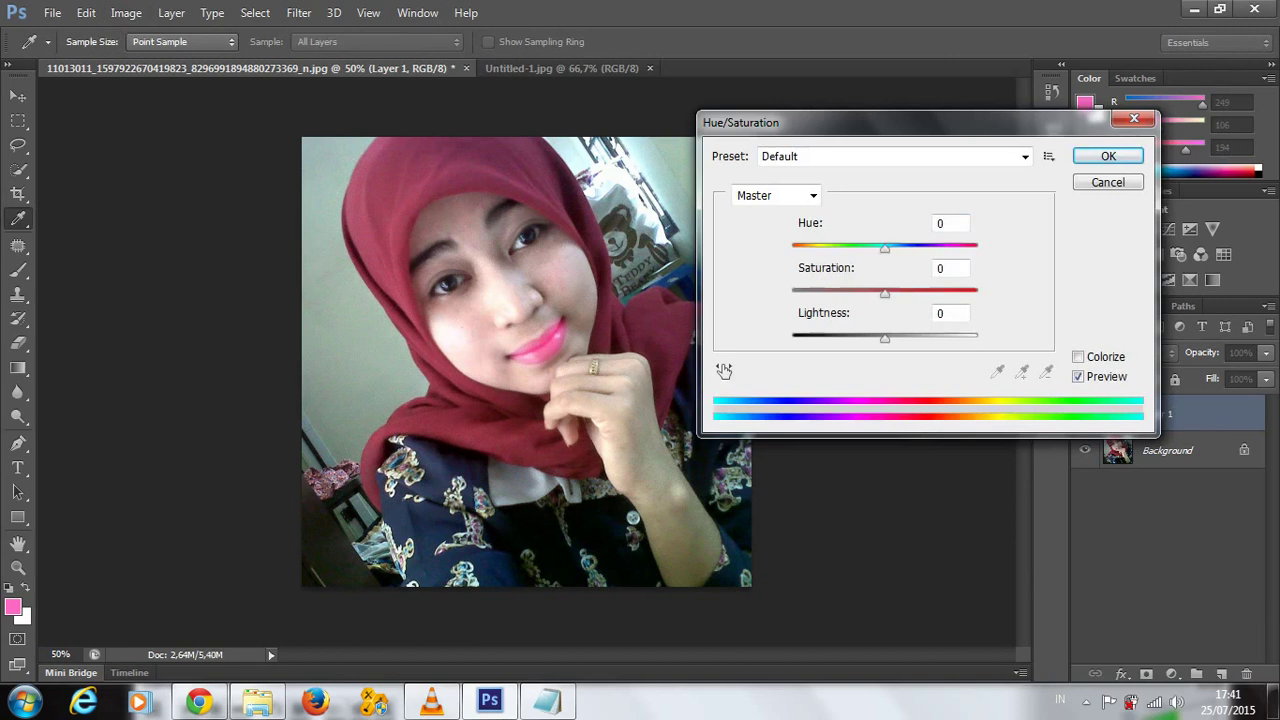
pyautogui.moveTo(884, 247); pyautogui.dragTo(901, 247)
pyautogui.moveTo(884, 292); pyautogui.dragTo(901, 292)
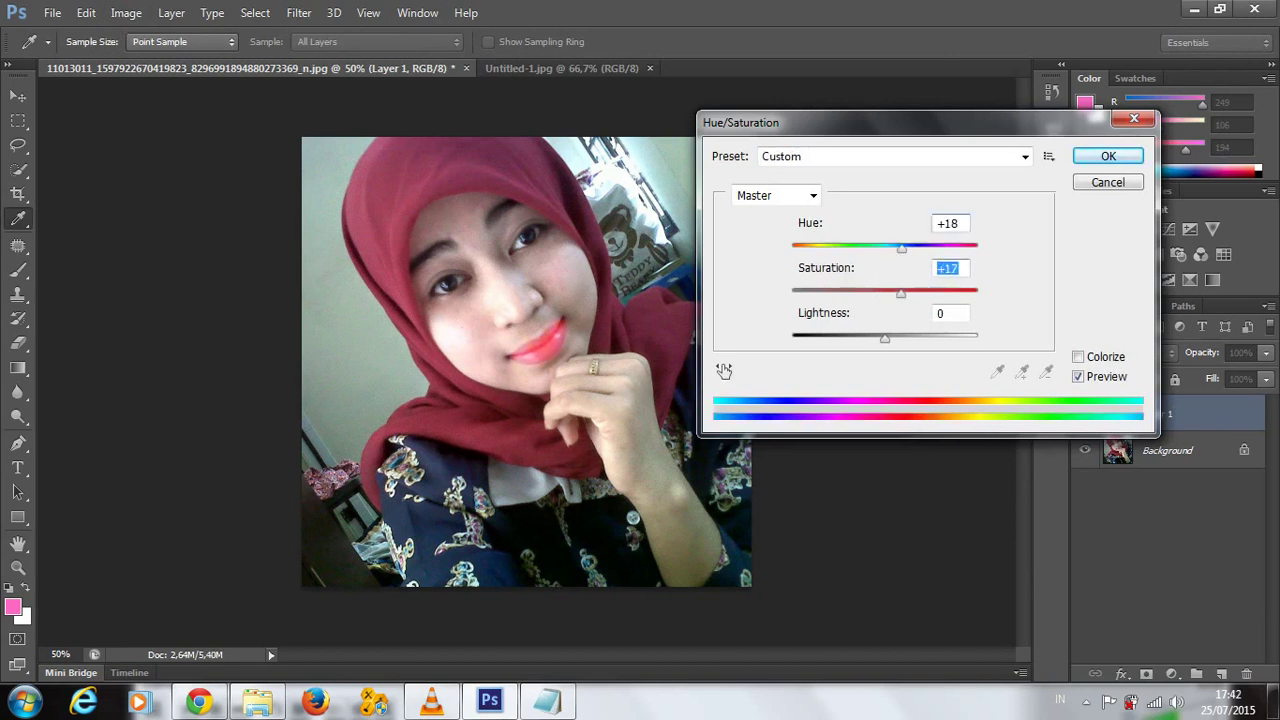
pyautogui.moveTo(884, 337); pyautogui.dragTo(860, 337)
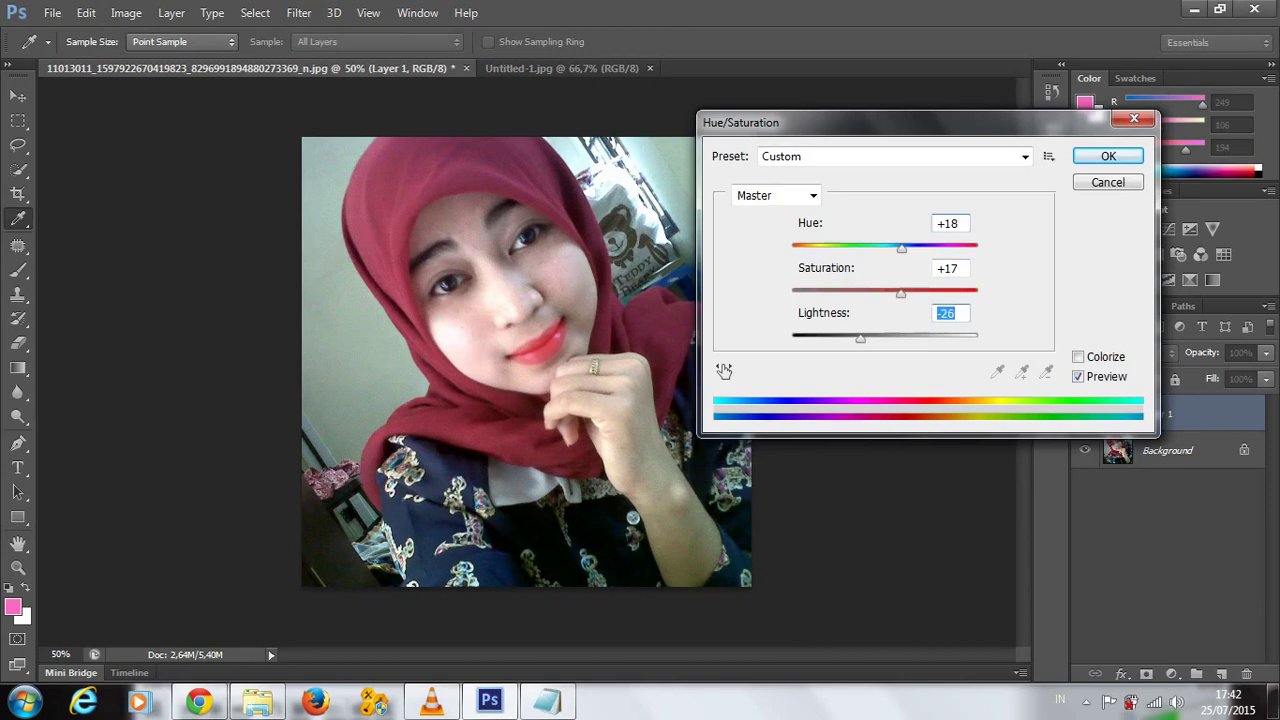
pyautogui.press('Return')
pyautogui.press('b')
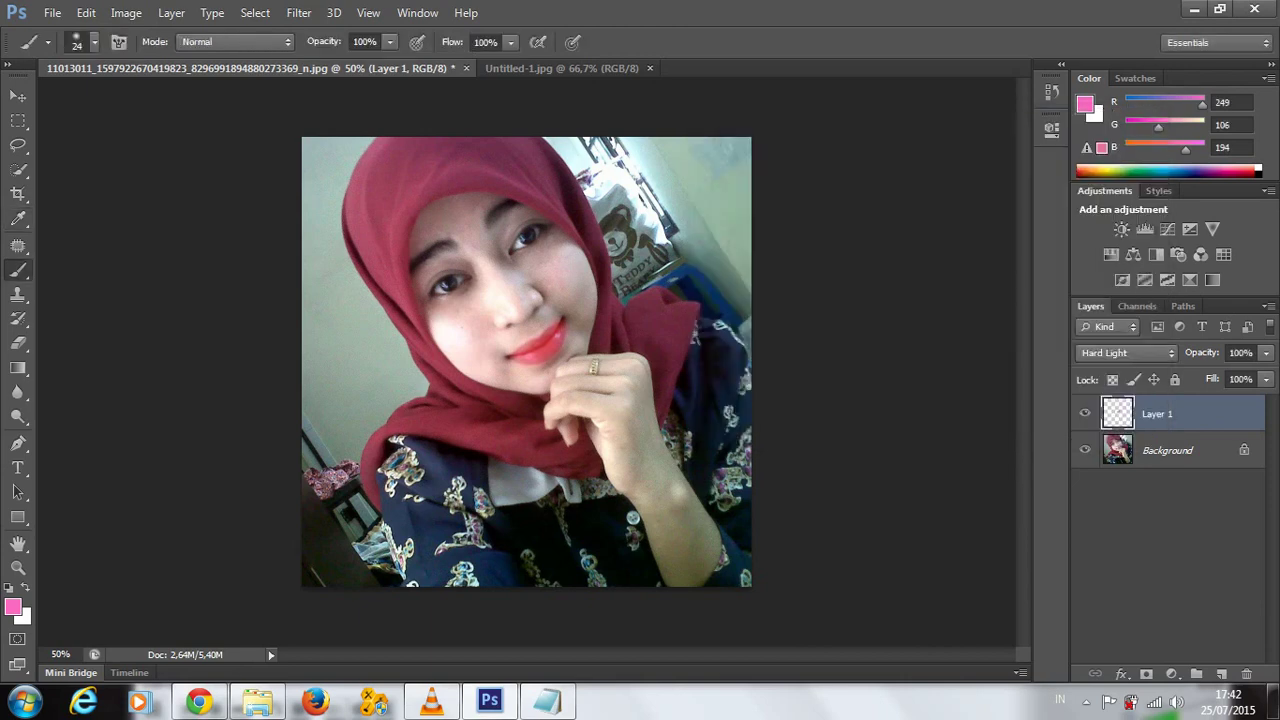
# - Brighten the photo with a gentle Curves lift (input 50 to output 57) and set Layer 1 to Normal
pyautogui.click(126, 12)
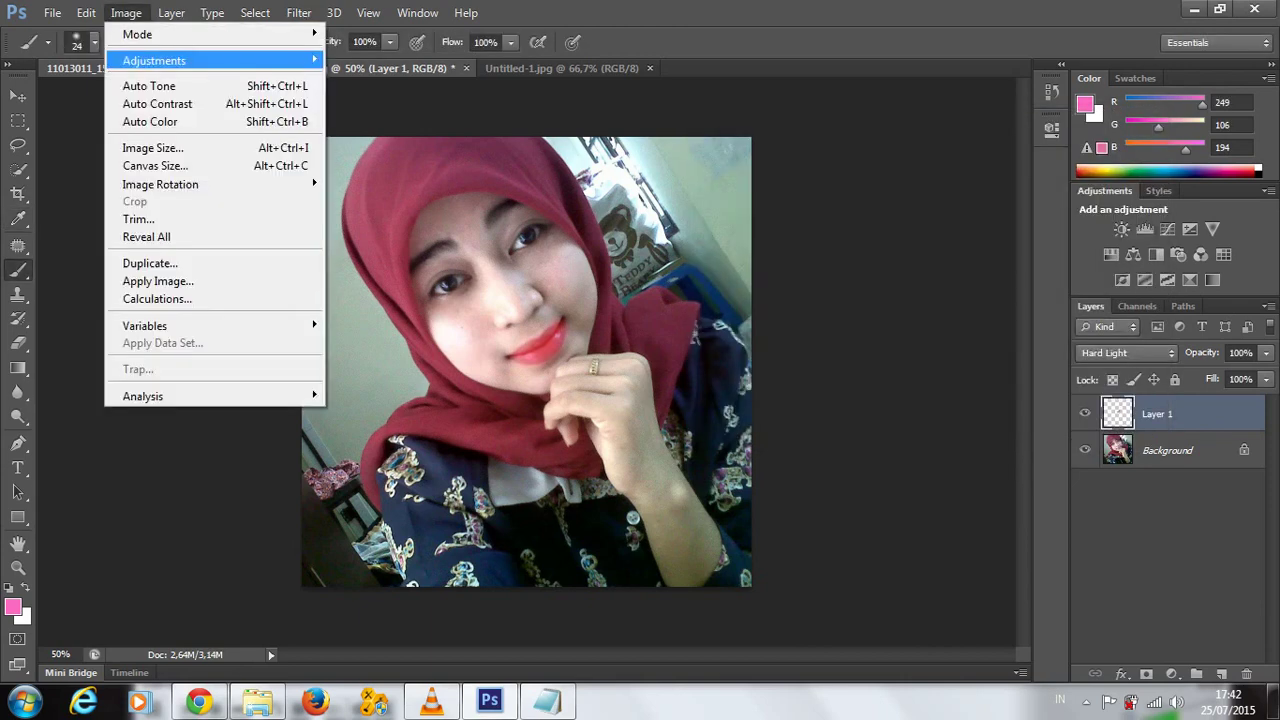
pyautogui.moveTo(154, 60)
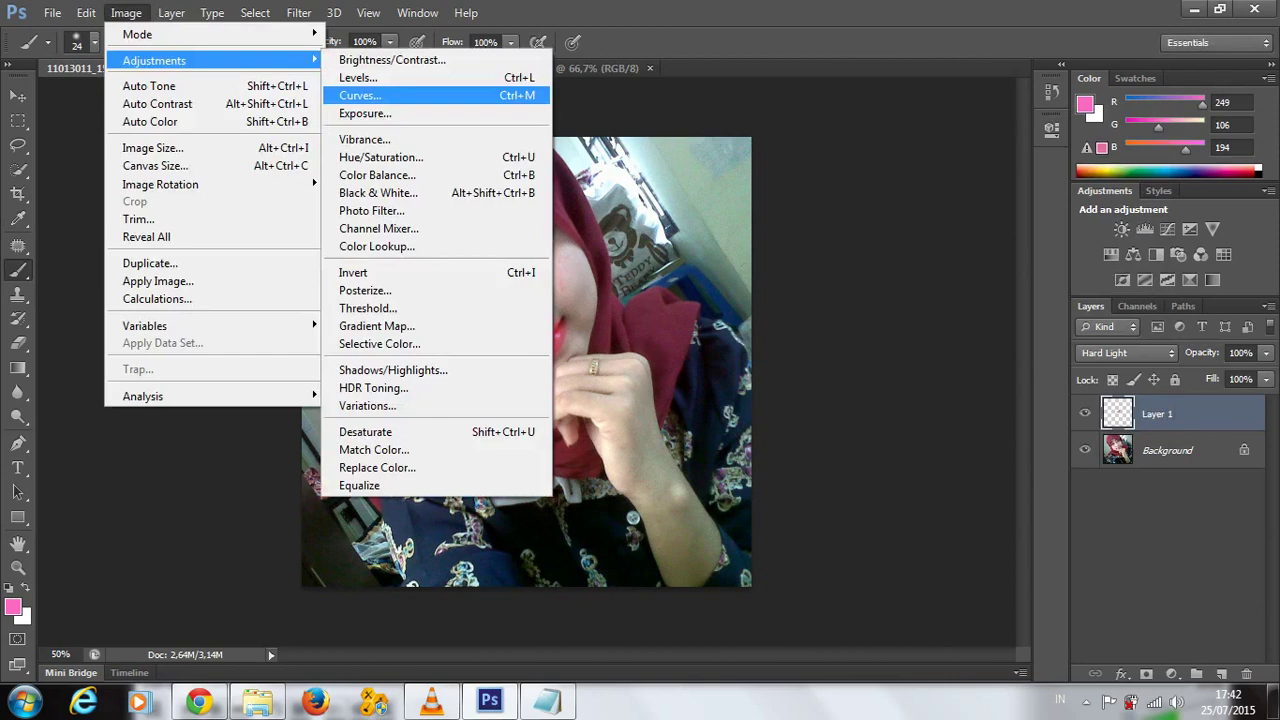
pyautogui.click(360, 95)
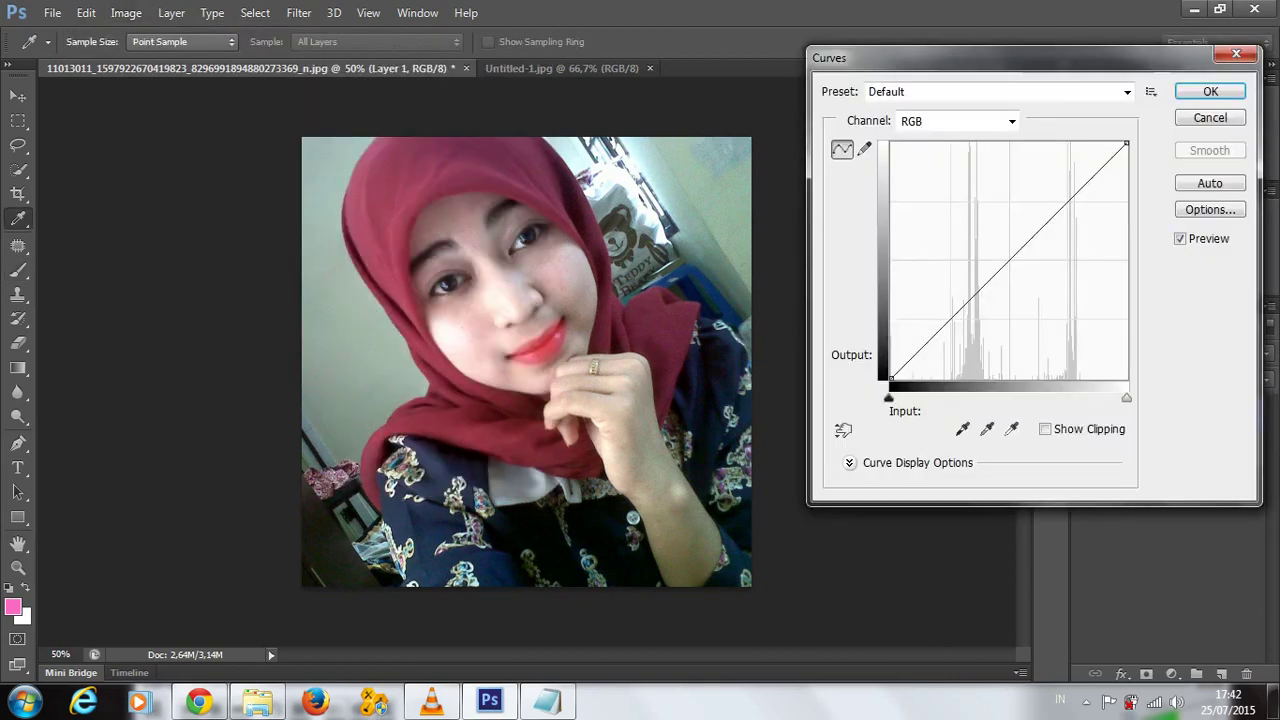
pyautogui.moveTo(937, 337); pyautogui.dragTo(937, 325)
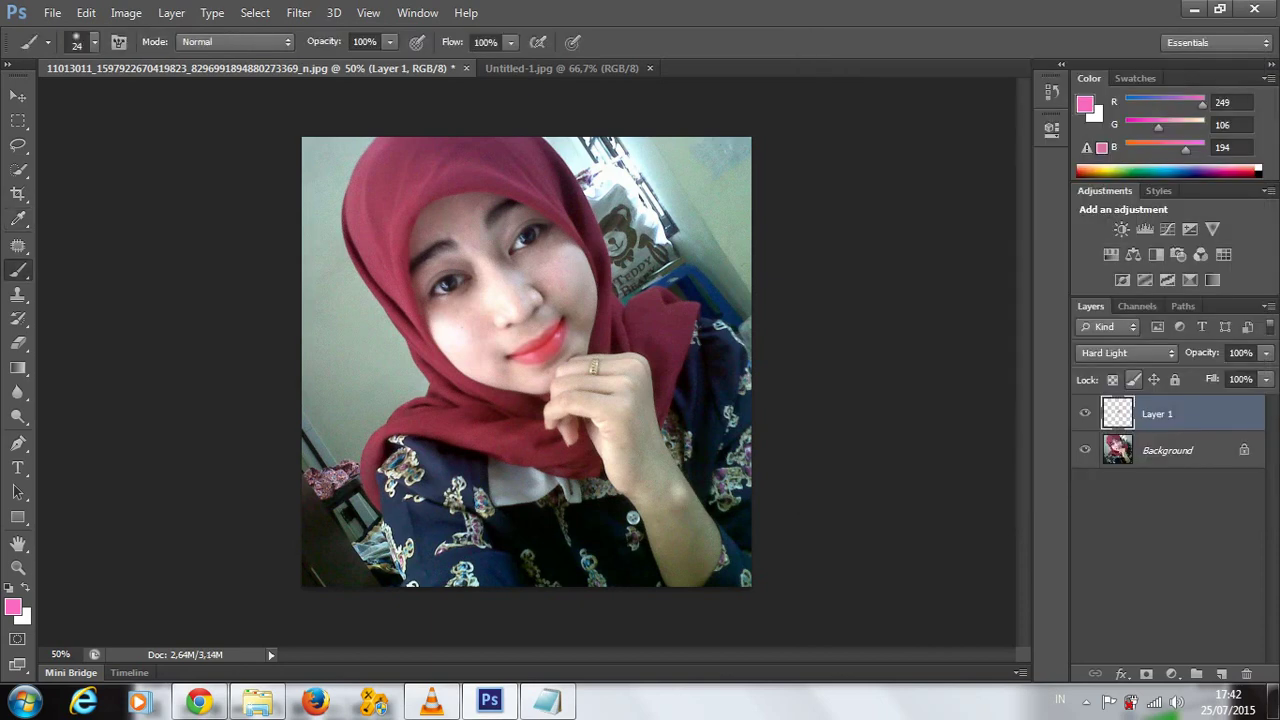
pyautogui.hotkey('shift', 'alt', 'n')
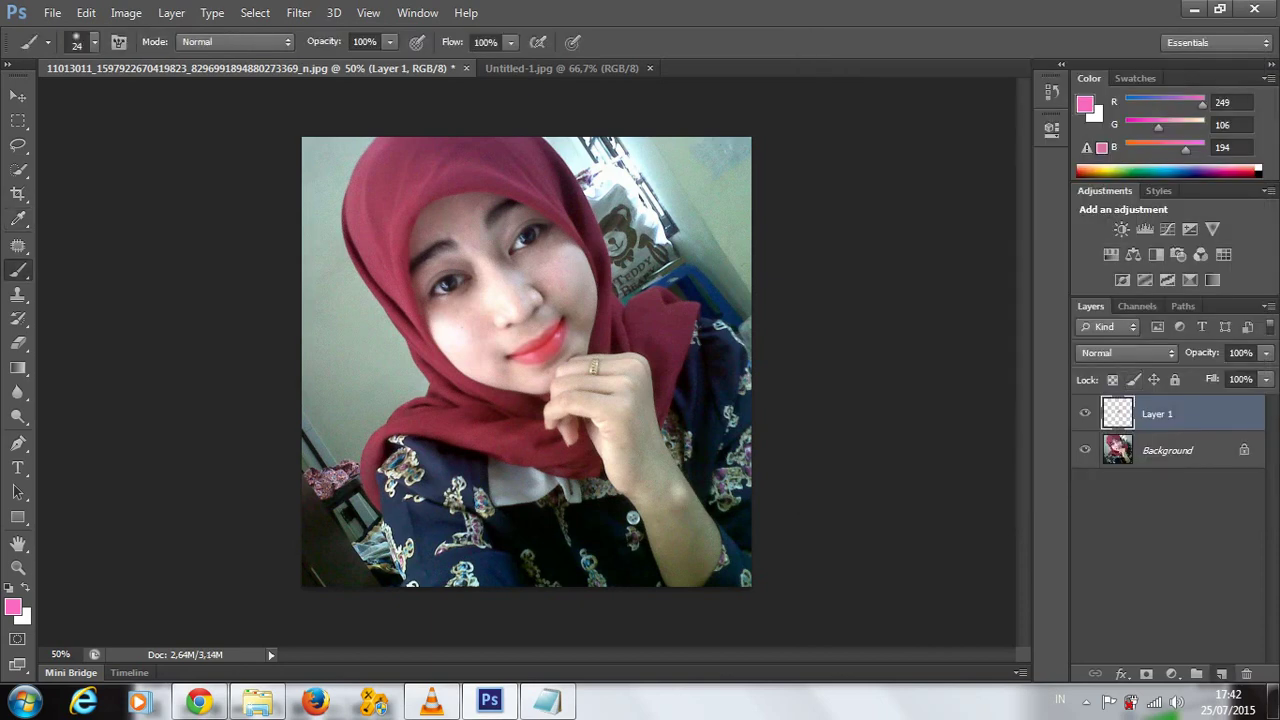
# - Paint pink eyeshadow around both eyes on a new Layer 2
pyautogui.hotkey('ctrl', 'shift', 'alt', 'n')
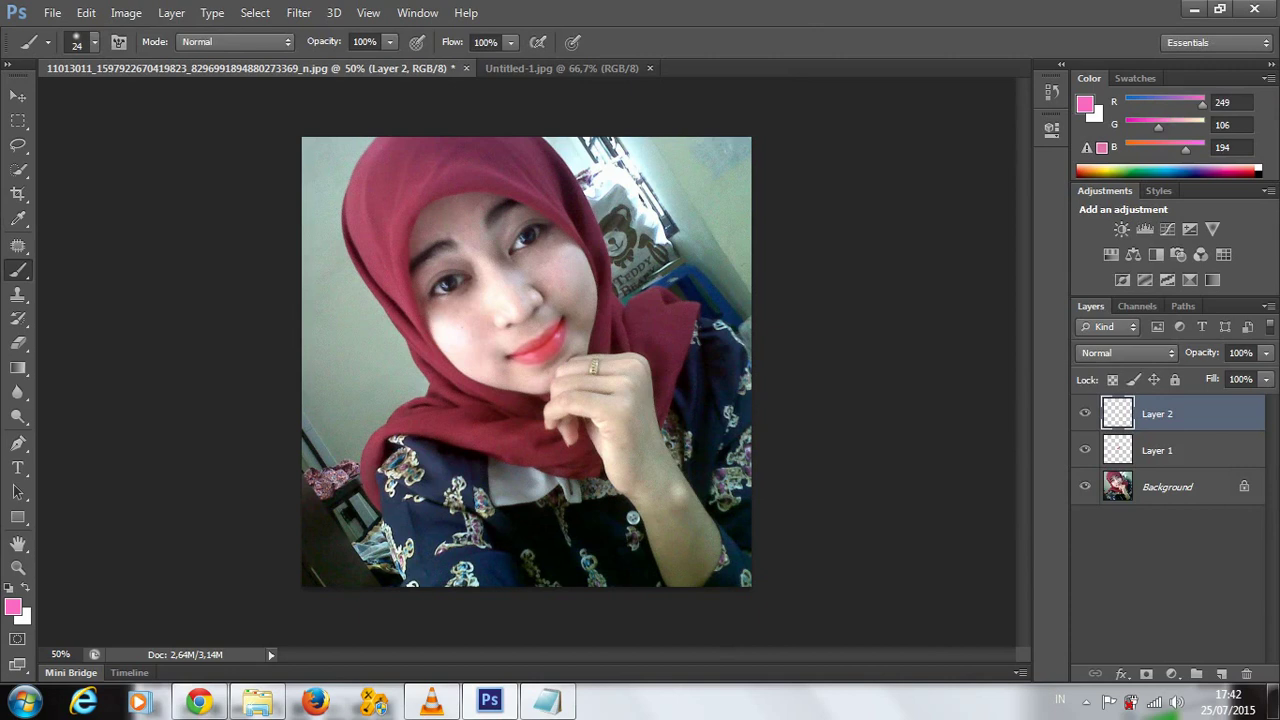
pyautogui.moveTo(455, 292); pyautogui.dragTo(469, 288)
pyautogui.moveTo(537, 248)
pyautogui.mouseDown()
pyautogui.moveTo(551, 231)
pyautogui.moveTo(515, 262)
pyautogui.mouseUp()
# - Soften the eyeshadow with a Gaussian Blur of radius 18,2 pixels
pyautogui.click(298, 13)
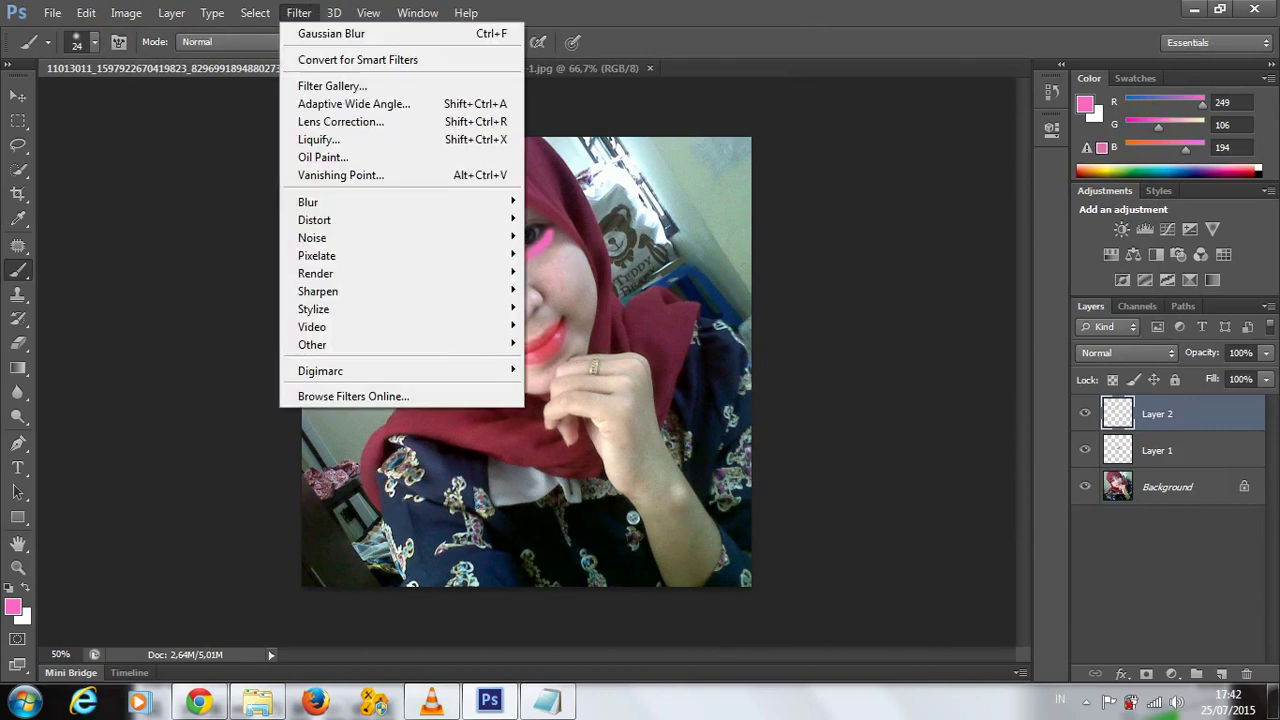
pyautogui.click(575, 334)
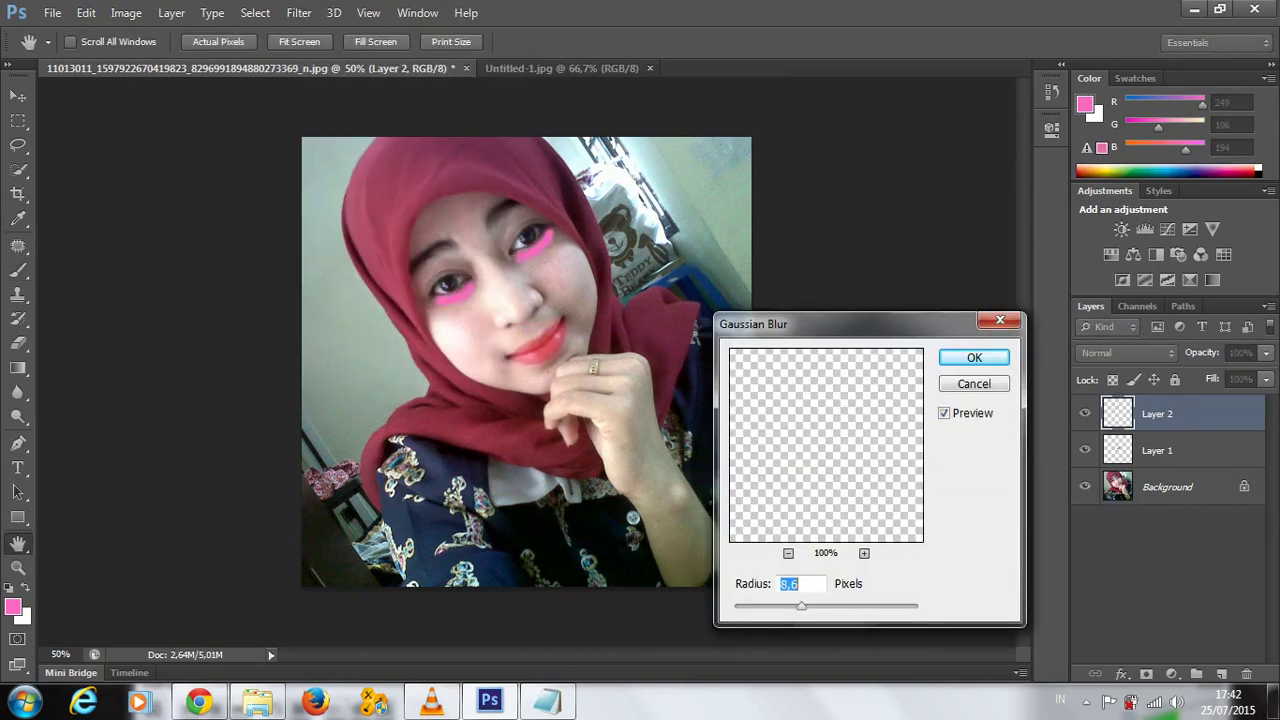
pyautogui.click(546, 236)
pyautogui.hotkey('shift', 'Up')
pyautogui.hotkey('shift', 'Up')
pyautogui.hotkey('shift', 'Up')
pyautogui.hotkey('shift', 'Down')
pyautogui.hotkey('shift', 'Down')
pyautogui.hotkey('shift', 'Down')
pyautogui.press('Down')
pyautogui.press('Down')
pyautogui.press('Down')
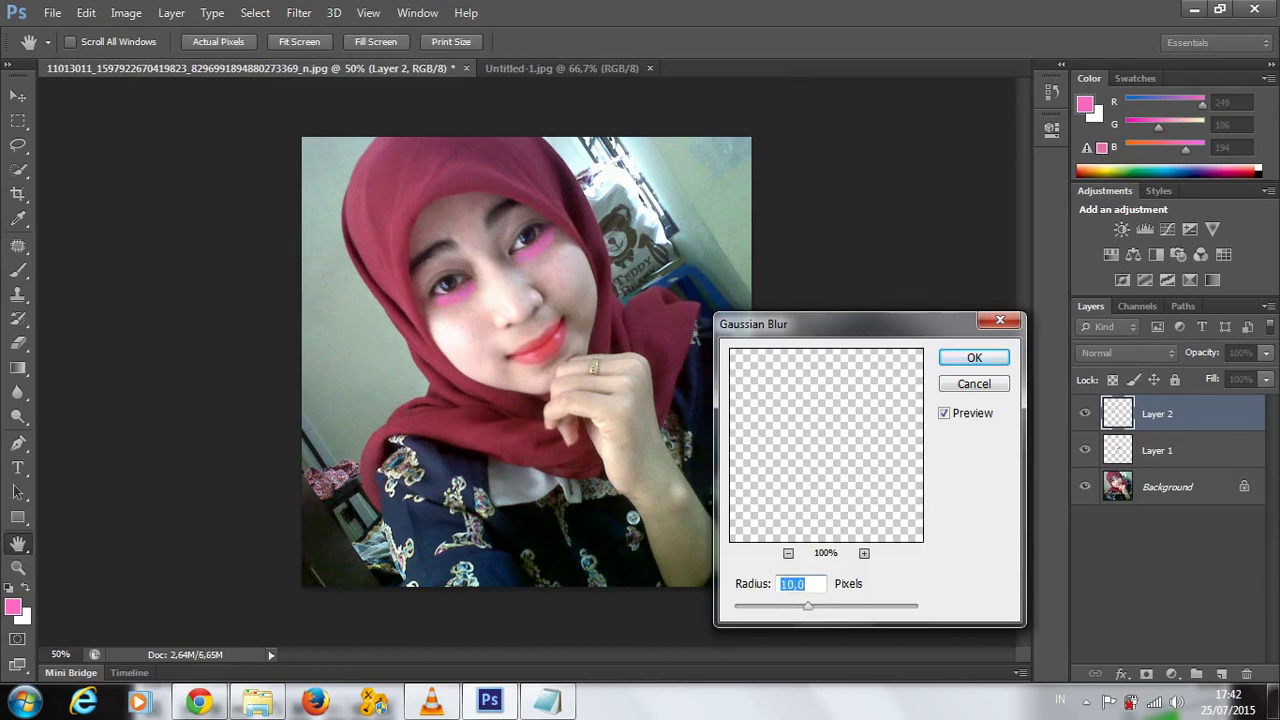
pyautogui.hotkey('shift', 'Up')
pyautogui.hotkey('shift', 'Up')
pyautogui.hotkey('shift', 'Up')
pyautogui.press('Up')
pyautogui.press('Up')
pyautogui.press('Return')
# - Set Layer 2 to Multiply and darken its midtones with a downward Curves bend
pyautogui.click(1127, 352)
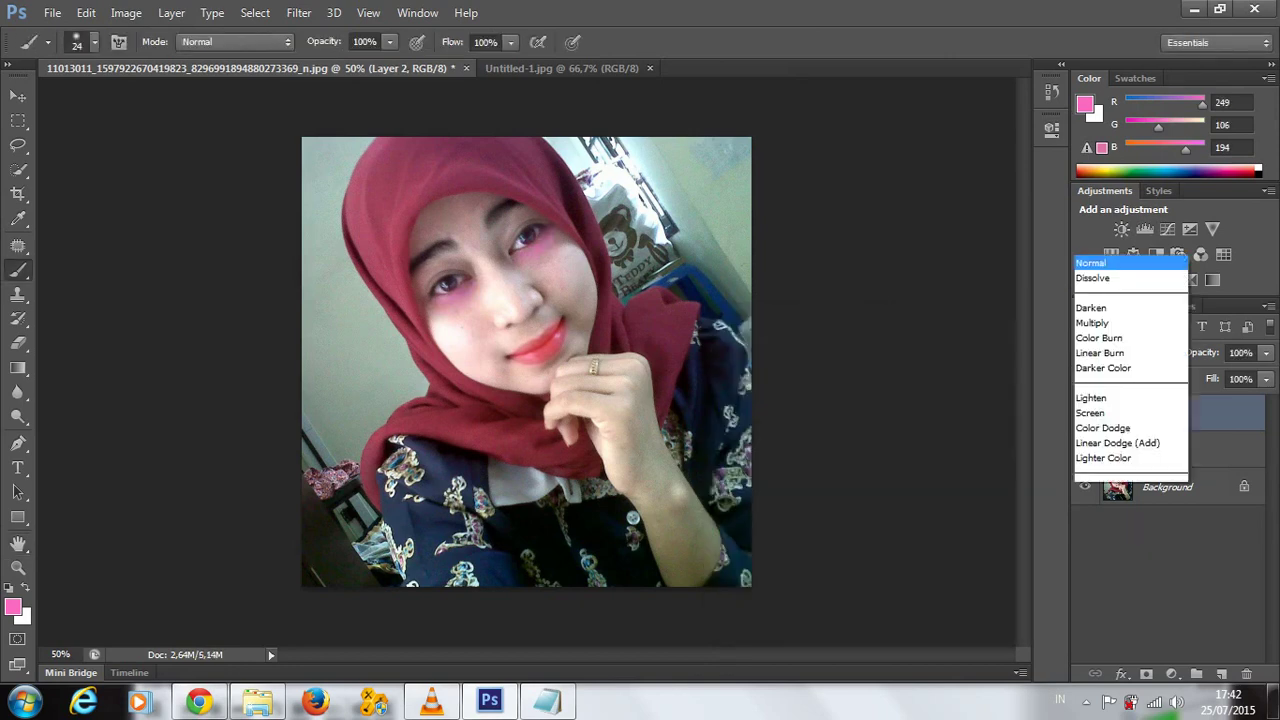
pyautogui.click(1092, 68)
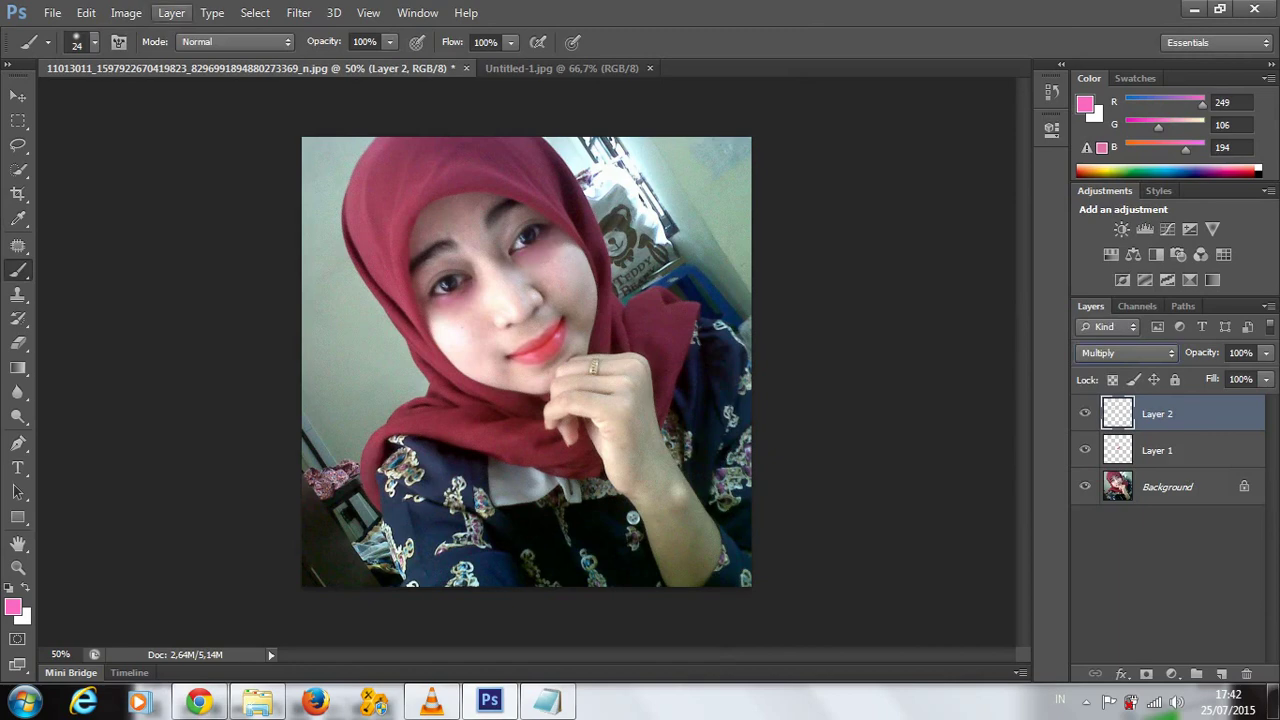
pyautogui.click(126, 13)
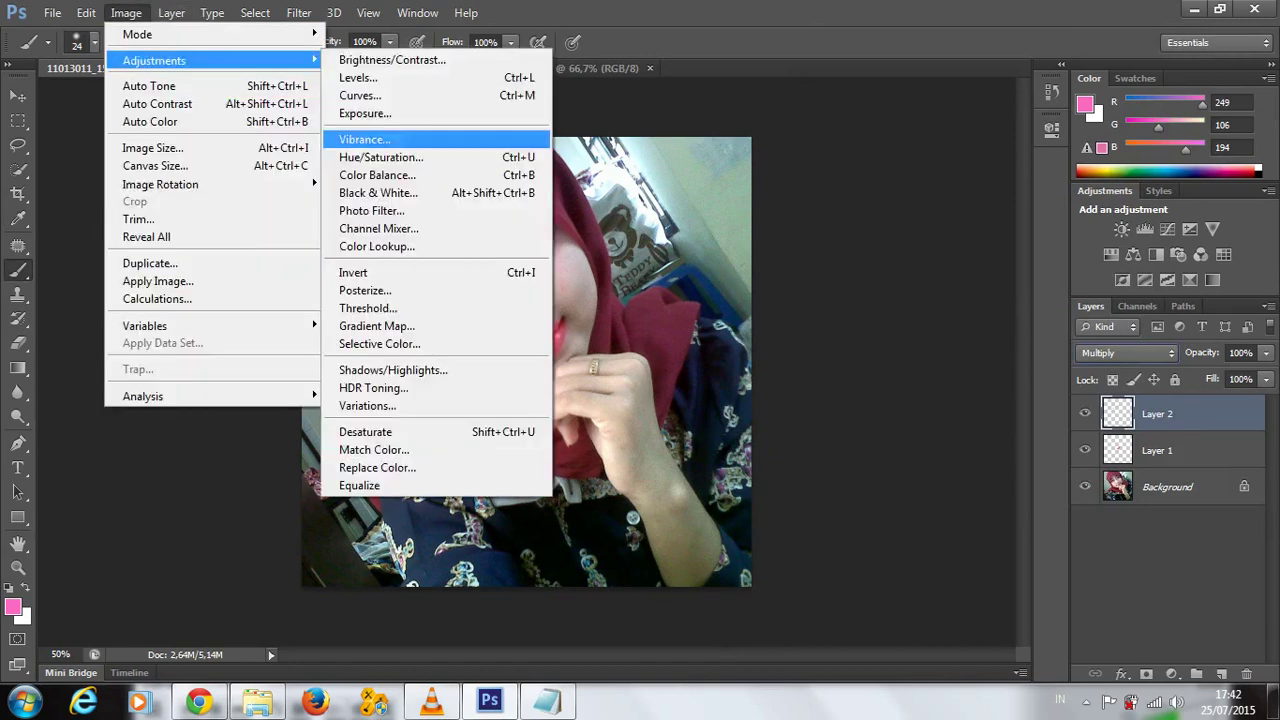
pyautogui.click(360, 95)
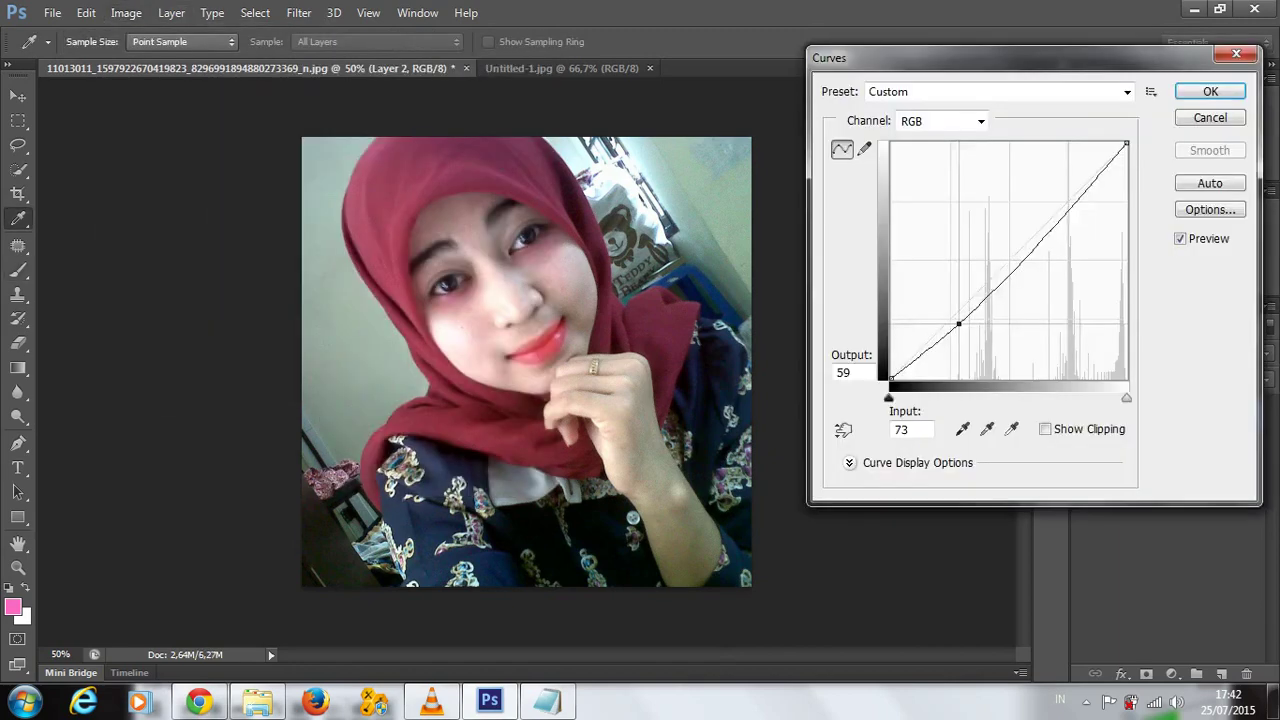
pyautogui.moveTo(958, 323)
pyautogui.mouseDown()
pyautogui.moveTo(945, 316)
pyautogui.moveTo(952, 350)
pyautogui.mouseUp()
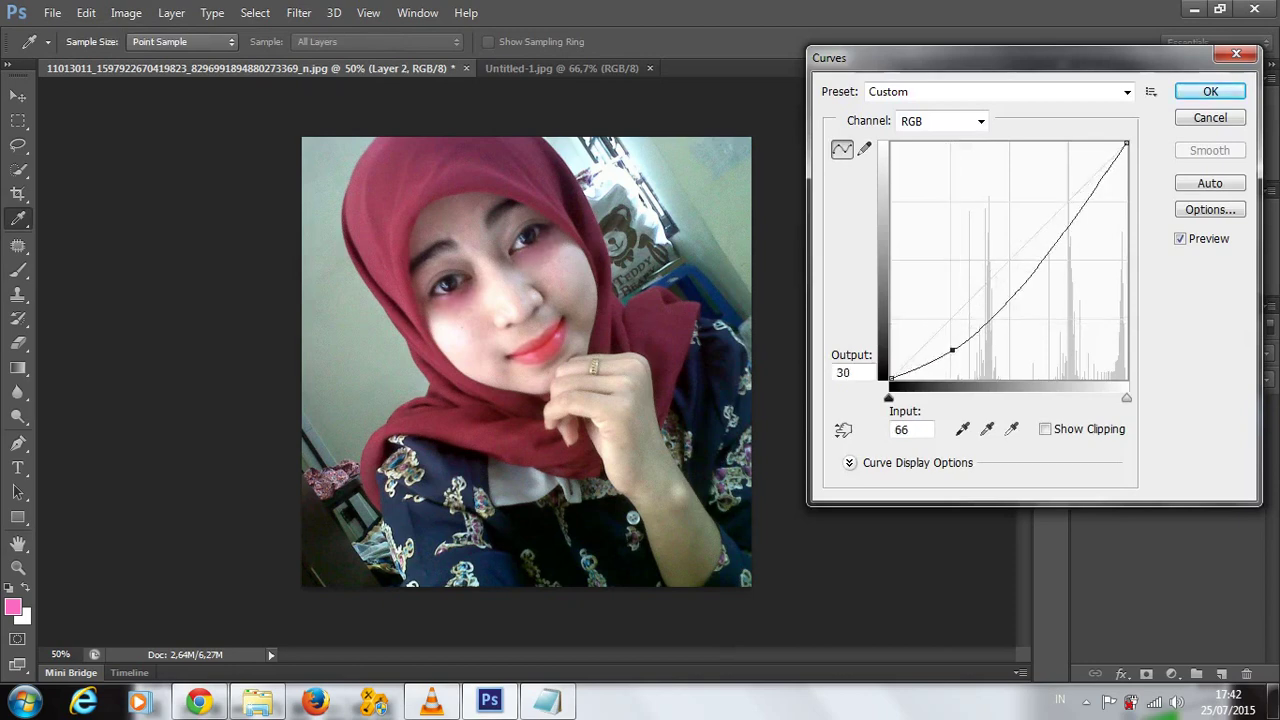
pyautogui.press('Return')
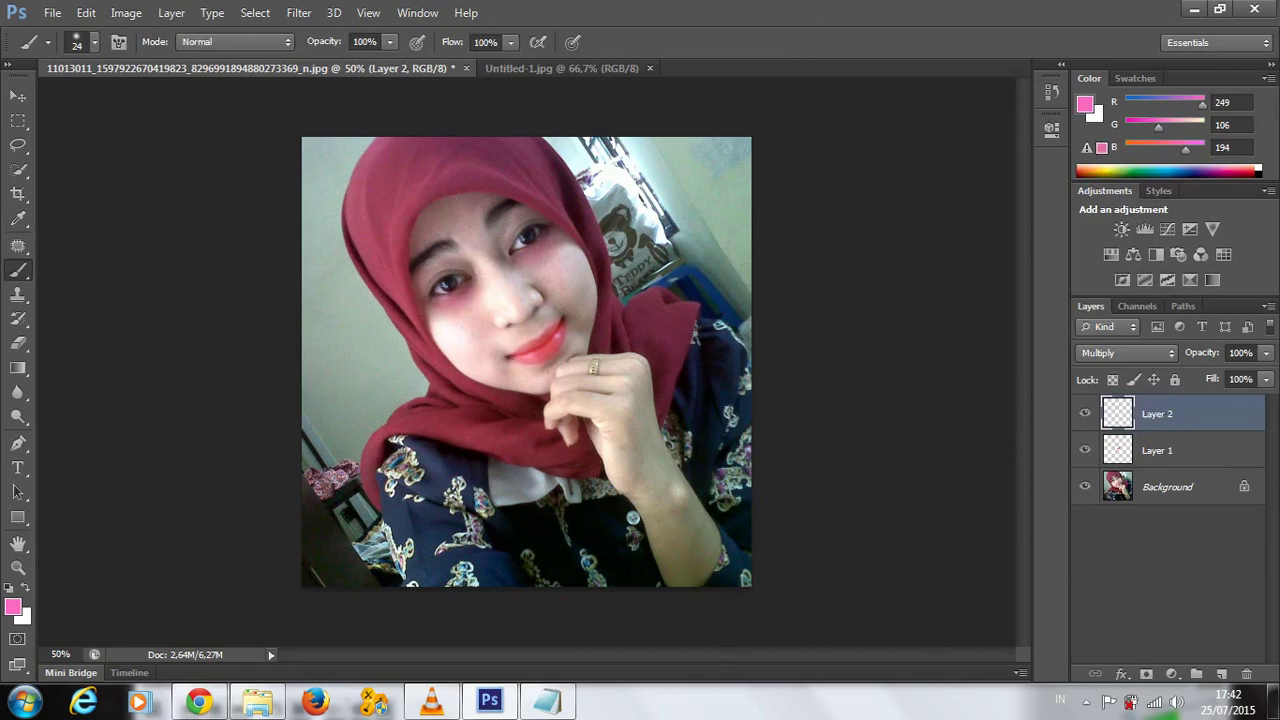
# - Tint the Layer 2 eyeshadow with Hue/Saturation at Hue +13, Saturation +25, Lightness +16
pyautogui.hotkey('alt', 'i')
pyautogui.press('Down')
pyautogui.press('Down')
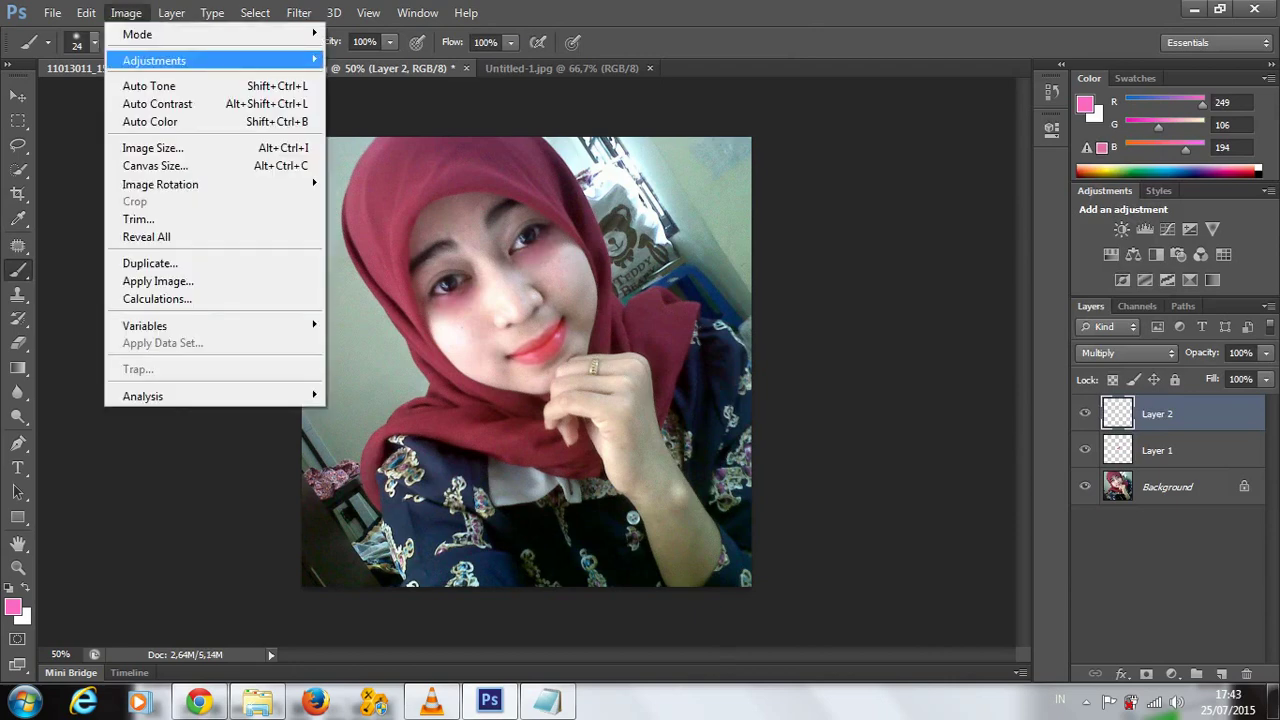
pyautogui.press('Right')
pyautogui.press('Down')
pyautogui.press('Down')
pyautogui.press('Down')
pyautogui.press('Return')
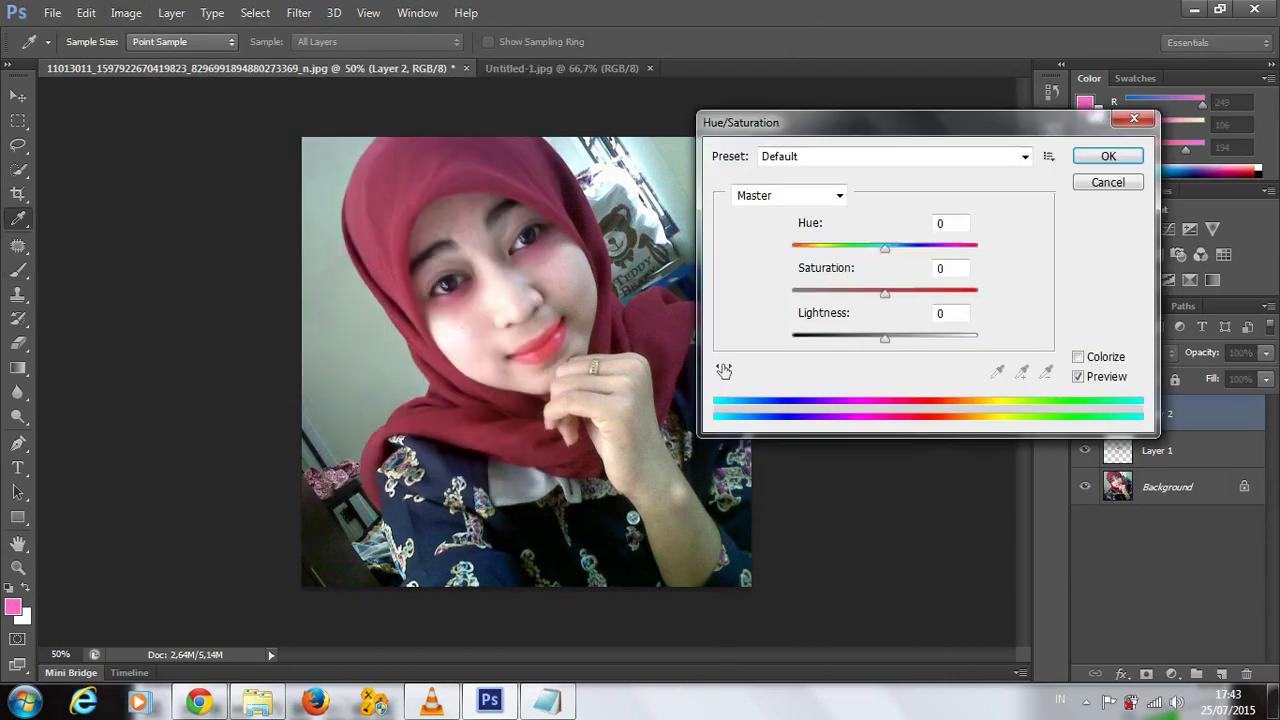
pyautogui.press('Up')
pyautogui.press('Up')
pyautogui.press('Up')
pyautogui.press('Tab')
pyautogui.press('Down')
pyautogui.press('Down')
pyautogui.press('Down')
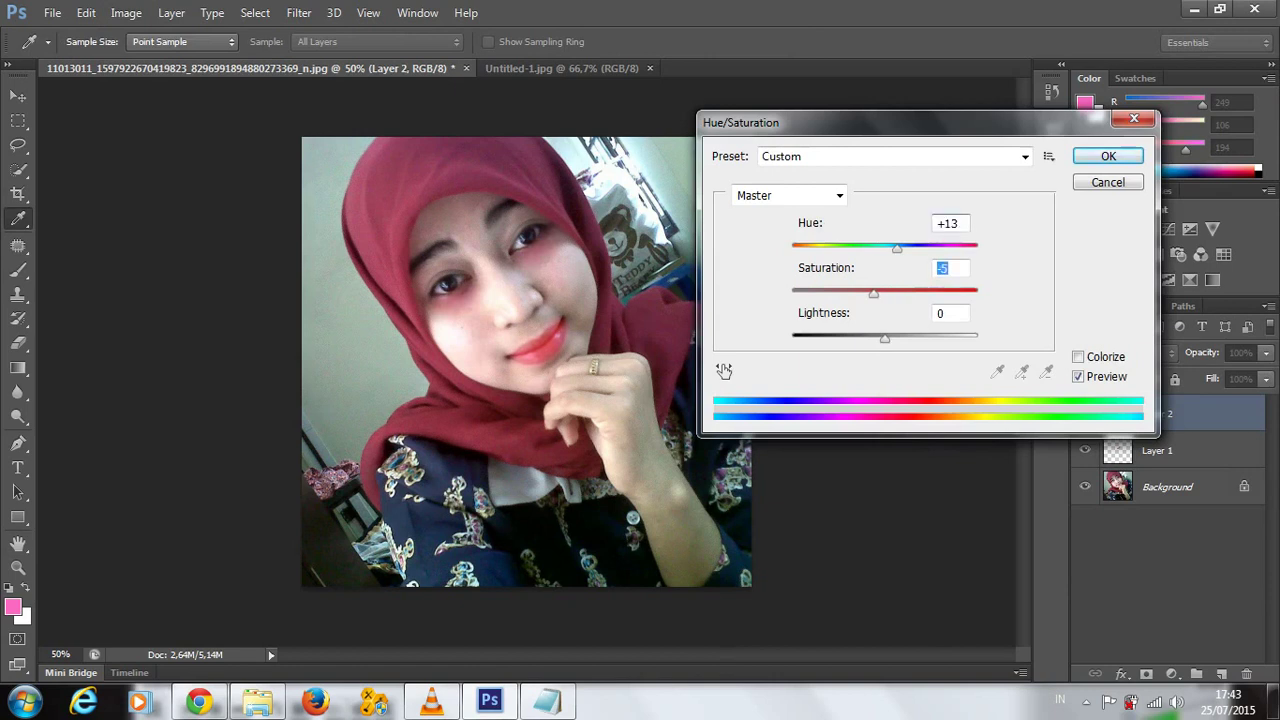
pyautogui.press('Up')
pyautogui.press('Up')
pyautogui.press('Up')
pyautogui.press('Up')
pyautogui.press('Up')
pyautogui.press('Up')
pyautogui.press('Tab')
pyautogui.press('Down')
pyautogui.press('Down')
pyautogui.press('Down')
pyautogui.press('Up')
pyautogui.press('Up')
pyautogui.press('Up')
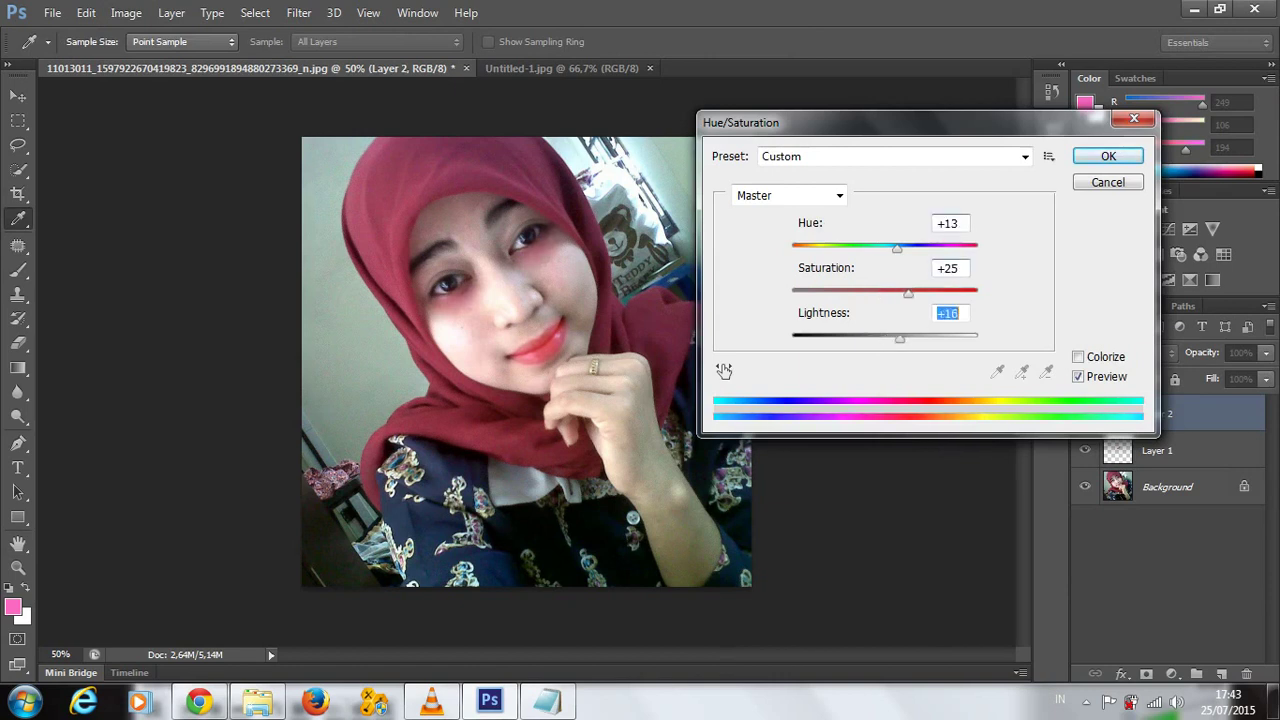
pyautogui.press('Up')
pyautogui.press('Up')
pyautogui.press('Up')
pyautogui.press('Return')
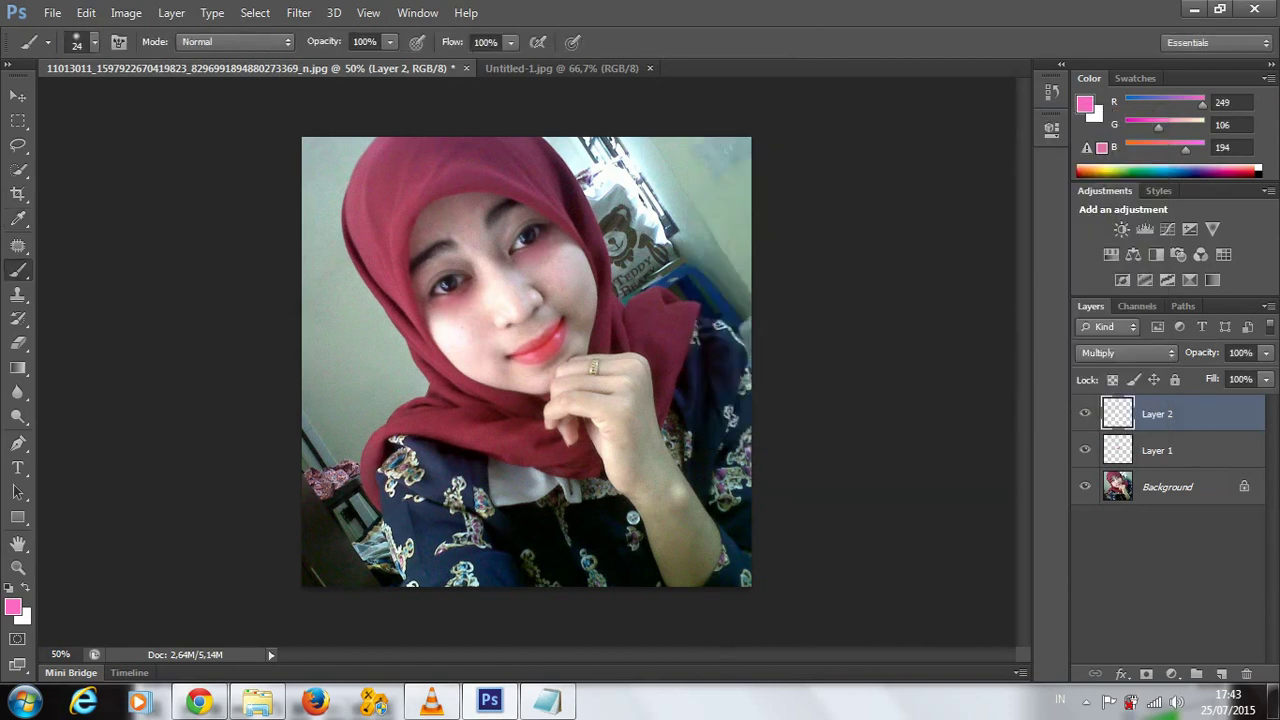
# - On the Background layer, apply Selective Color to Reds: Cyan -49, Magenta -49, Yellow -30, Black +57
pyautogui.click(1168, 487)
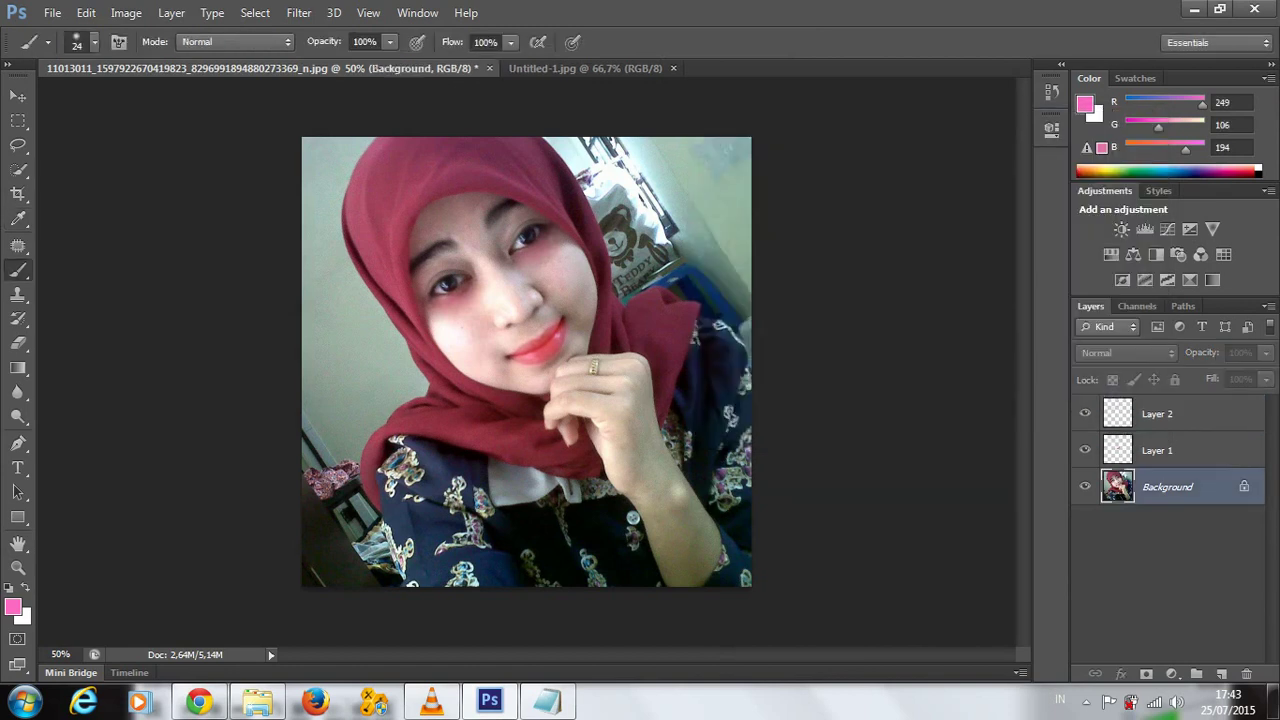
pyautogui.click(126, 12)
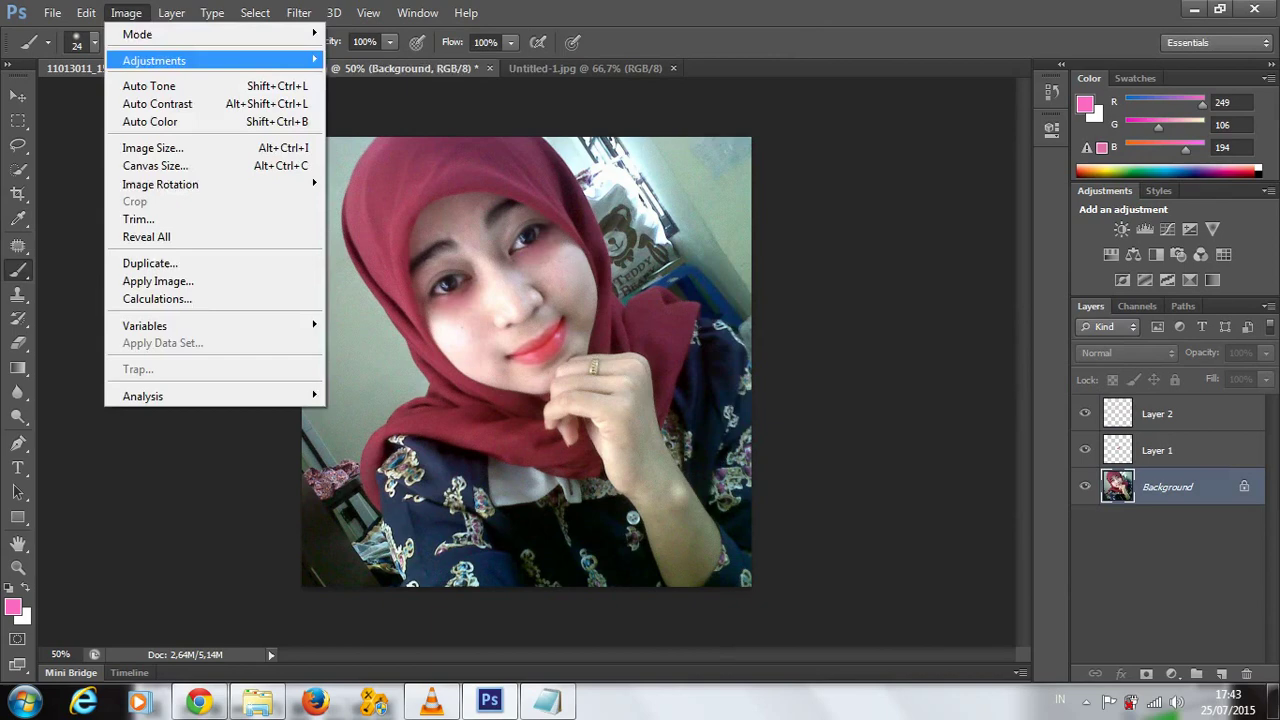
pyautogui.moveTo(154, 60)
pyautogui.click(379, 343)
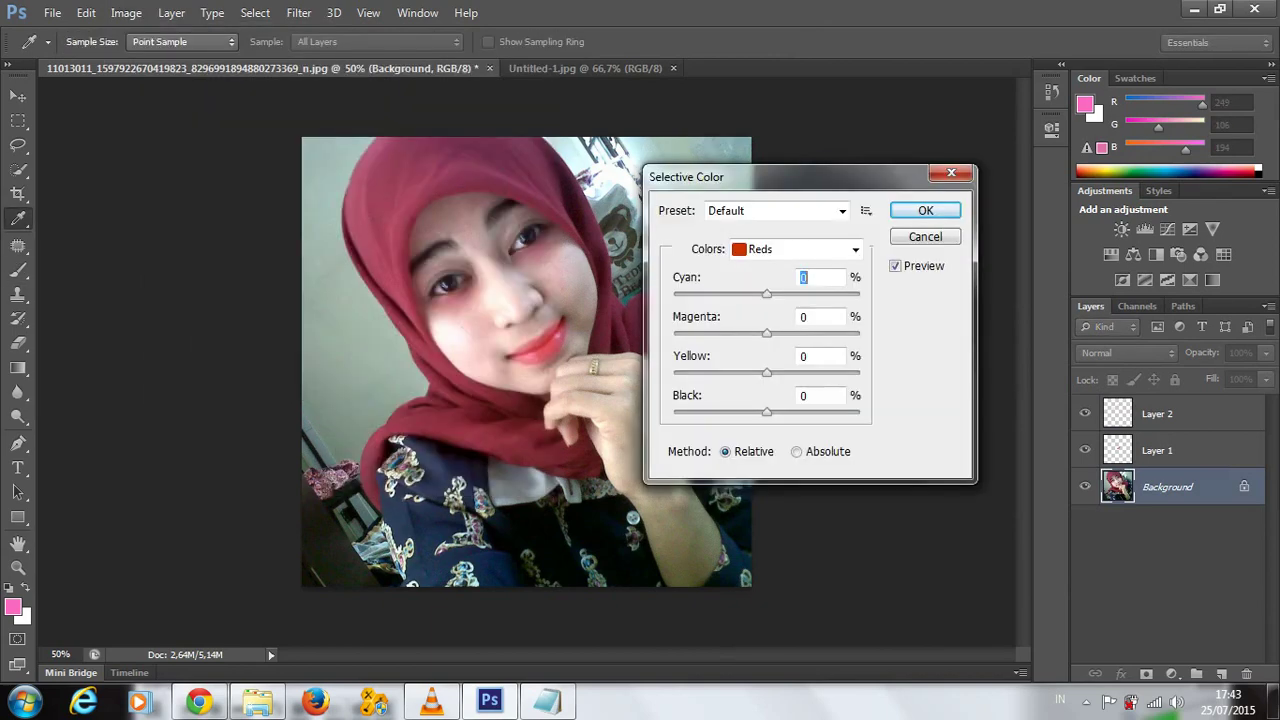
pyautogui.moveTo(766, 293)
pyautogui.mouseDown()
pyautogui.moveTo(822, 293)
pyautogui.moveTo(694, 293)
pyautogui.mouseUp()
pyautogui.moveTo(767, 332)
pyautogui.mouseDown()
pyautogui.moveTo(716, 332)
pyautogui.moveTo(737, 332)
pyautogui.moveTo(717, 372)
pyautogui.mouseUp()
pyautogui.moveTo(766, 411)
pyautogui.mouseDown()
pyautogui.moveTo(744, 411)
pyautogui.moveTo(819, 411)
pyautogui.mouseUp()
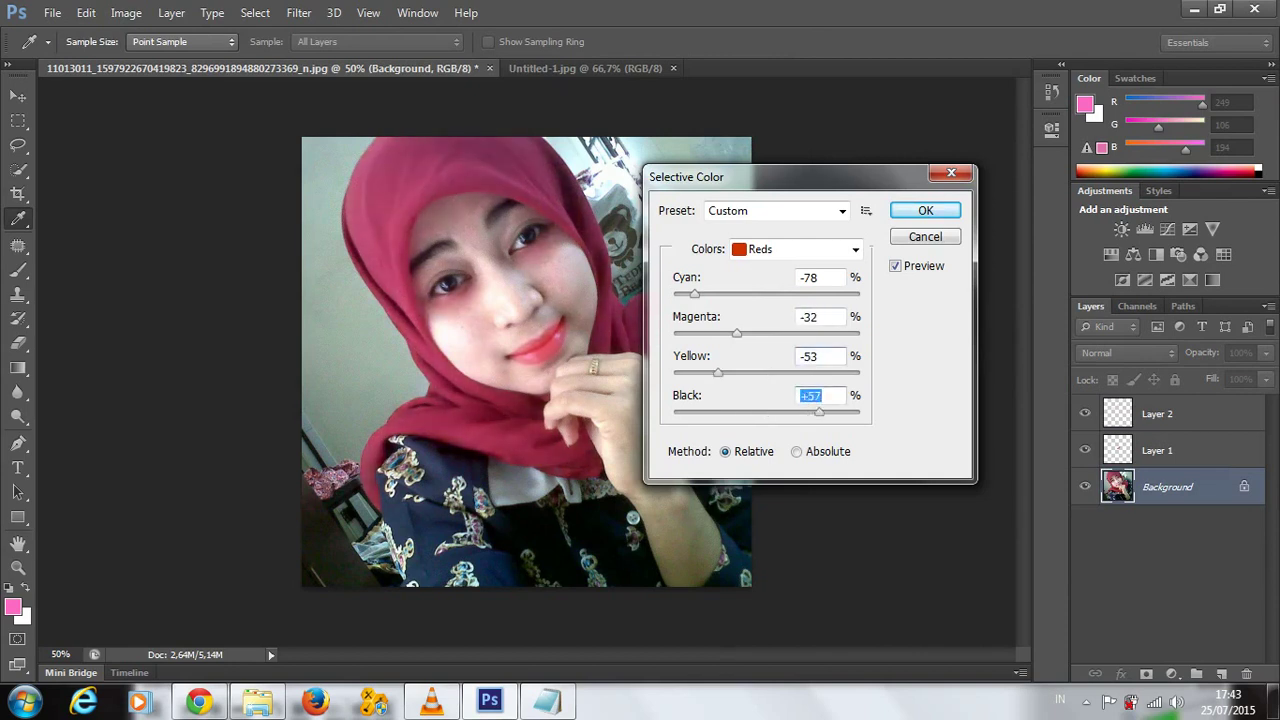
pyautogui.moveTo(717, 372)
pyautogui.mouseDown()
pyautogui.moveTo(738, 372)
pyautogui.moveTo(720, 293)
pyautogui.mouseUp()
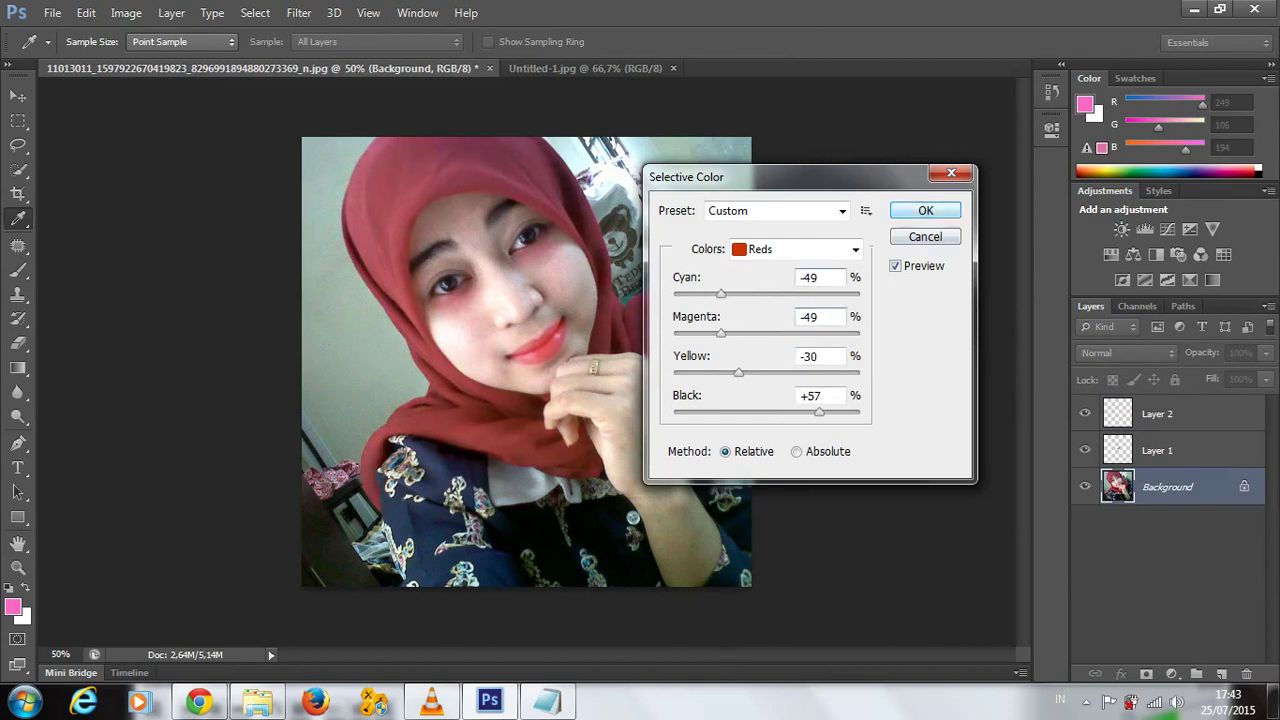
pyautogui.press('Return')
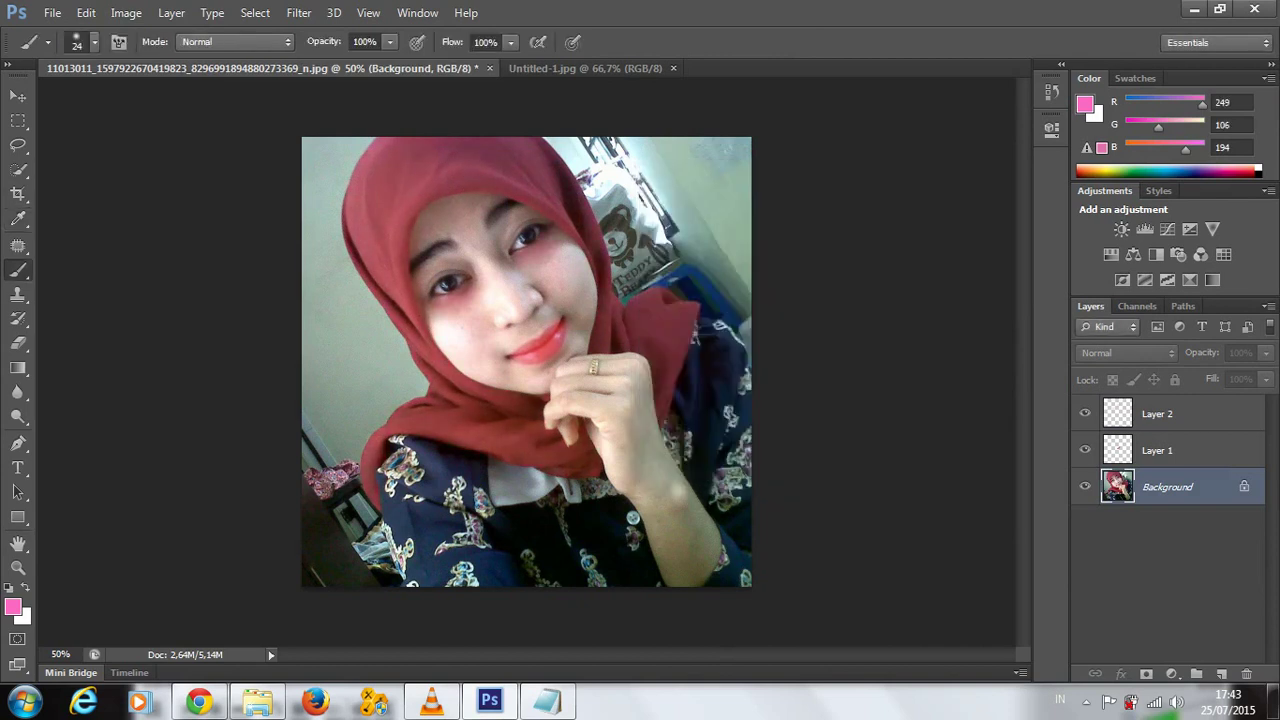
# - Apply Hue/Saturation to the Background at Hue -13, Saturation -8, Lightness -5
pyautogui.click(126, 12)
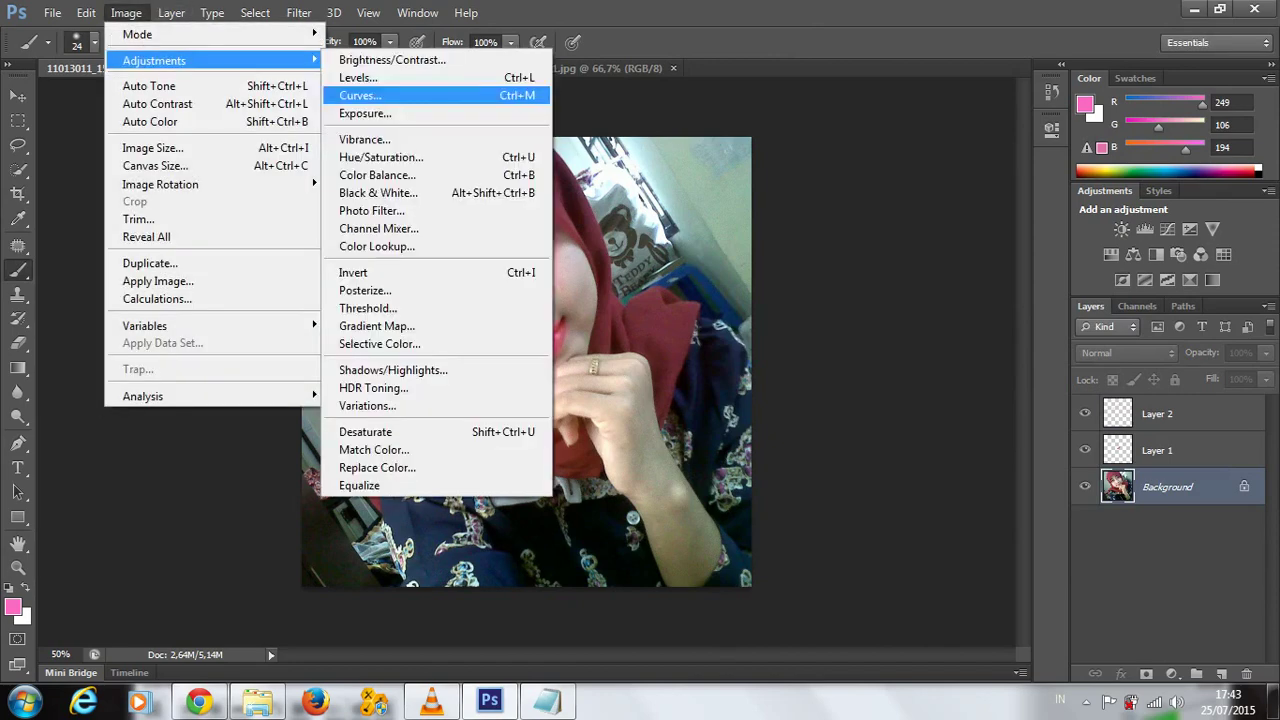
pyautogui.click(380, 157)
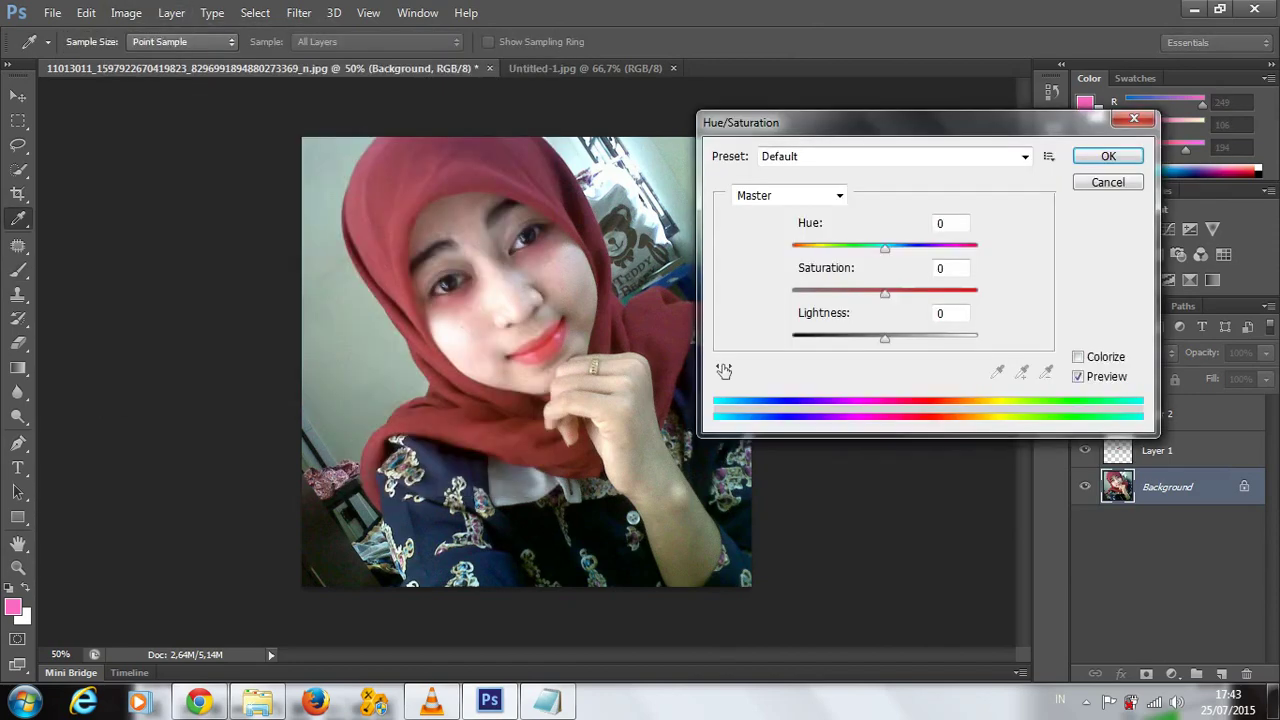
pyautogui.hotkey('shift', 'Up')
pyautogui.hotkey('shift', 'Down')
pyautogui.hotkey('shift', 'Down')
pyautogui.press('Down')
pyautogui.press('Down')
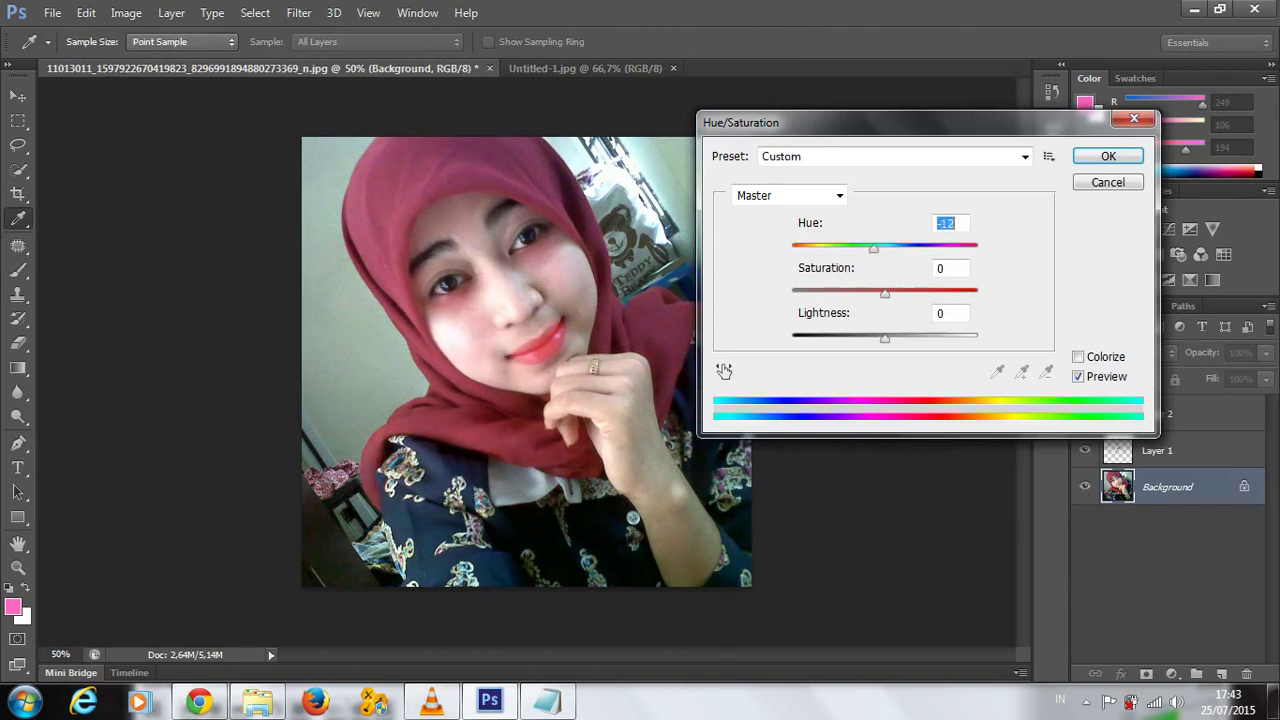
pyautogui.press('Down')
pyautogui.press('Tab')
pyautogui.hotkey('shift', 'Up')
pyautogui.press('Down')
pyautogui.hotkey('shift', 'Down')
pyautogui.hotkey('shift', 'Down')
pyautogui.press('Up')
pyautogui.press('Up')
pyautogui.press('Up')
pyautogui.press('Tab')
pyautogui.hotkey('shift', 'Up')
pyautogui.press('Up')
pyautogui.press('Up')
pyautogui.press('Up')
pyautogui.hotkey('shift', 'Down')
pyautogui.hotkey('shift', 'Down')
pyautogui.press('Down')
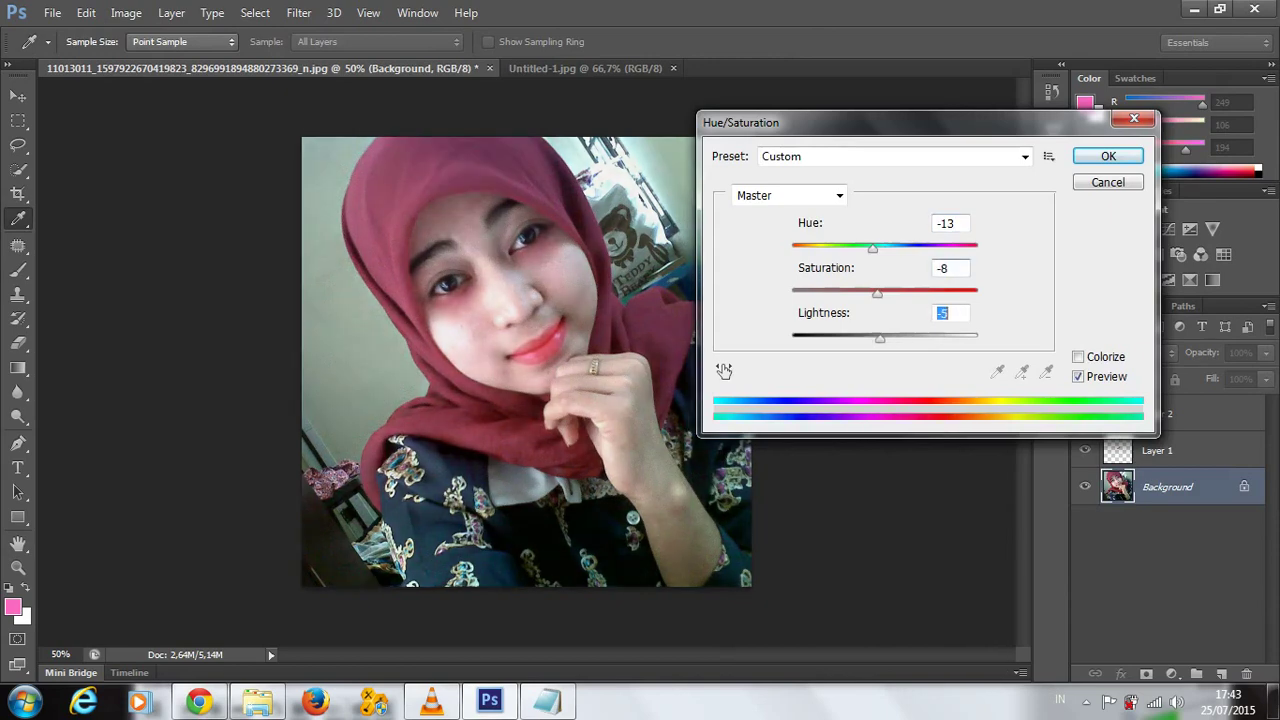
pyautogui.press('Return')
pyautogui.press('b')
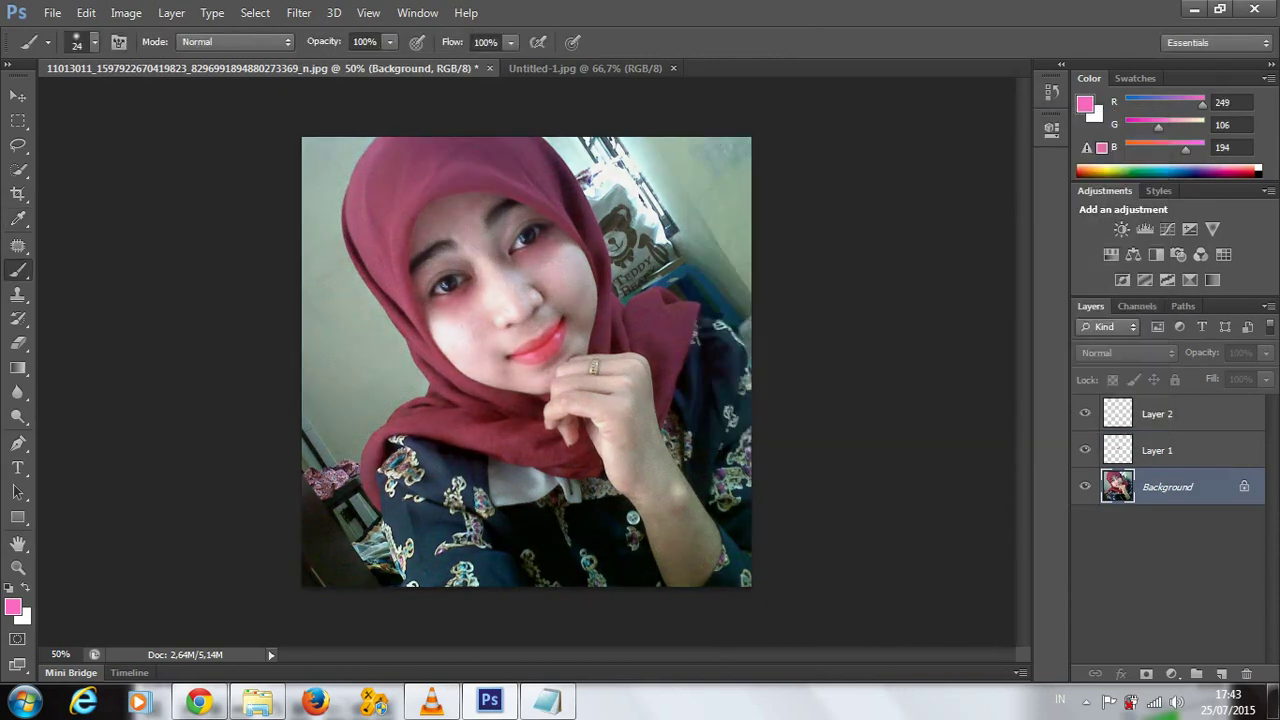
# - Select the Background layer
pyautogui.click(1157, 413)
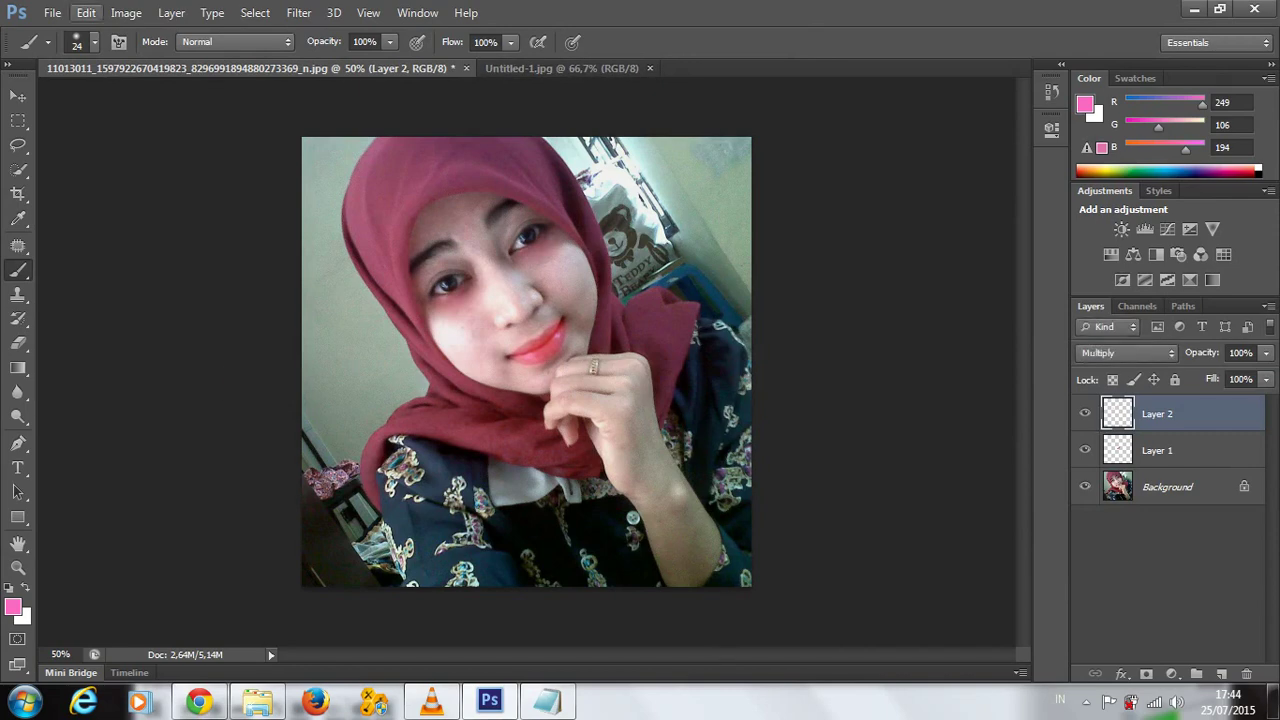
pyautogui.click(52, 12)
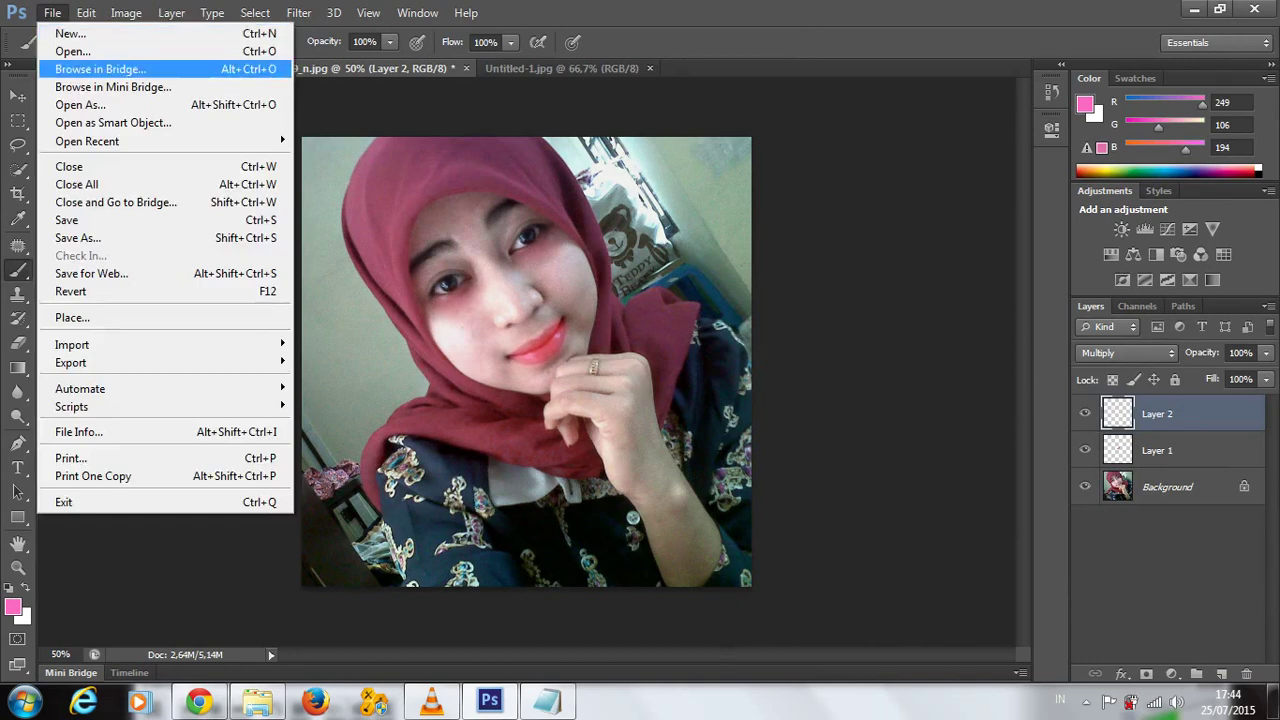
pyautogui.click(1168, 486)
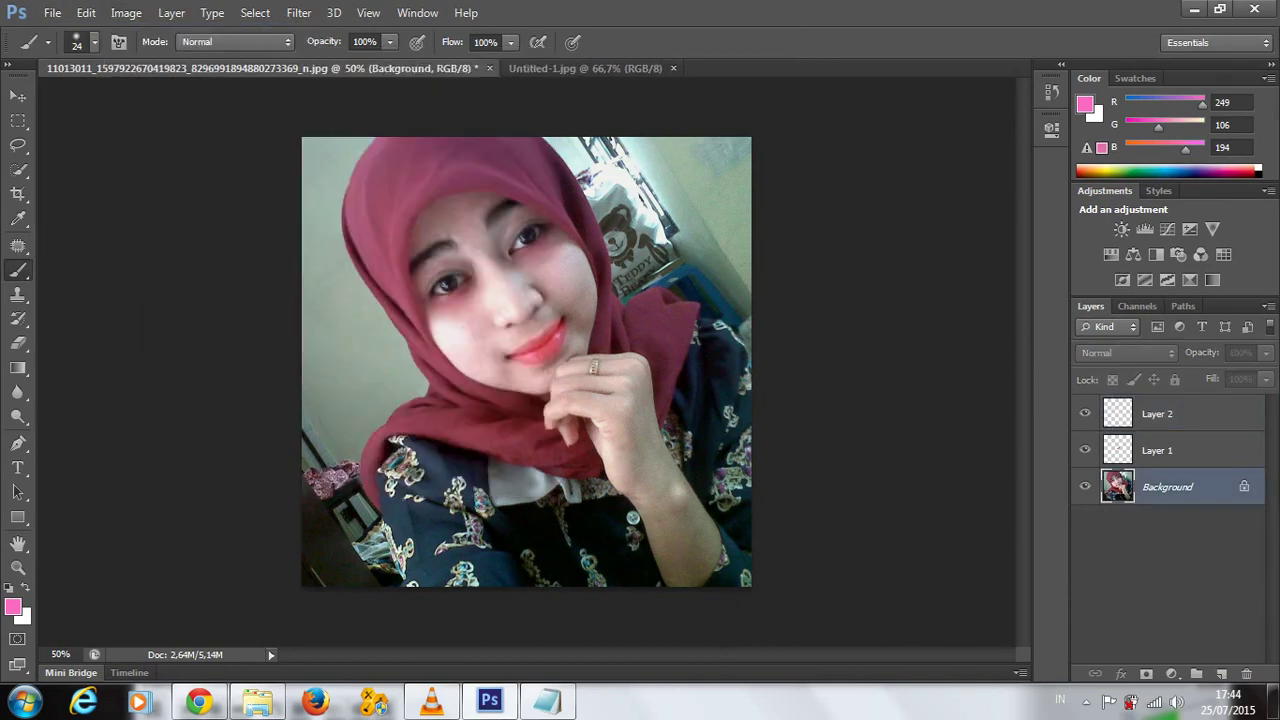
# - Apply Selective Color to Reds: Cyan -22, Magenta +13, Yellow +43, Black -35
pyautogui.click(126, 13)
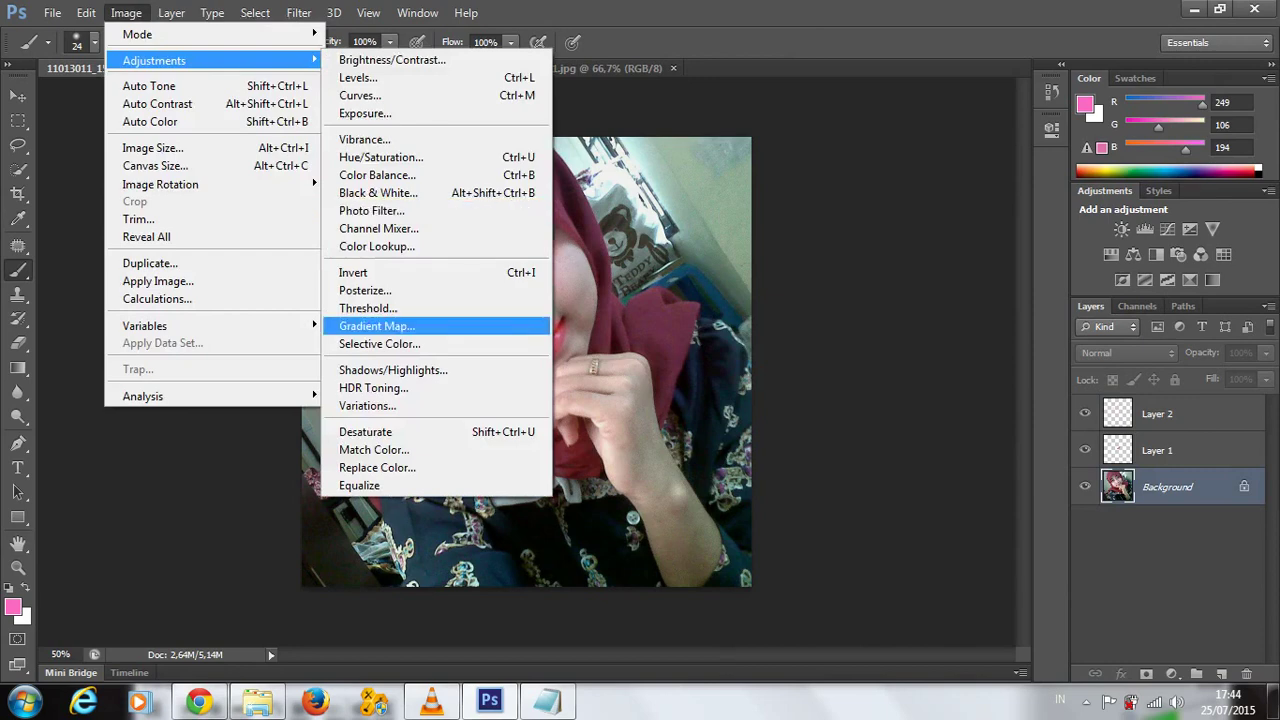
pyautogui.click(379, 344)
pyautogui.moveTo(808, 293)
pyautogui.mouseDown()
pyautogui.moveTo(680, 293)
pyautogui.moveTo(746, 293)
pyautogui.mouseUp()
pyautogui.moveTo(766, 332); pyautogui.dragTo(826, 332)
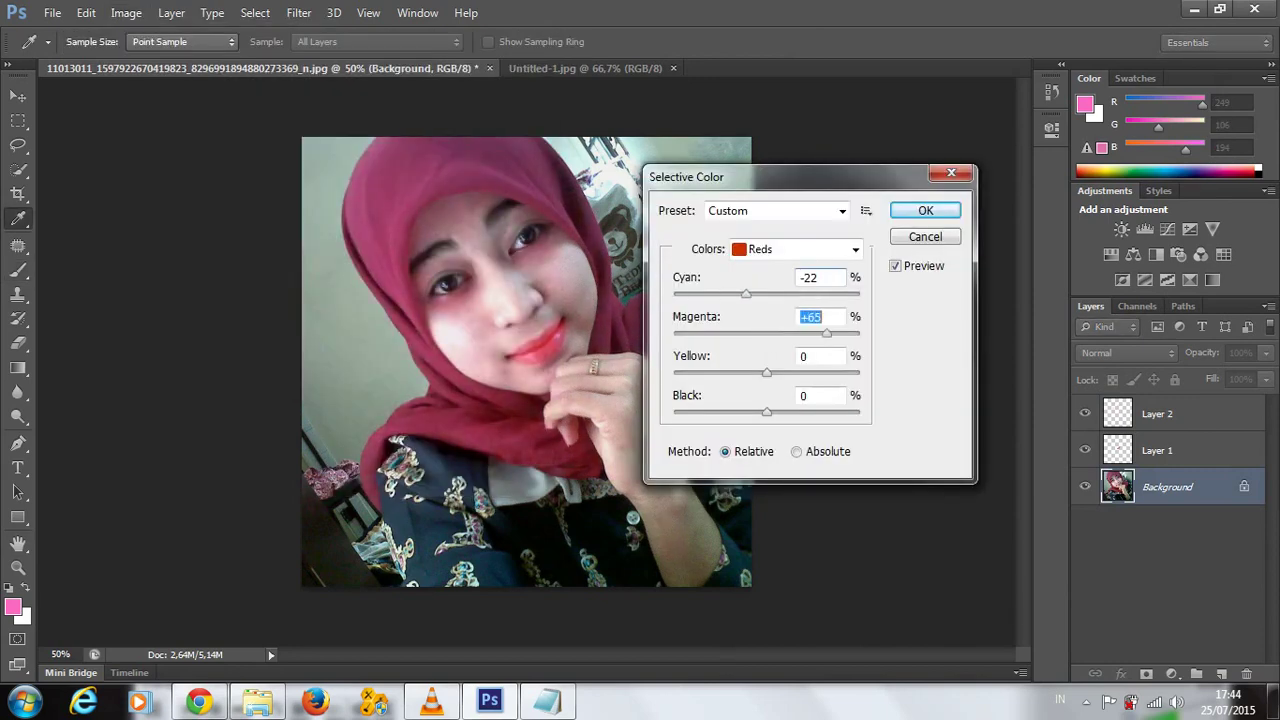
pyautogui.press('Down')
pyautogui.press('Down')
pyautogui.moveTo(766, 372)
pyautogui.mouseDown()
pyautogui.moveTo(714, 372)
pyautogui.moveTo(807, 372)
pyautogui.mouseUp()
pyautogui.moveTo(766, 411); pyautogui.dragTo(734, 411)
pyautogui.moveTo(824, 333); pyautogui.dragTo(779, 333)
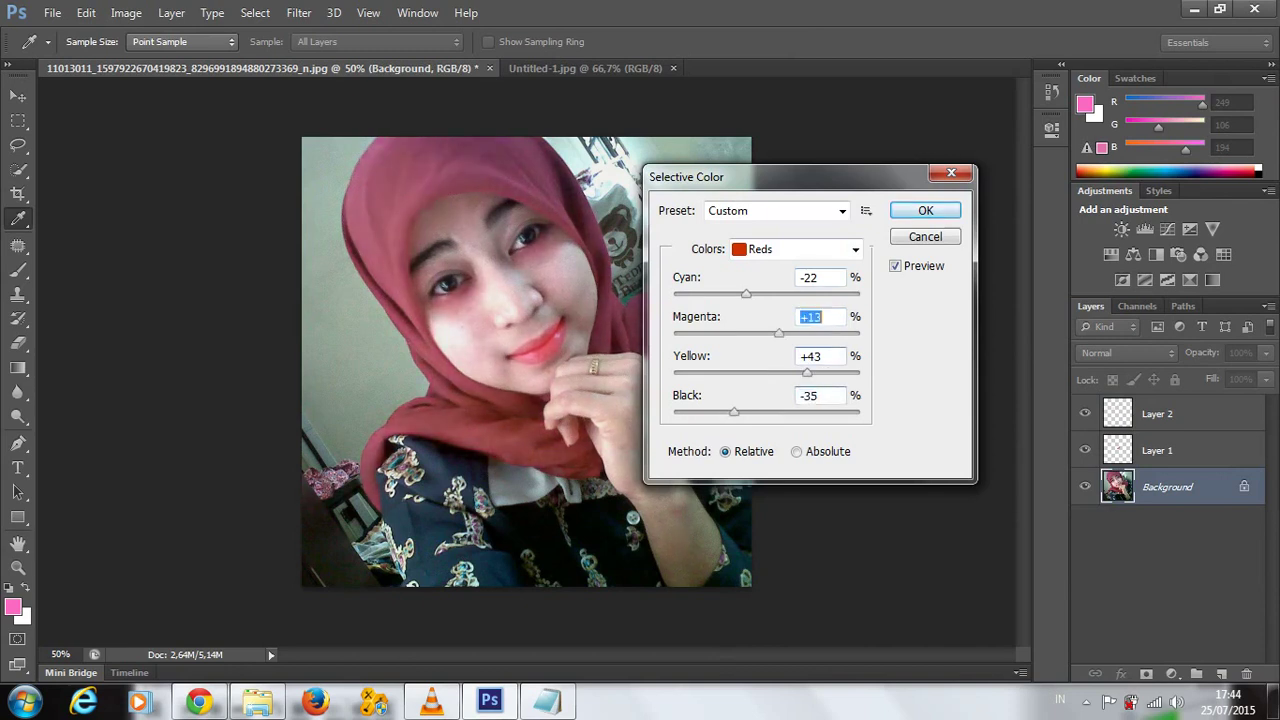
pyautogui.press('Return')
pyautogui.press('b')
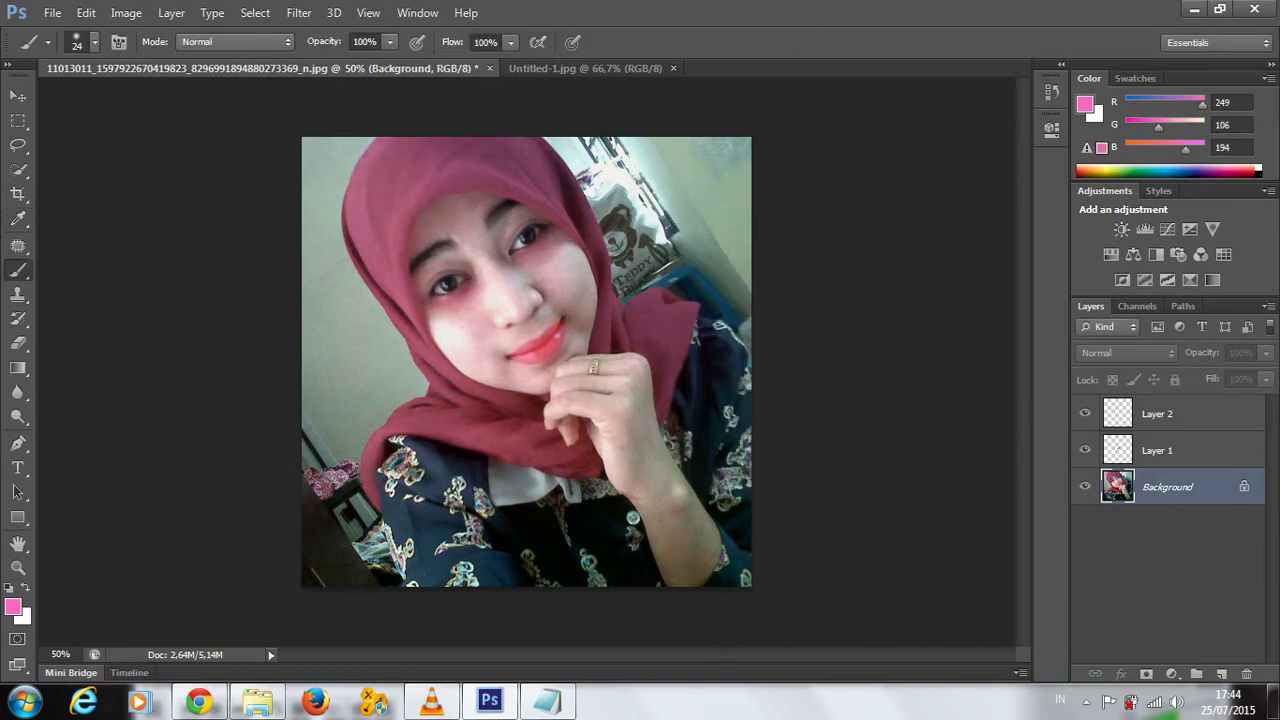
# - Merge Layer 2 down, duplicate the merged photo, and hide the original Background
pyautogui.click(1157, 413)
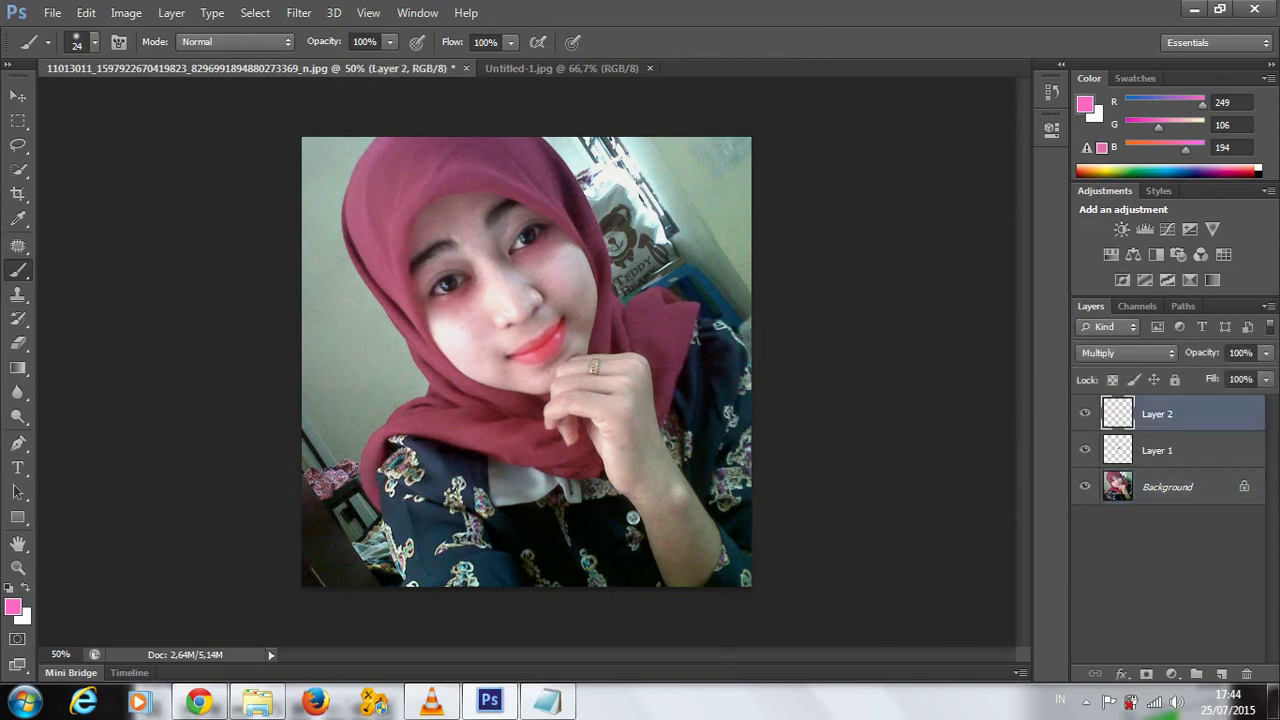
pyautogui.hotkey('ctrl', 'e')
pyautogui.hotkey('ctrl', 'e')
pyautogui.moveTo(1167, 413)
pyautogui.mouseDown()
pyautogui.moveTo(1167, 664)
pyautogui.moveTo(1221, 674)
pyautogui.mouseUp()
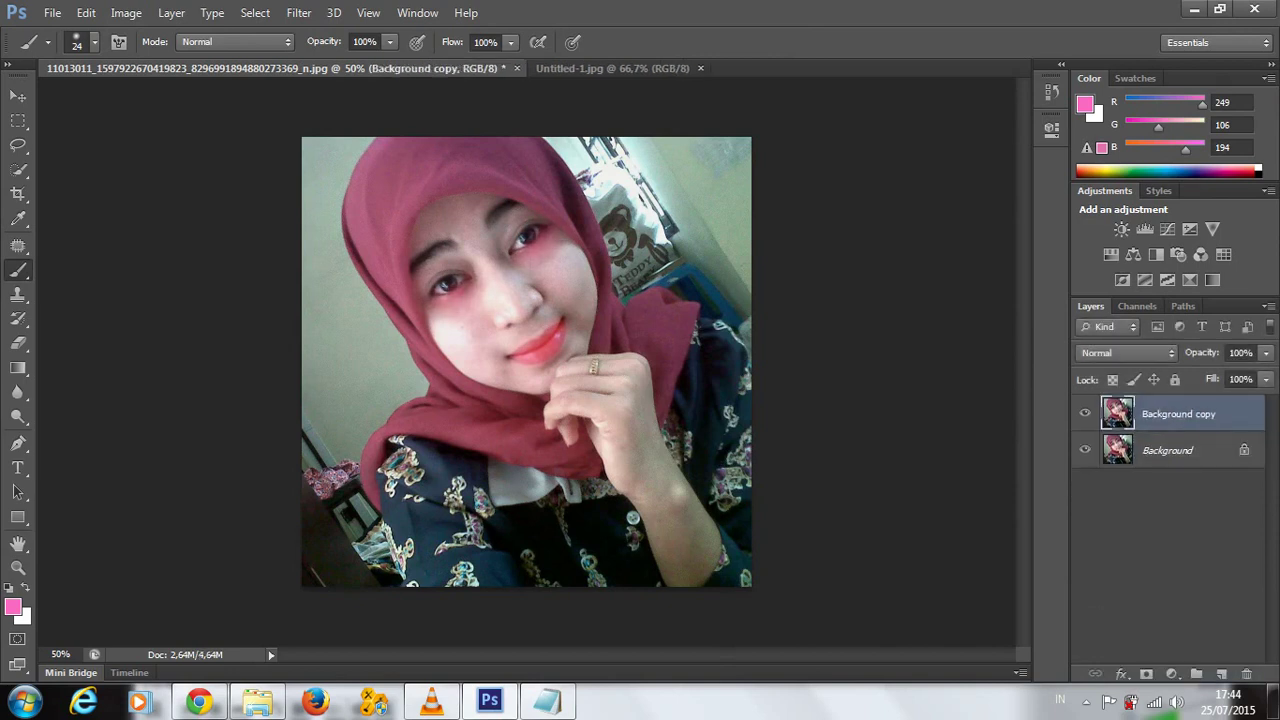
pyautogui.click(1085, 450)
# - Switch to the Eraser with a 25 px brush size
pyautogui.click(18, 343)
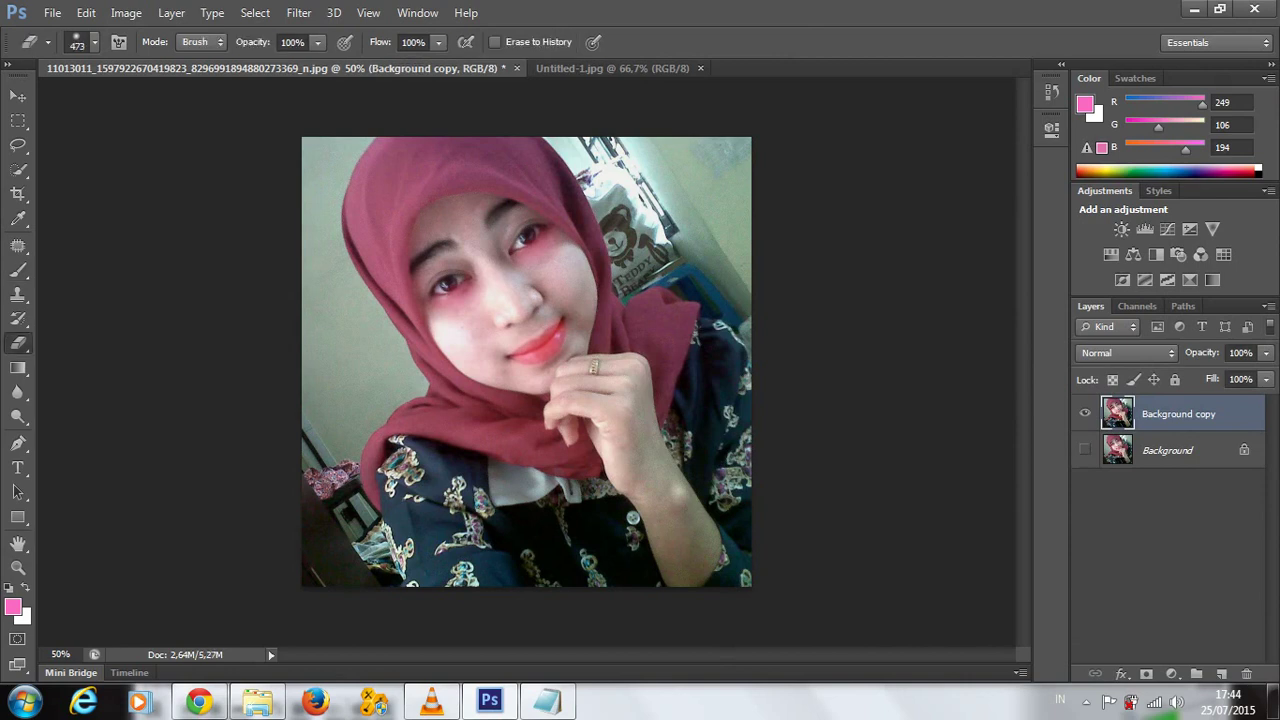
pyautogui.rightClick(520, 293)
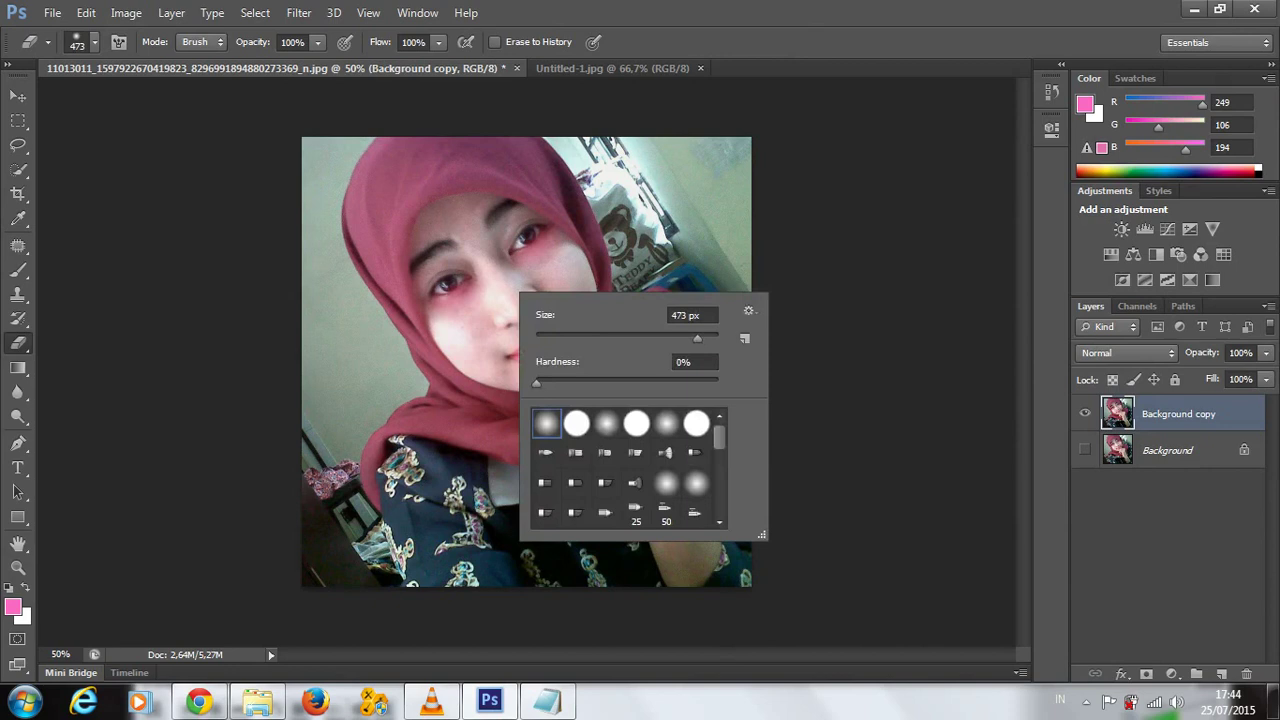
pyautogui.write('50')
pyautogui.press('Return')
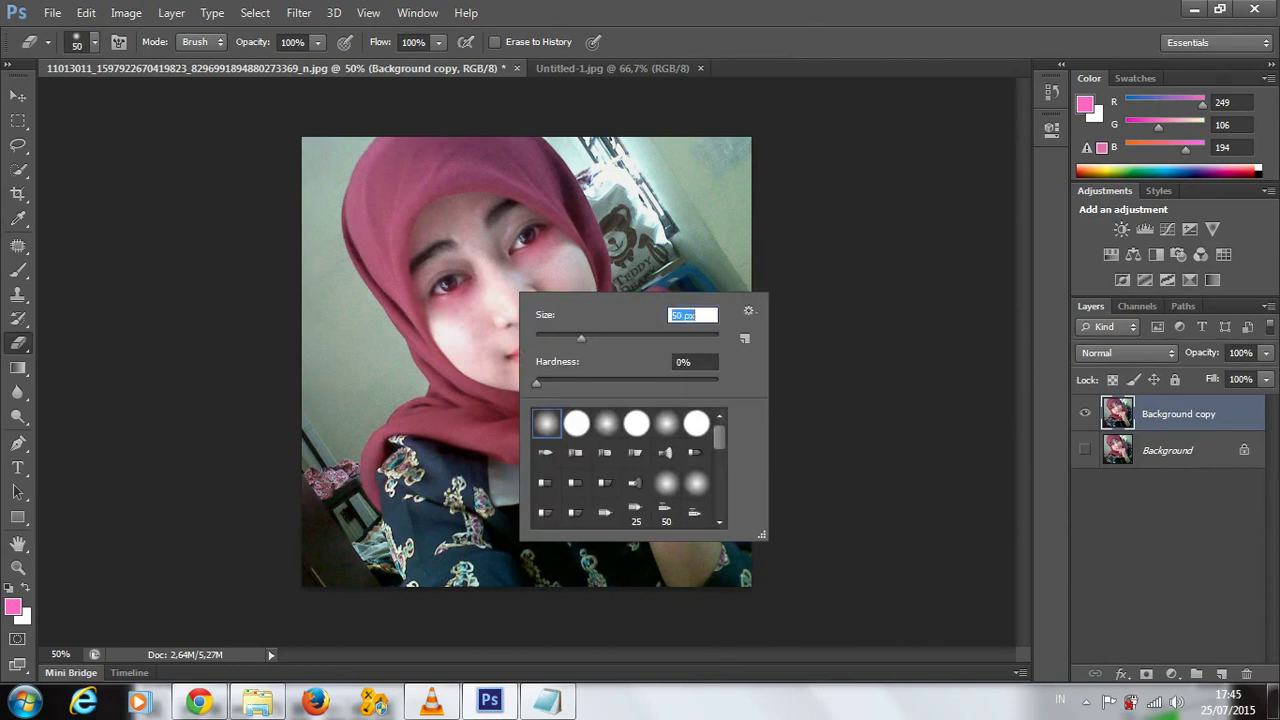
pyautogui.write('25')
pyautogui.press('Return')
# - Erase both eyebrows, the left eye, the lips and an arc across the forehead
pyautogui.click(444, 246)
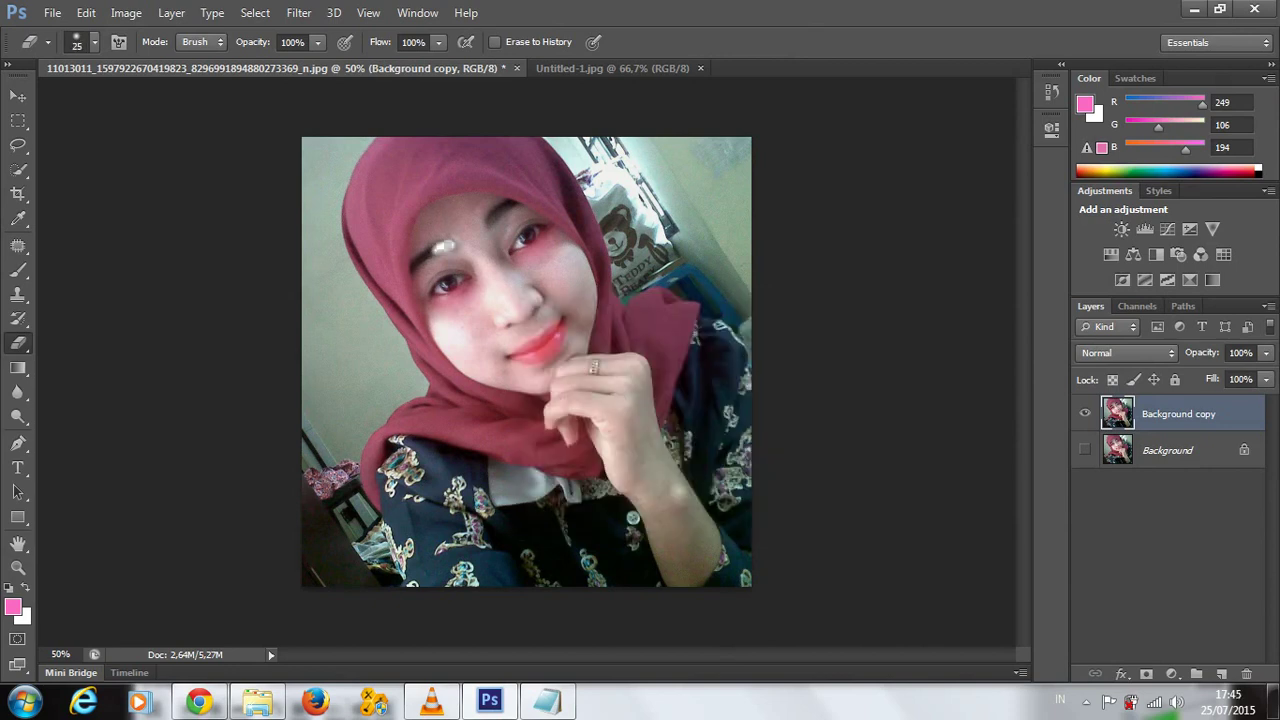
pyautogui.moveTo(444, 246); pyautogui.dragTo(414, 263)
pyautogui.click(493, 217)
pyautogui.moveTo(494, 216)
pyautogui.mouseDown()
pyautogui.moveTo(516, 204)
pyautogui.moveTo(545, 228)
pyautogui.moveTo(522, 245)
pyautogui.mouseUp()
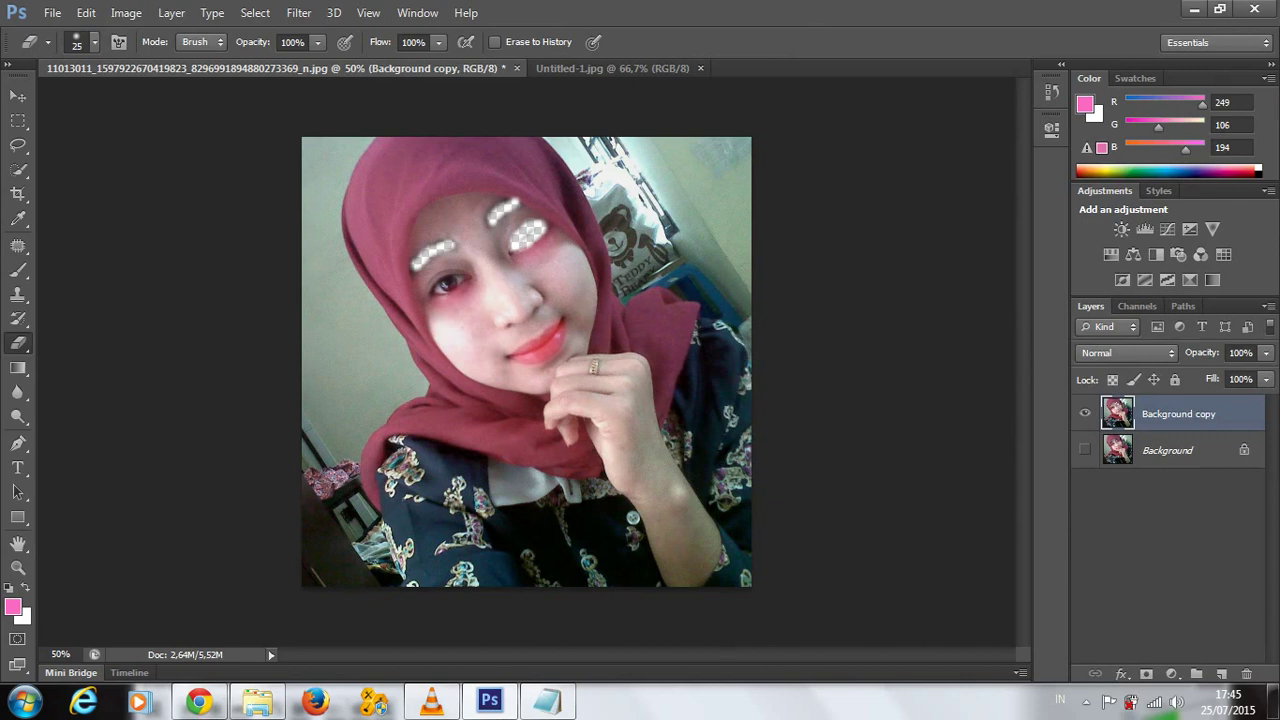
pyautogui.moveTo(440, 283); pyautogui.dragTo(466, 280)
pyautogui.click(561, 324)
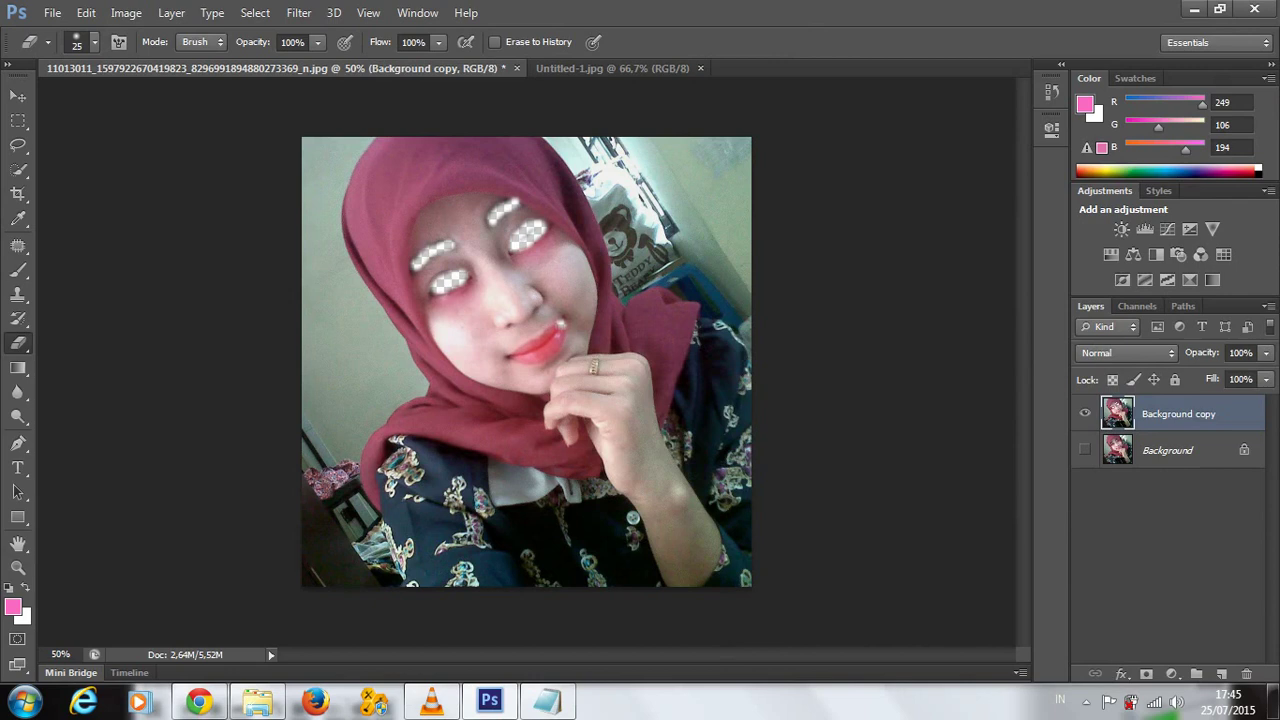
pyautogui.moveTo(560, 325)
pyautogui.mouseDown()
pyautogui.moveTo(512, 358)
pyautogui.moveTo(562, 336)
pyautogui.mouseUp()
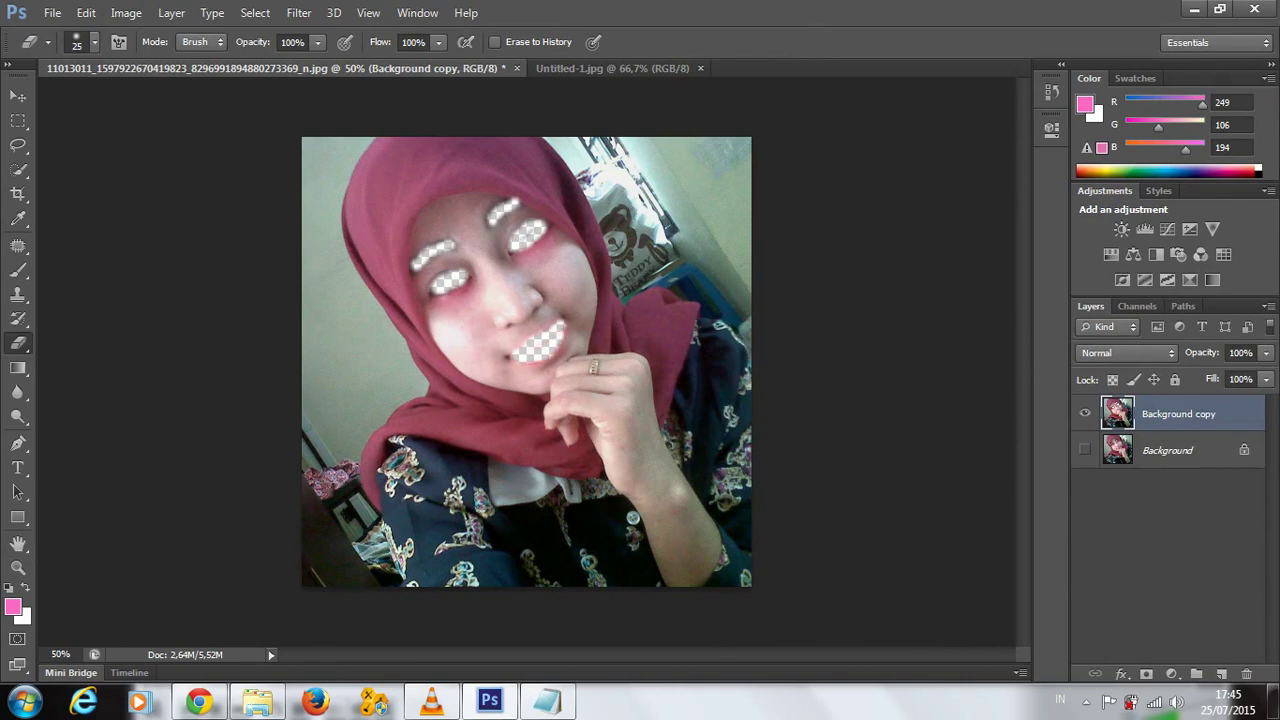
pyautogui.moveTo(428, 190)
pyautogui.mouseDown()
pyautogui.moveTo(488, 182)
pyautogui.moveTo(405, 302)
pyautogui.moveTo(437, 360)
pyautogui.moveTo(470, 388)
pyautogui.moveTo(543, 413)
pyautogui.moveTo(650, 499)
pyautogui.moveTo(663, 421)
pyautogui.moveTo(650, 347)
pyautogui.moveTo(603, 292)
pyautogui.moveTo(584, 228)
pyautogui.moveTo(514, 188)
pyautogui.moveTo(615, 285)
pyautogui.moveTo(670, 390)
pyautogui.moveTo(650, 515)
pyautogui.moveTo(595, 505)
pyautogui.moveTo(512, 425)
pyautogui.moveTo(448, 395)
pyautogui.moveTo(386, 212)
pyautogui.moveTo(505, 158)
pyautogui.moveTo(546, 182)
pyautogui.mouseUp()
# - Enlarge the eraser and erase the remaining areas around the face
pyautogui.rightClick(590, 213)
pyautogui.rightClick(550, 184)
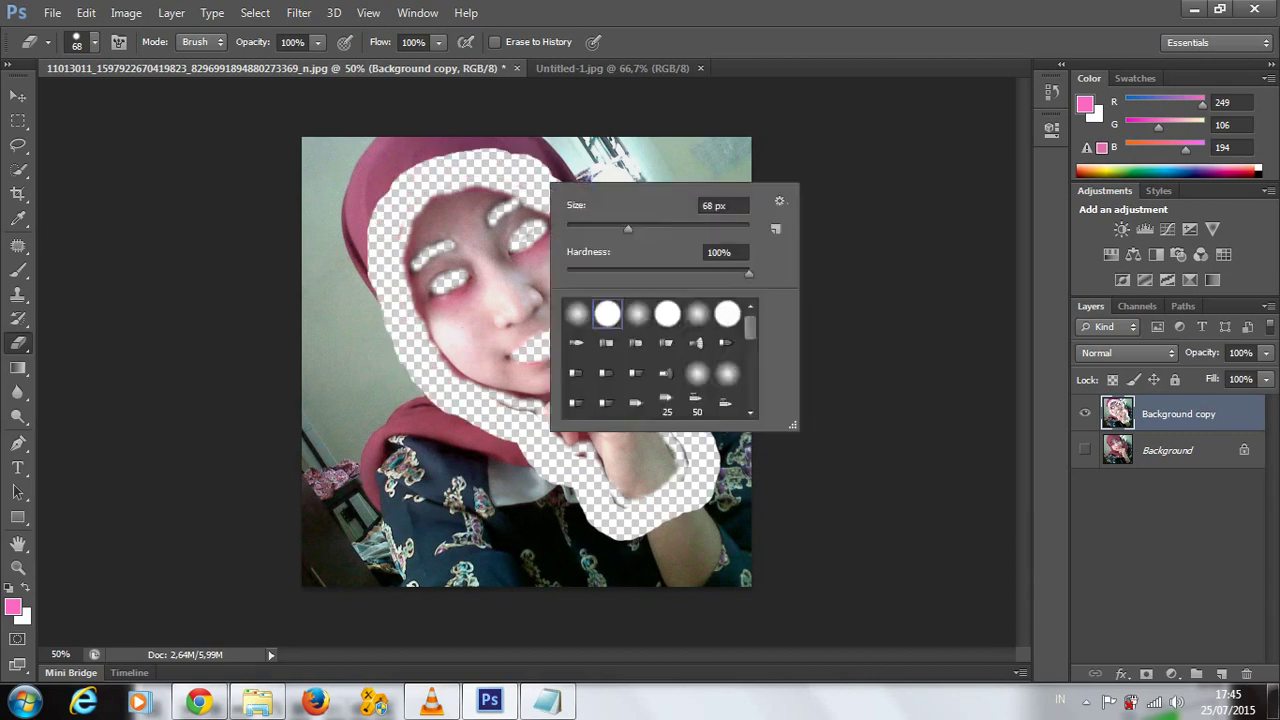
pyautogui.moveTo(628, 228); pyautogui.dragTo(640, 228)
pyautogui.moveTo(560, 160)
pyautogui.mouseDown()
pyautogui.moveTo(700, 540)
pyautogui.moveTo(510, 462)
pyautogui.moveTo(462, 462)
pyautogui.moveTo(375, 290)
pyautogui.mouseUp()
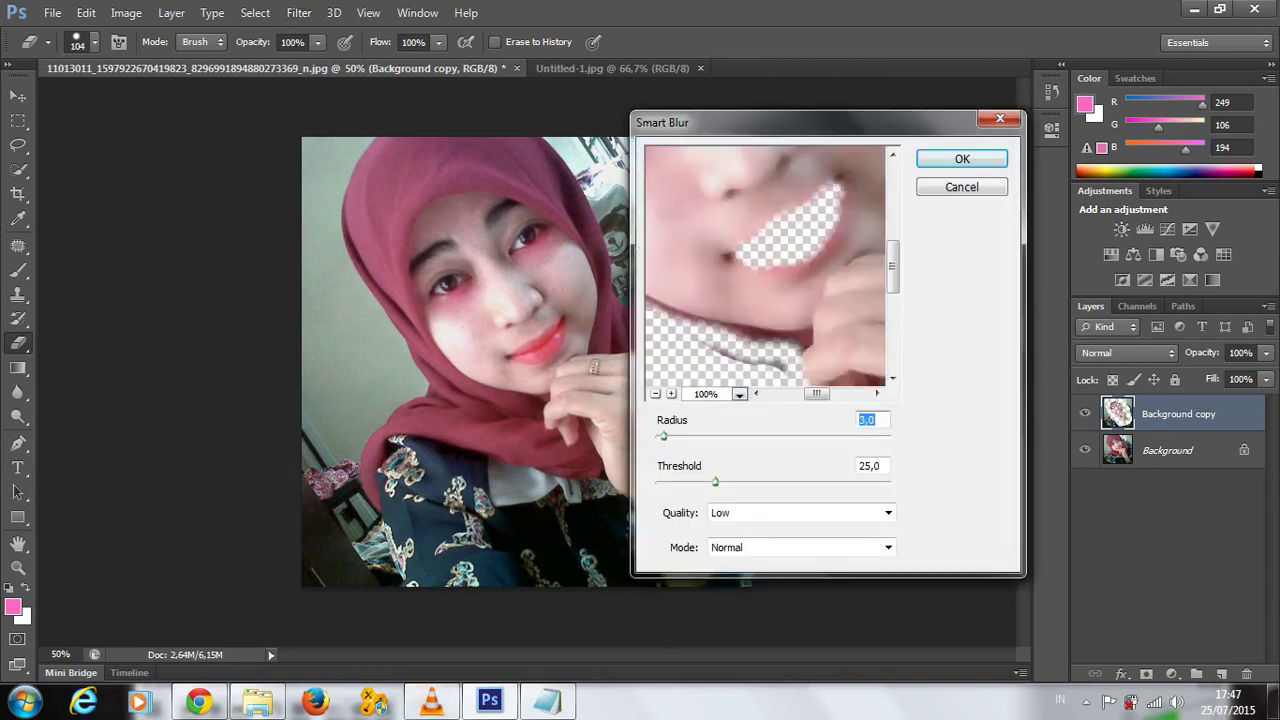
# - Raise the Smart Blur radius, lower its threshold, and apply it to the copy layer
pyautogui.click(487, 294)
pyautogui.moveTo(790, 320); pyautogui.dragTo(775, 260)
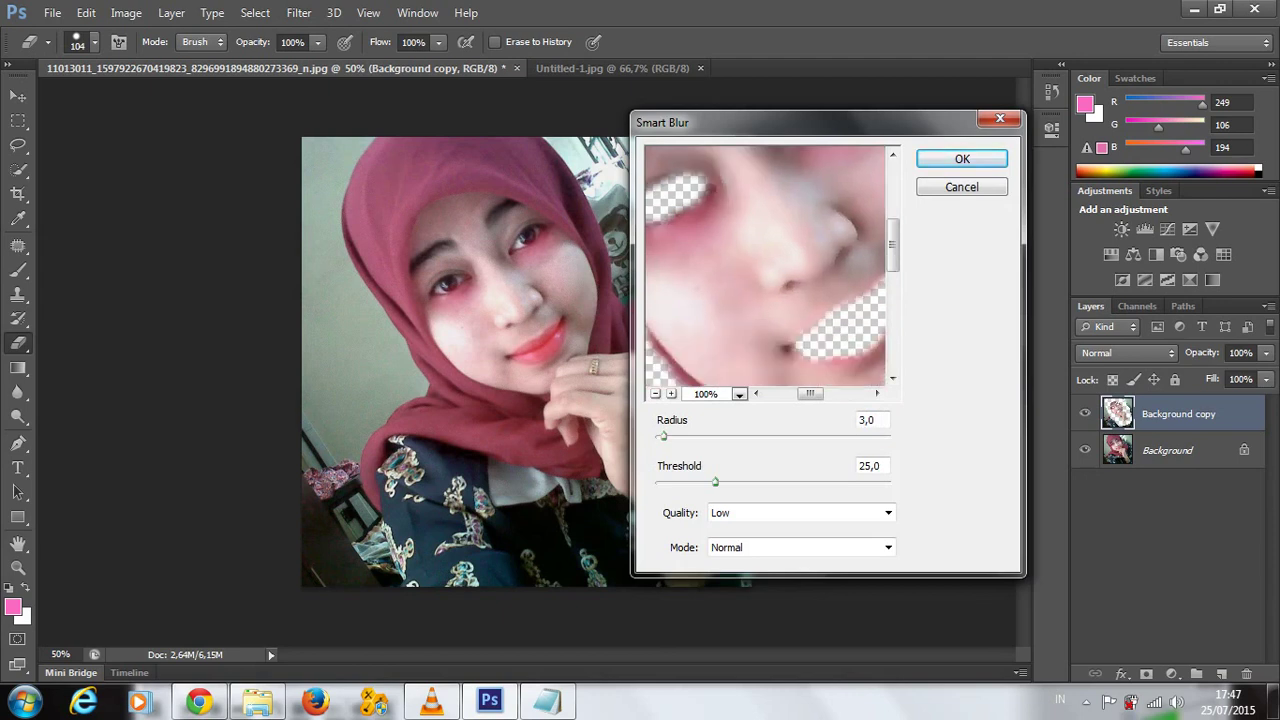
pyautogui.moveTo(662, 436); pyautogui.dragTo(662, 436)
pyautogui.moveTo(715, 482)
pyautogui.mouseDown()
pyautogui.moveTo(697, 482)
pyautogui.moveTo(743, 482)
pyautogui.mouseUp()
pyautogui.moveTo(661, 436); pyautogui.dragTo(660, 436)
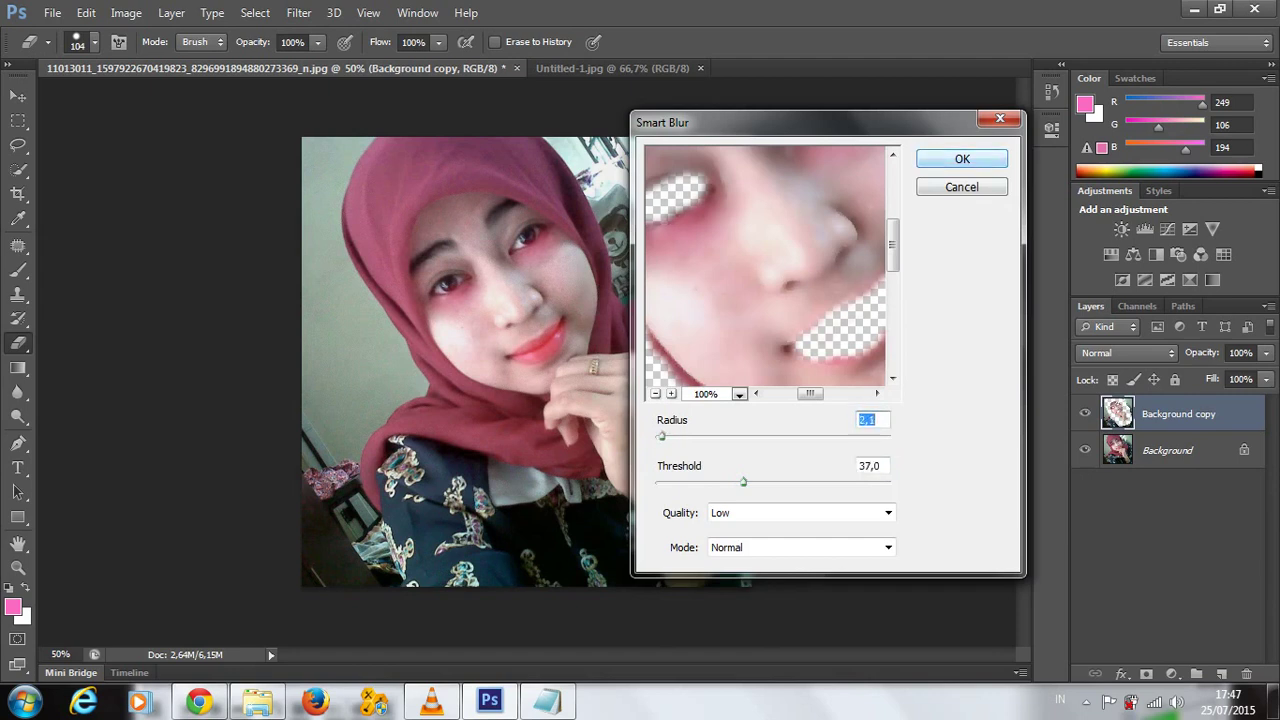
pyautogui.press('Return')
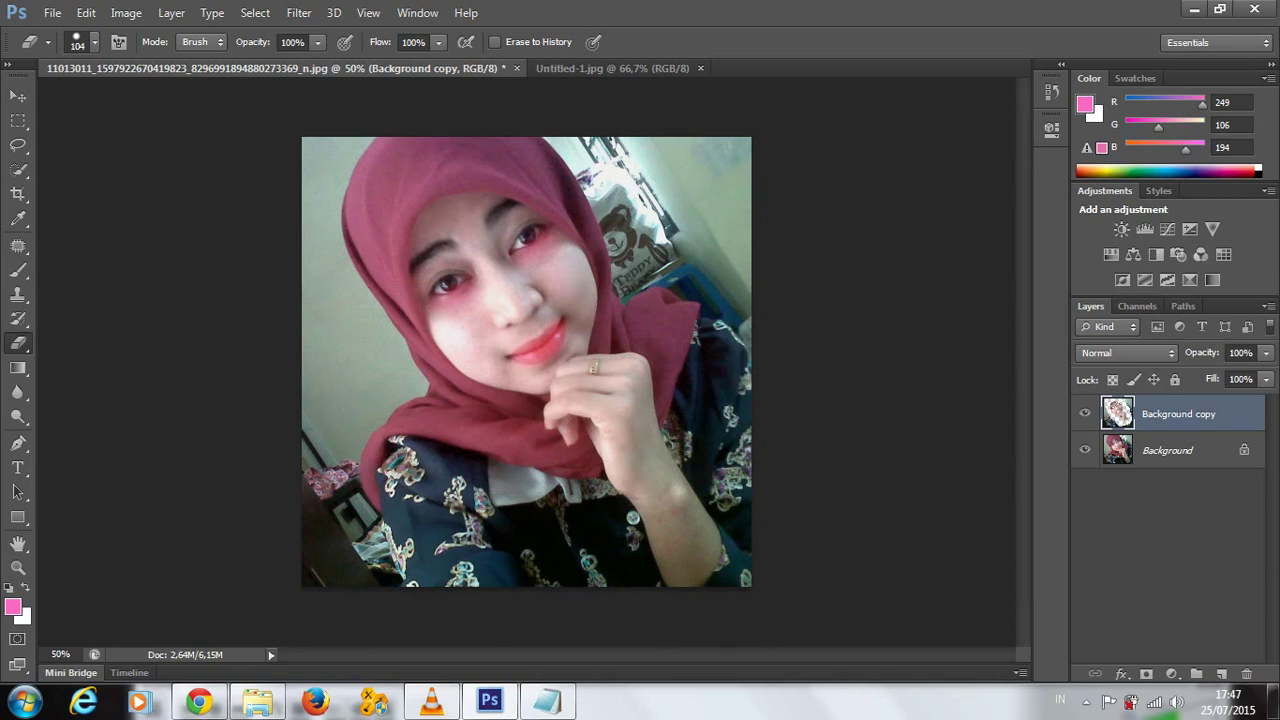
# - Apply a 1,0-pixel Gaussian Blur and merge the smoothed copy into the Background
pyautogui.hotkey('alt', 't')
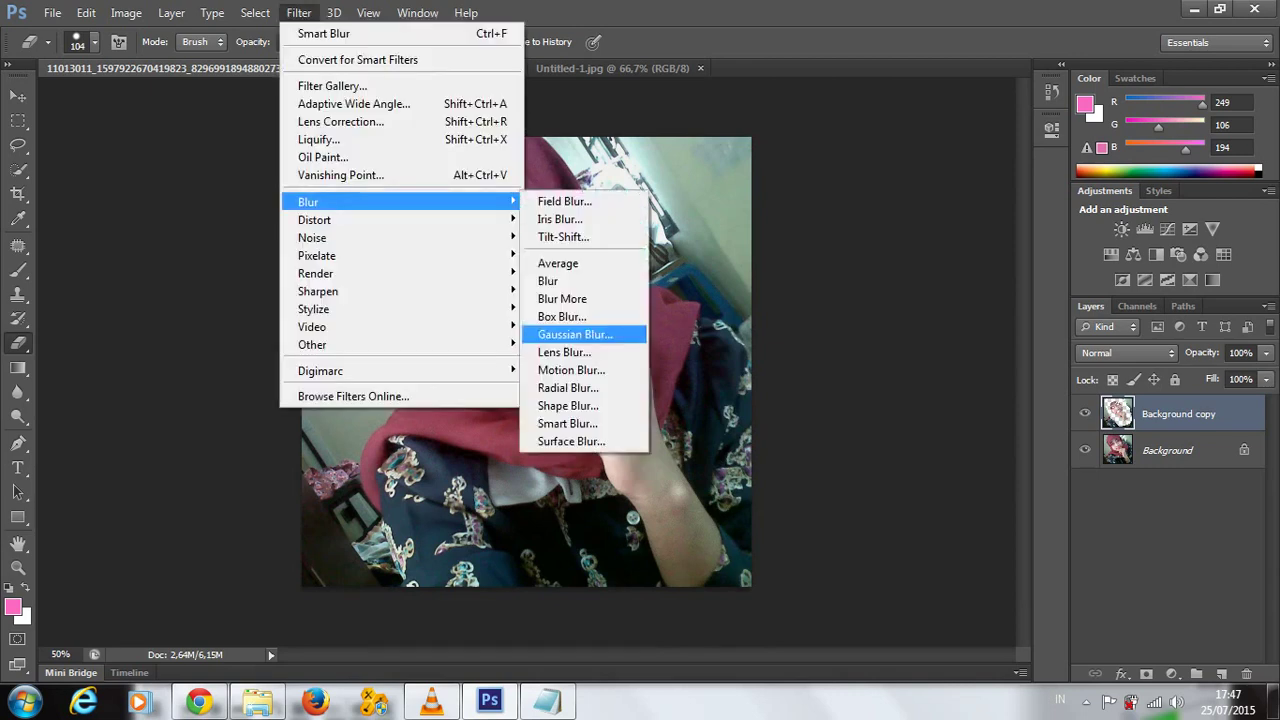
pyautogui.press('Return')
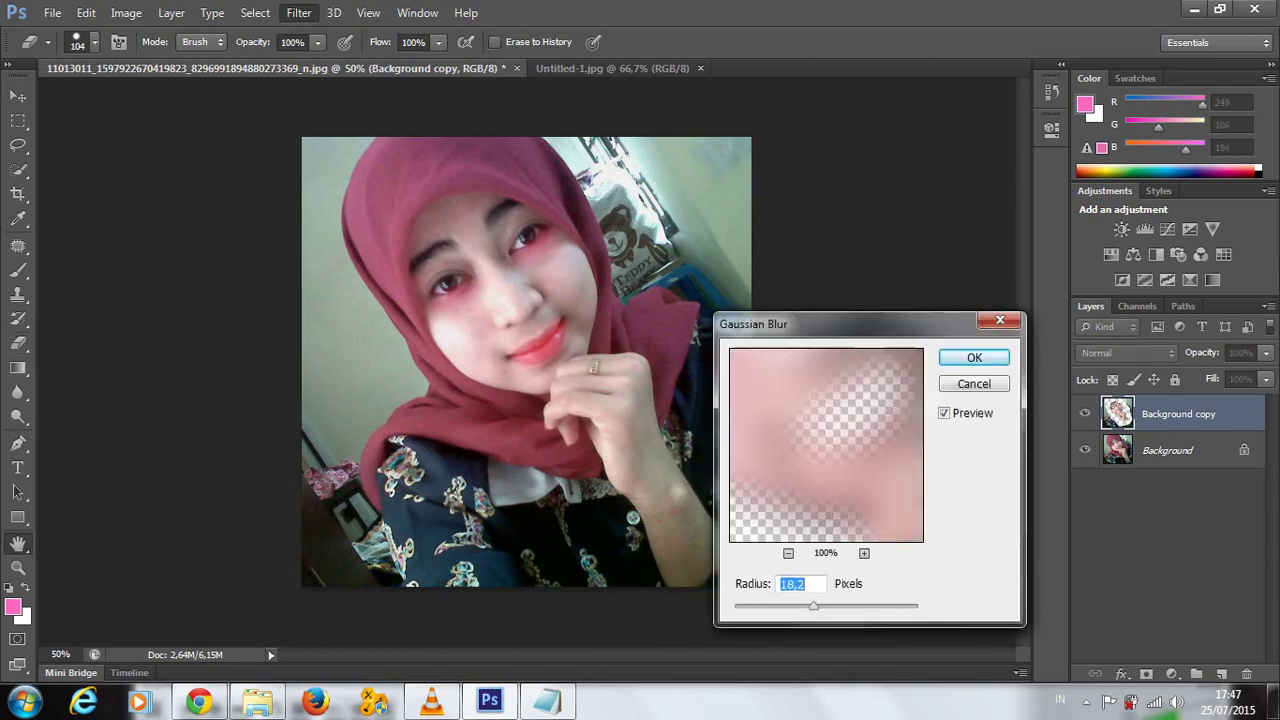
pyautogui.write('2,5')
pyautogui.write('1,0')
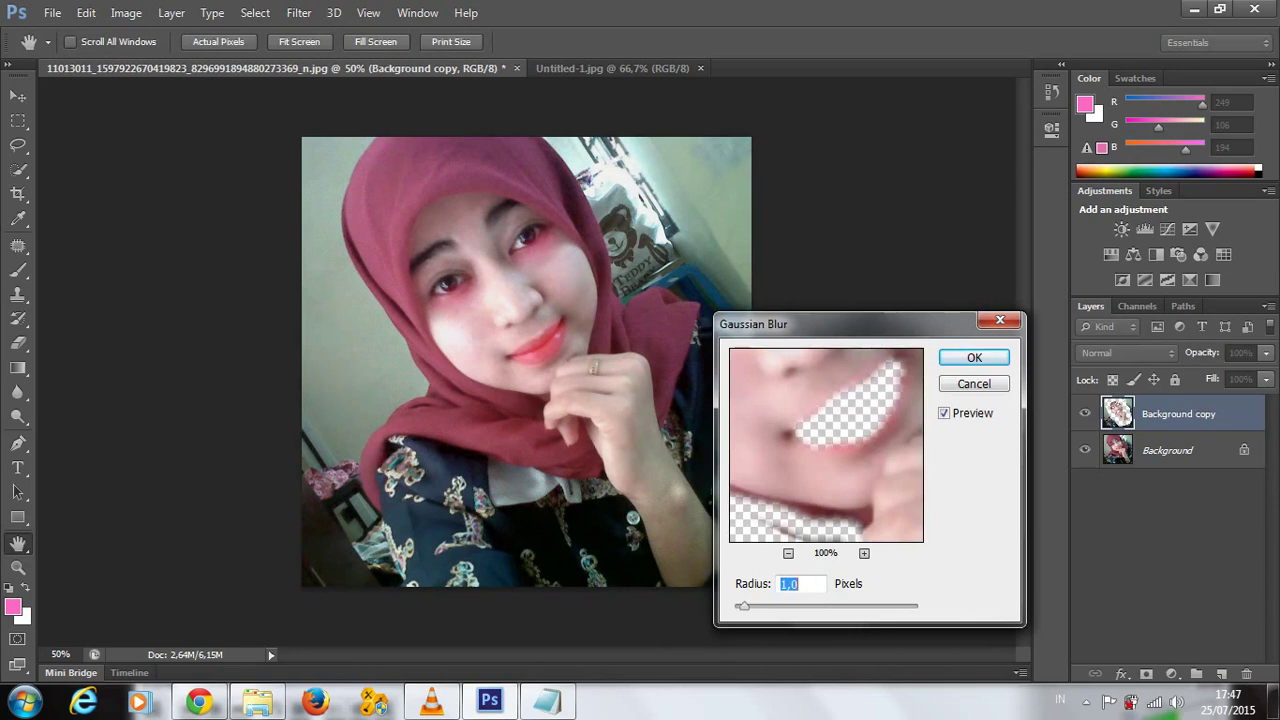
pyautogui.click(797, 584)
pyautogui.press('Return')
pyautogui.press('e')
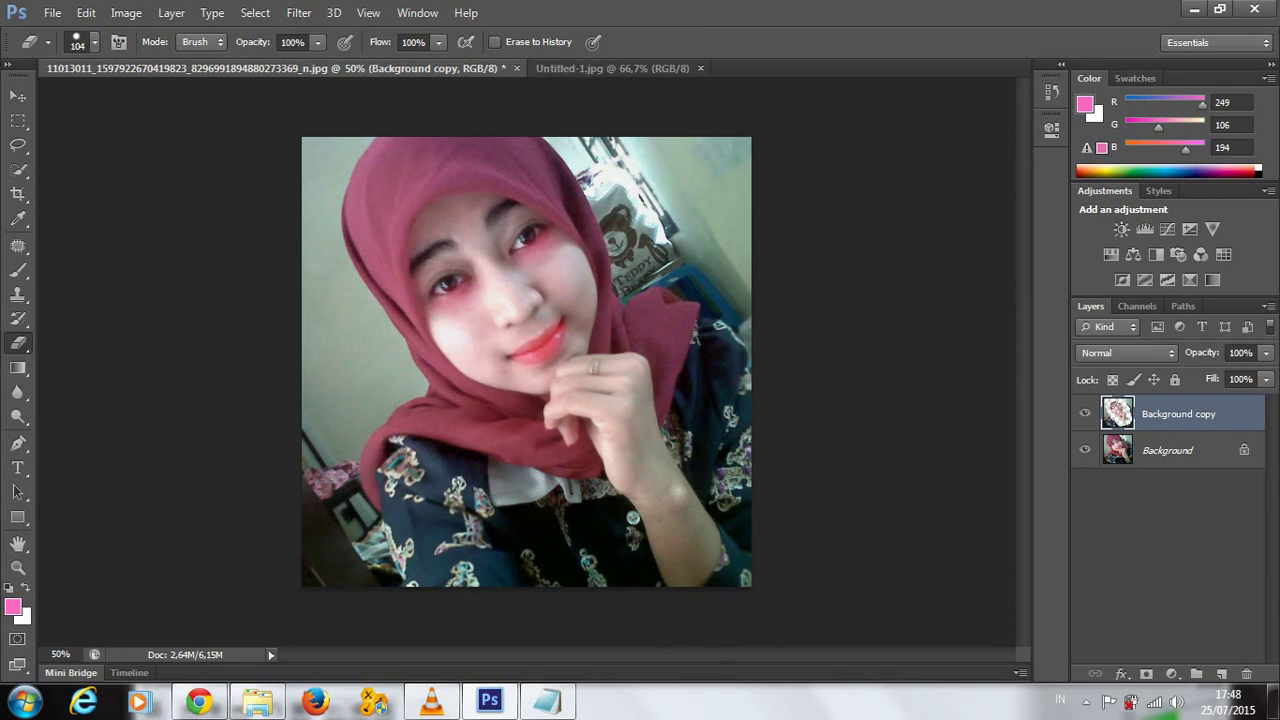
pyautogui.hotkey('ctrl', 'e')
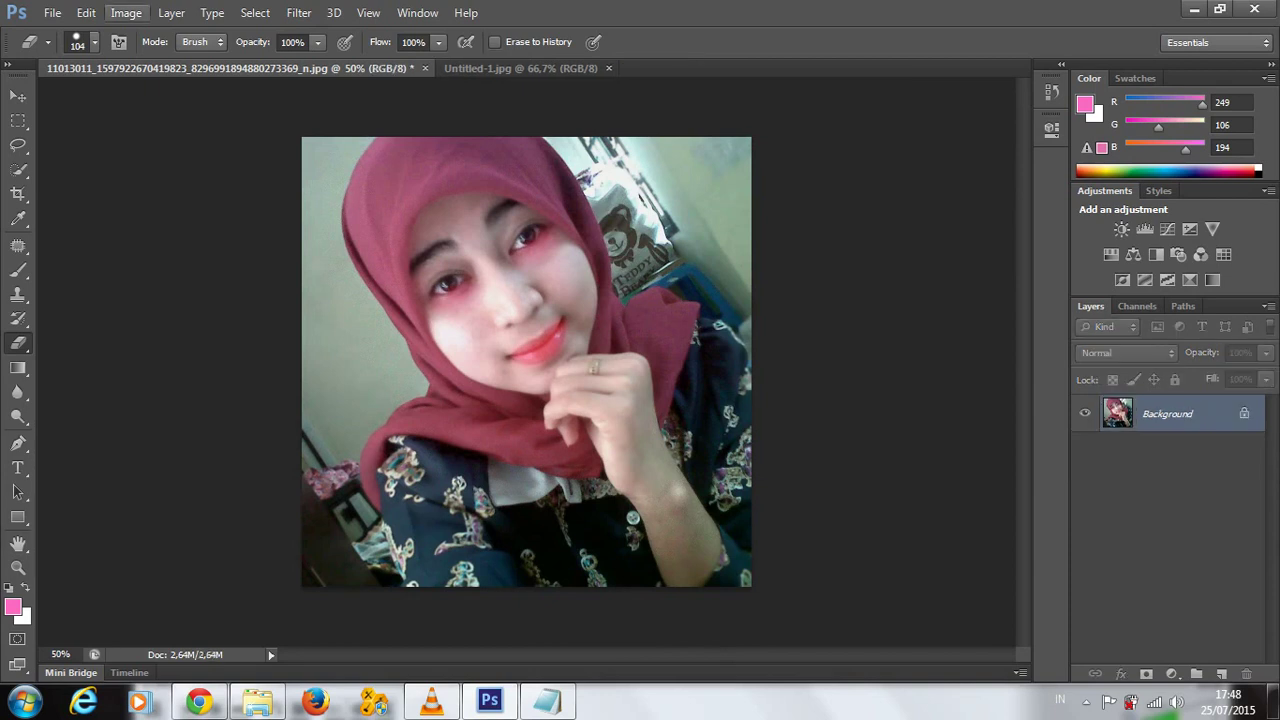
# - Draw a freehand Lasso selection enclosing both eyes on the Background photo
pyautogui.click(126, 13)
pyautogui.moveTo(154, 60)
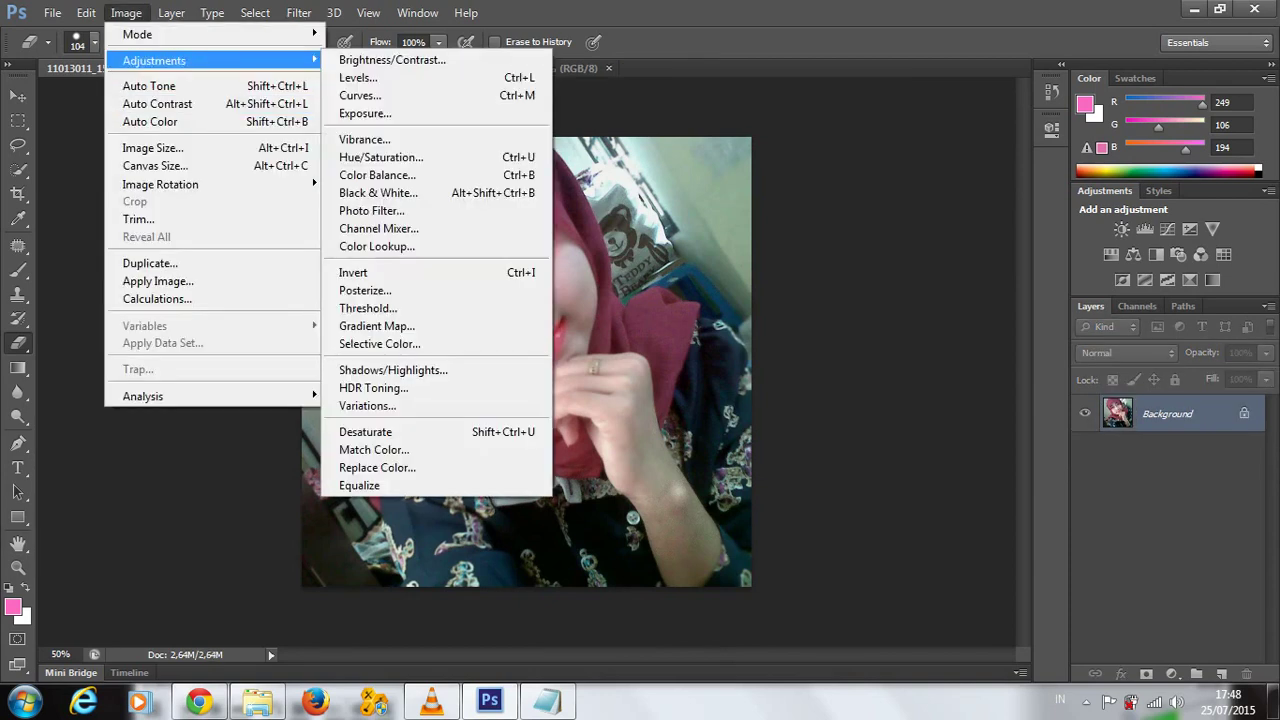
pyautogui.press('Escape')
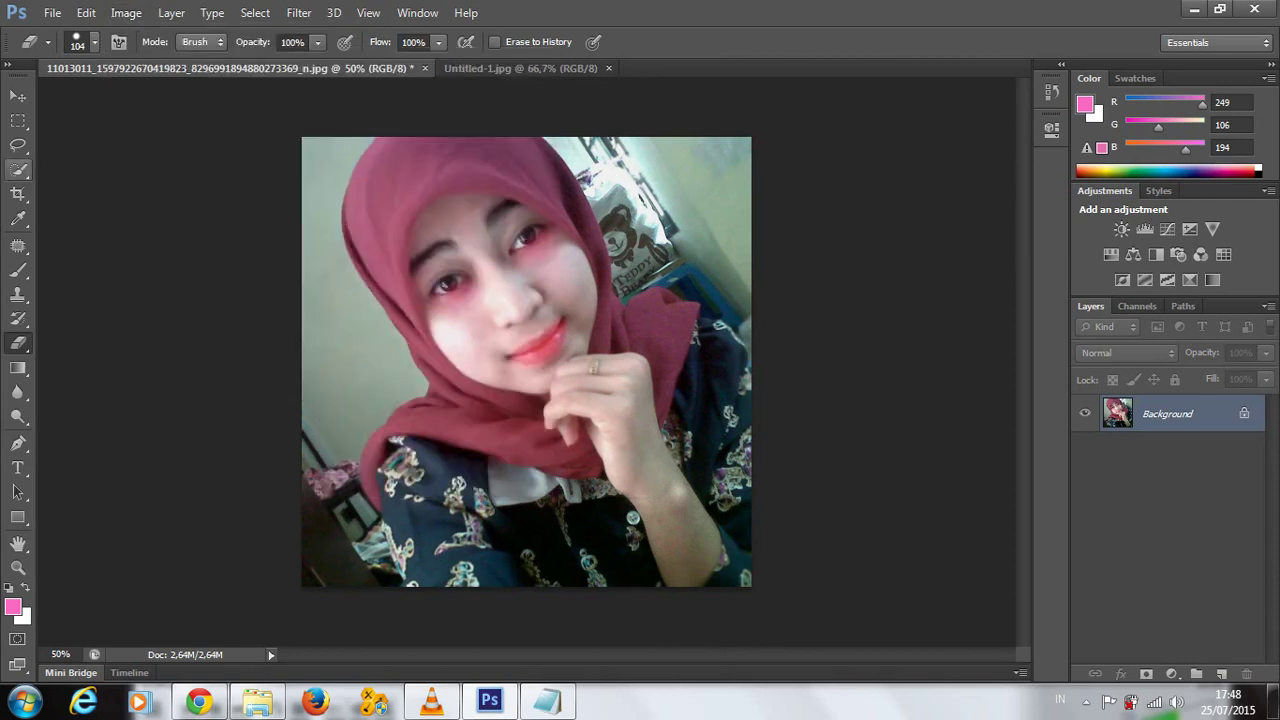
pyautogui.click(18, 145)
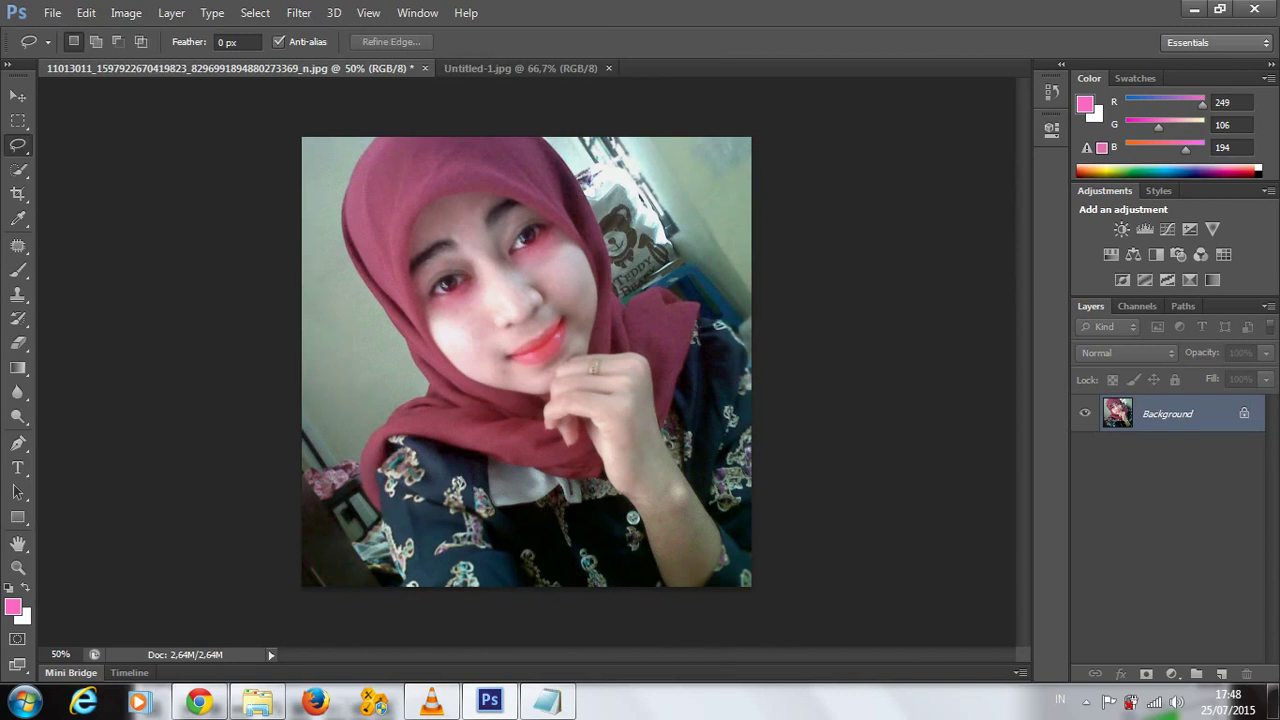
pyautogui.moveTo(438, 309)
pyautogui.mouseDown()
pyautogui.moveTo(556, 246)
pyautogui.moveTo(534, 218)
pyautogui.moveTo(460, 254)
pyautogui.moveTo(434, 300)
pyautogui.mouseUp()
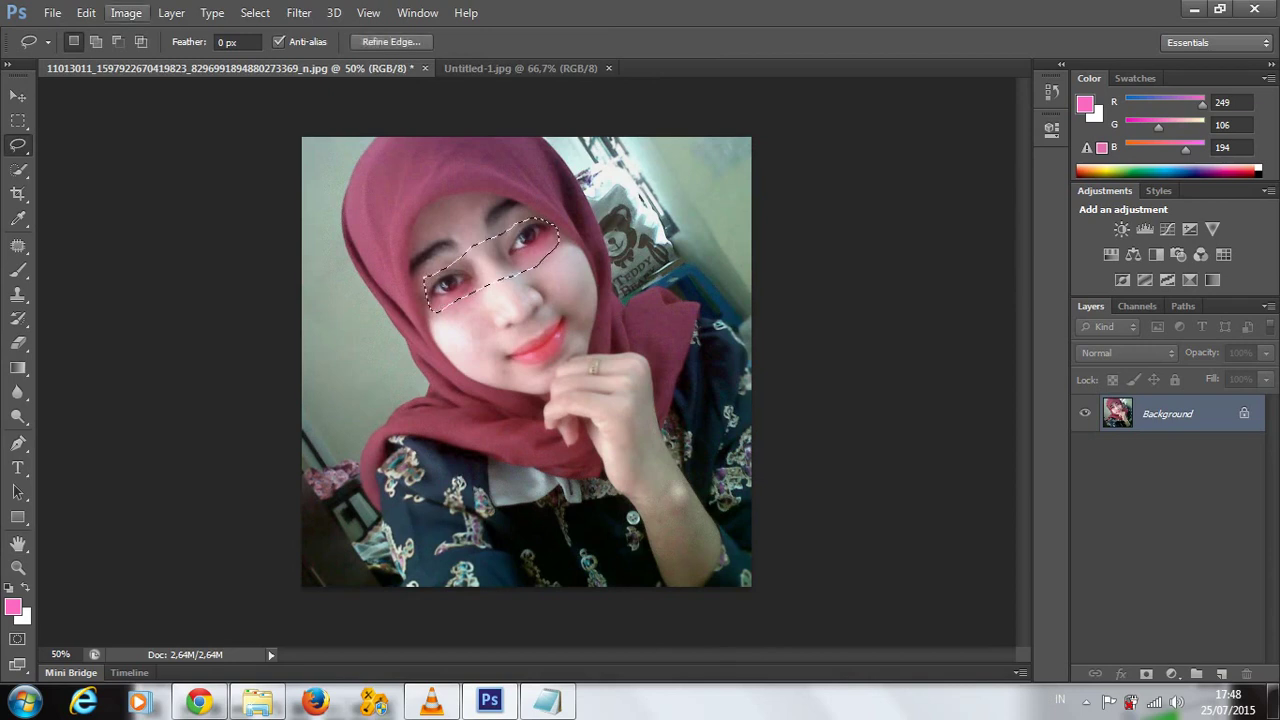
# - Apply Selective Color Magentas to the eye area: Cyan -62, Magenta -82, Yellow +65, Black -47
pyautogui.click(126, 12)
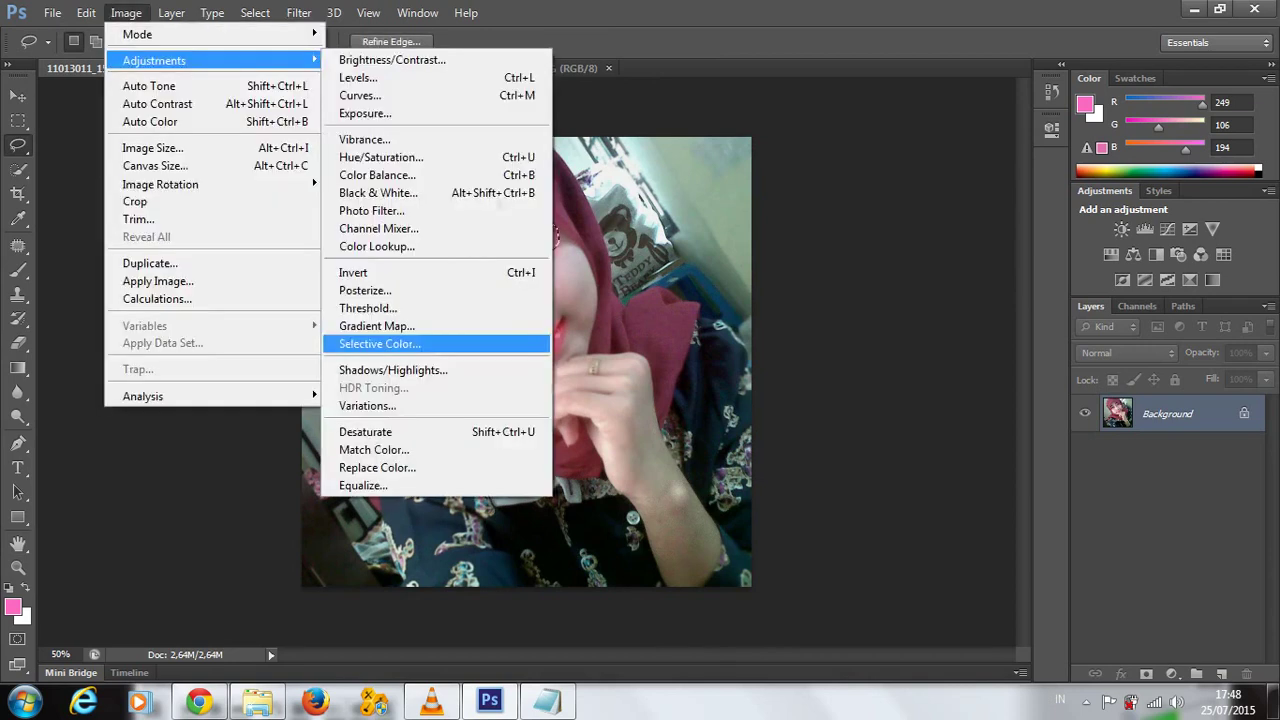
pyautogui.press('Return')
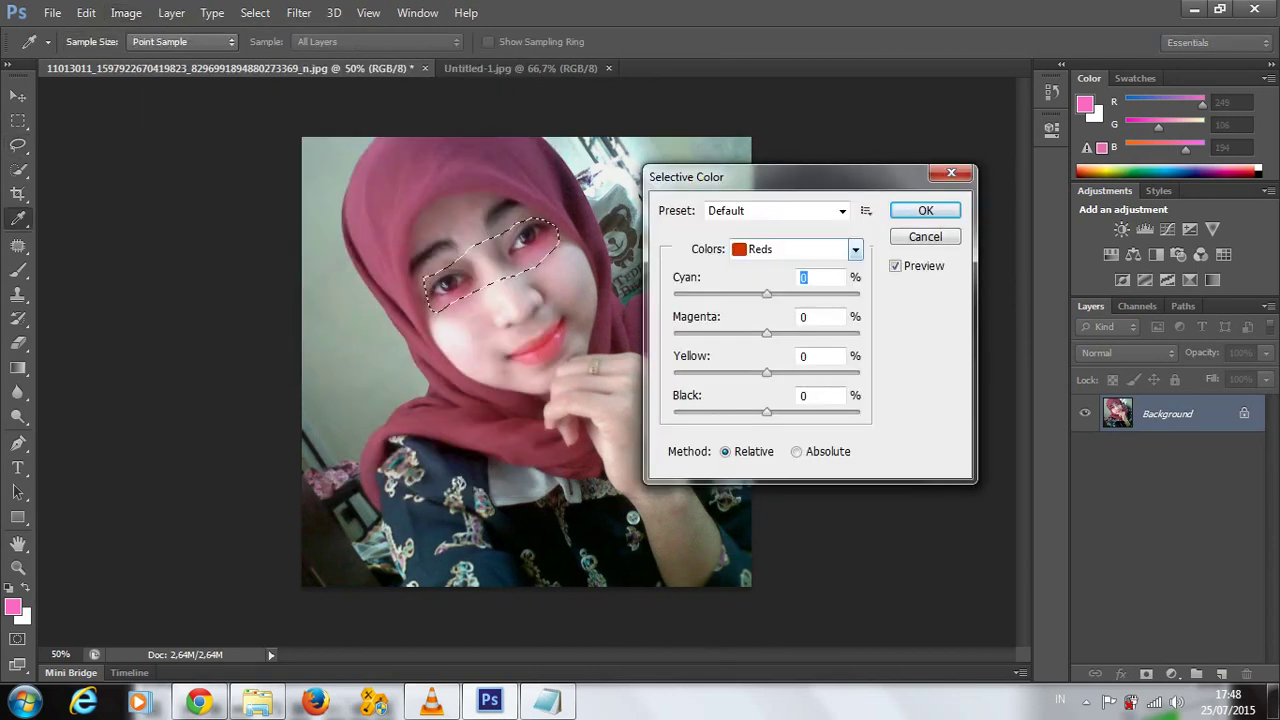
pyautogui.click(855, 249)
pyautogui.click(785, 359)
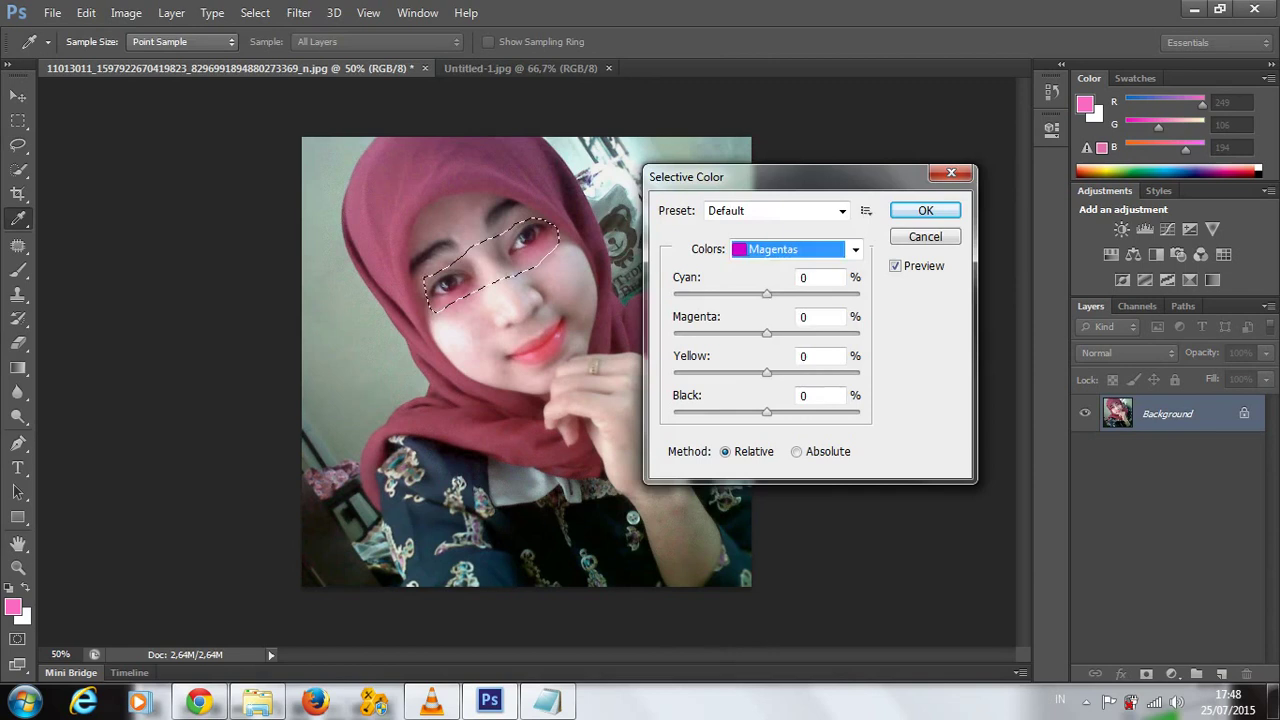
pyautogui.moveTo(766, 294); pyautogui.dragTo(709, 294)
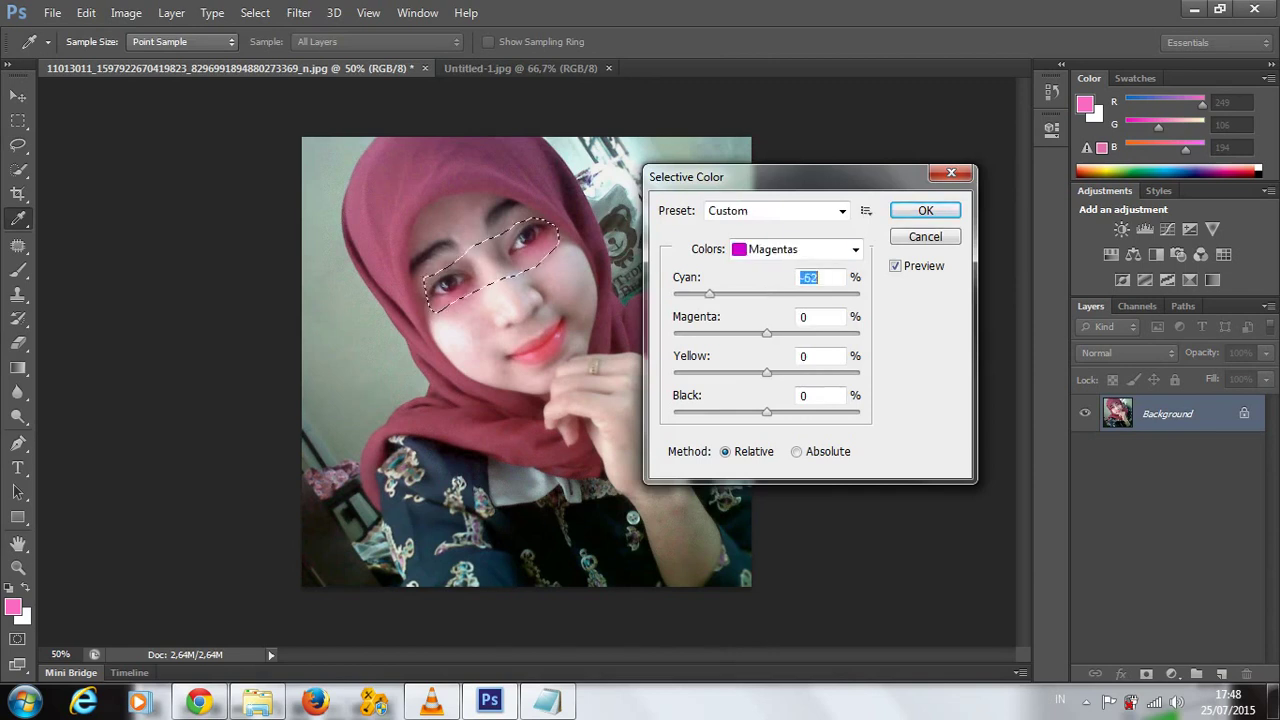
pyautogui.moveTo(766, 333); pyautogui.dragTo(690, 333)
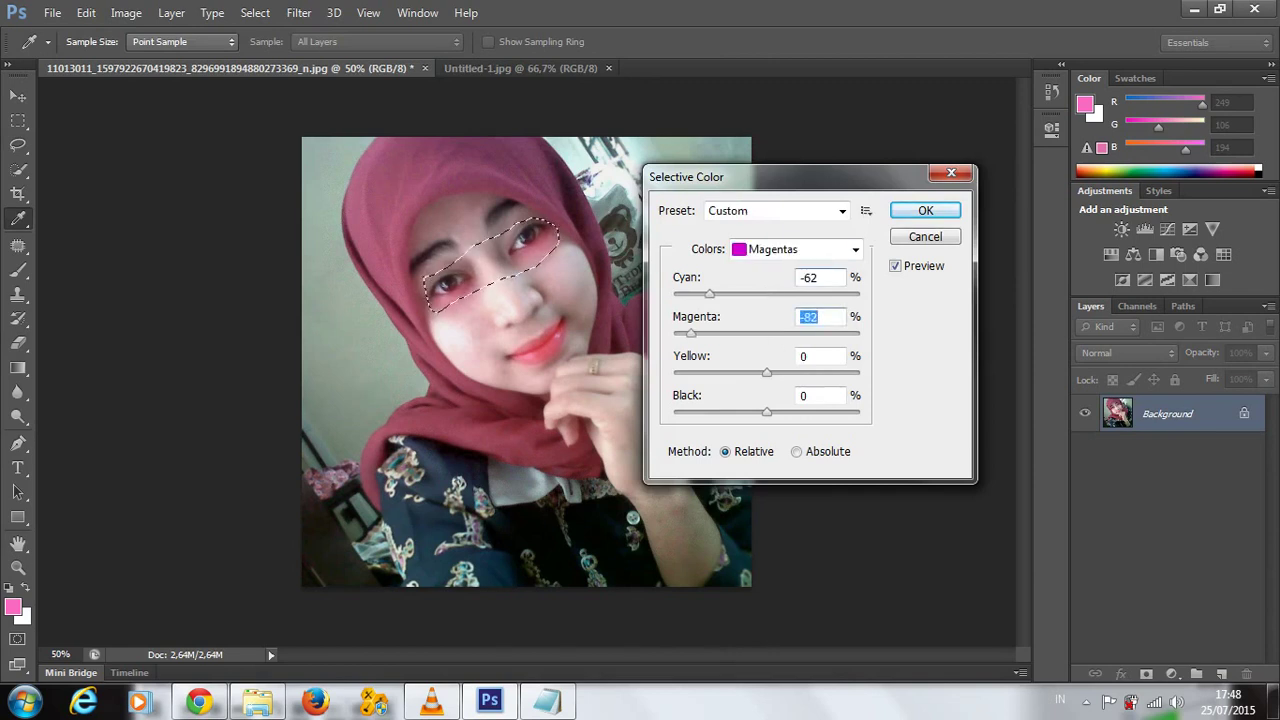
pyautogui.moveTo(766, 372)
pyautogui.mouseDown()
pyautogui.moveTo(675, 372)
pyautogui.moveTo(826, 372)
pyautogui.mouseUp()
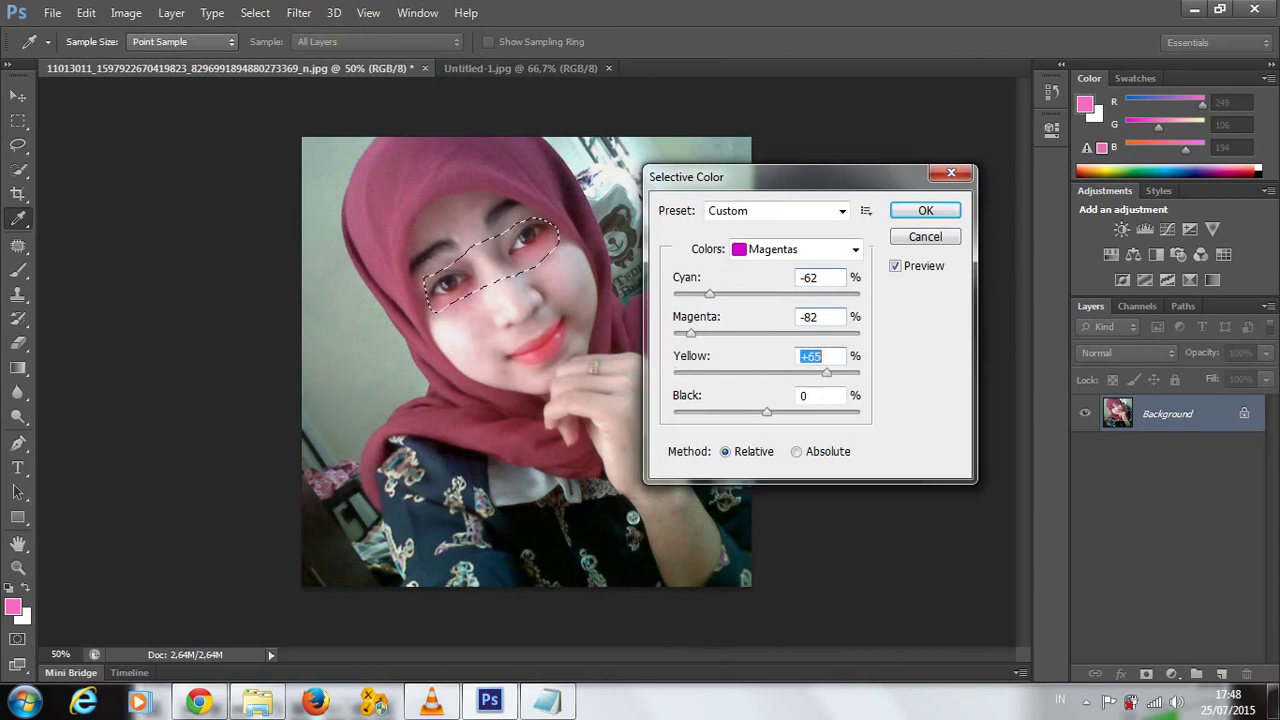
pyautogui.moveTo(766, 411)
pyautogui.mouseDown()
pyautogui.moveTo(674, 411)
pyautogui.moveTo(723, 411)
pyautogui.mouseUp()
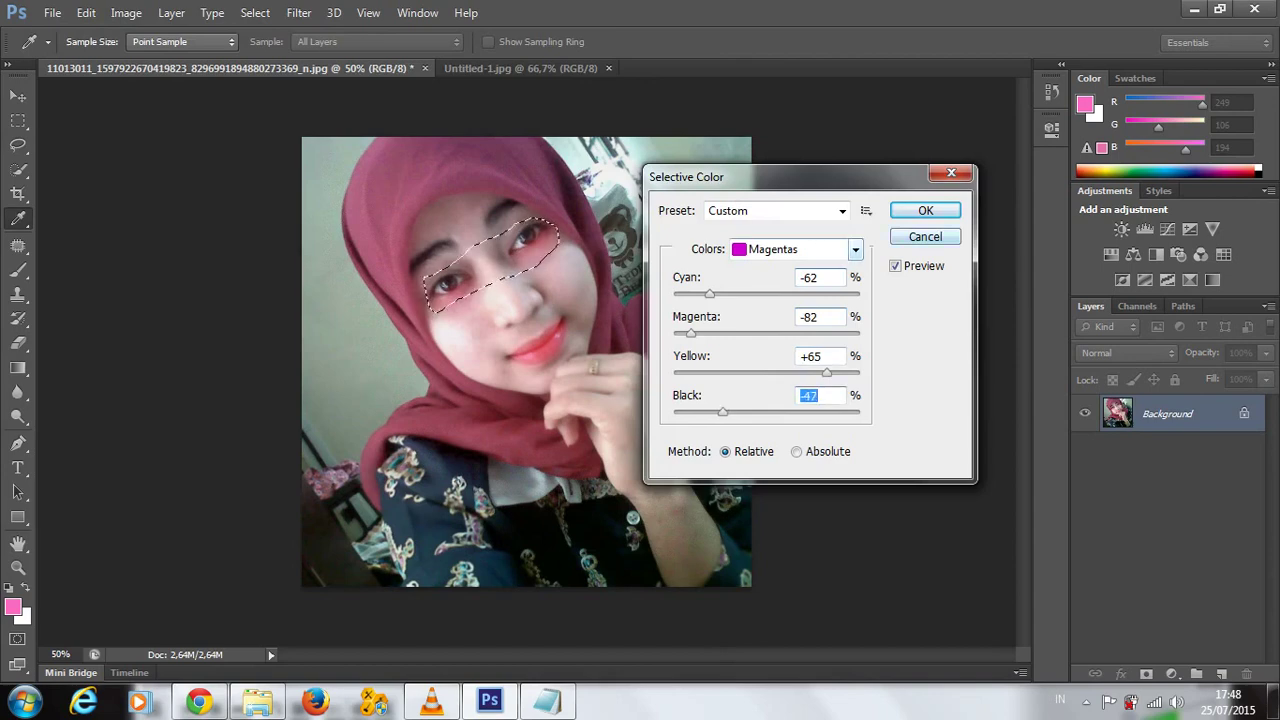
pyautogui.press('Return')
# - Apply a second Selective Color pass on Reds: Cyan +45, Magenta -36, Yellow +22, Black -20
pyautogui.hotkey('alt', 'i')
pyautogui.press('Down')
pyautogui.press('Down')
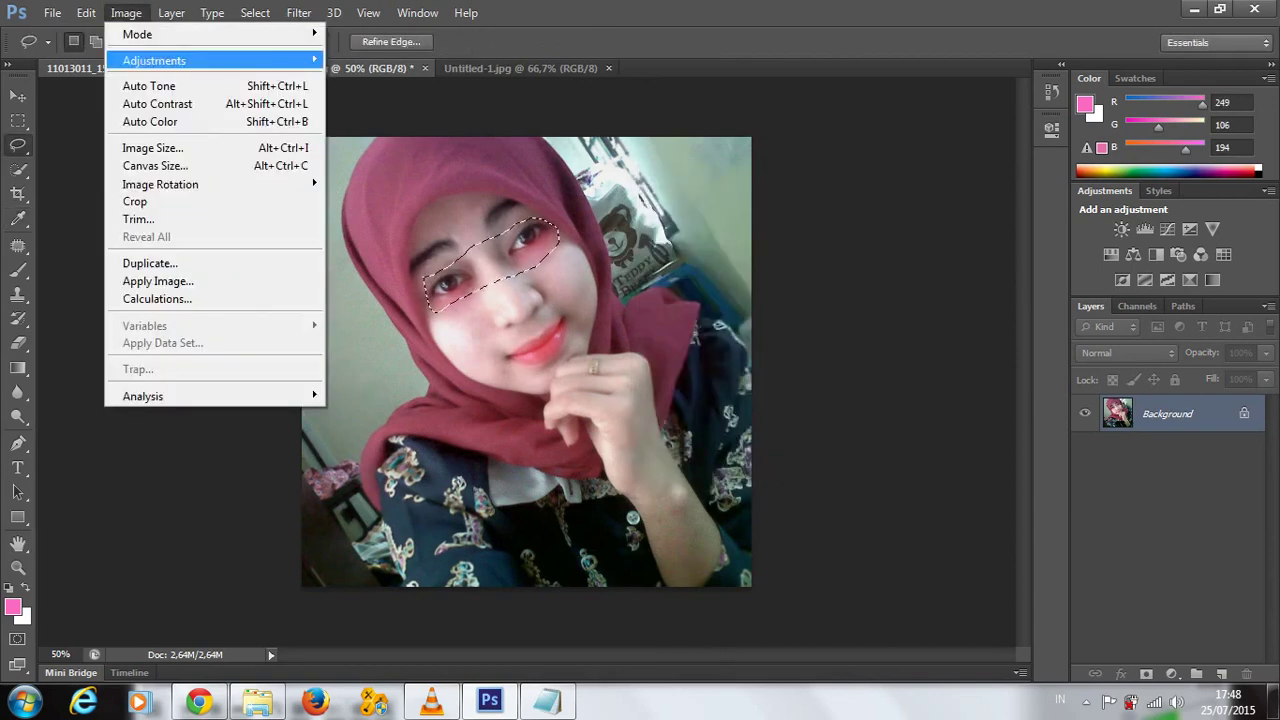
pyautogui.press('Right')
pyautogui.press('s')
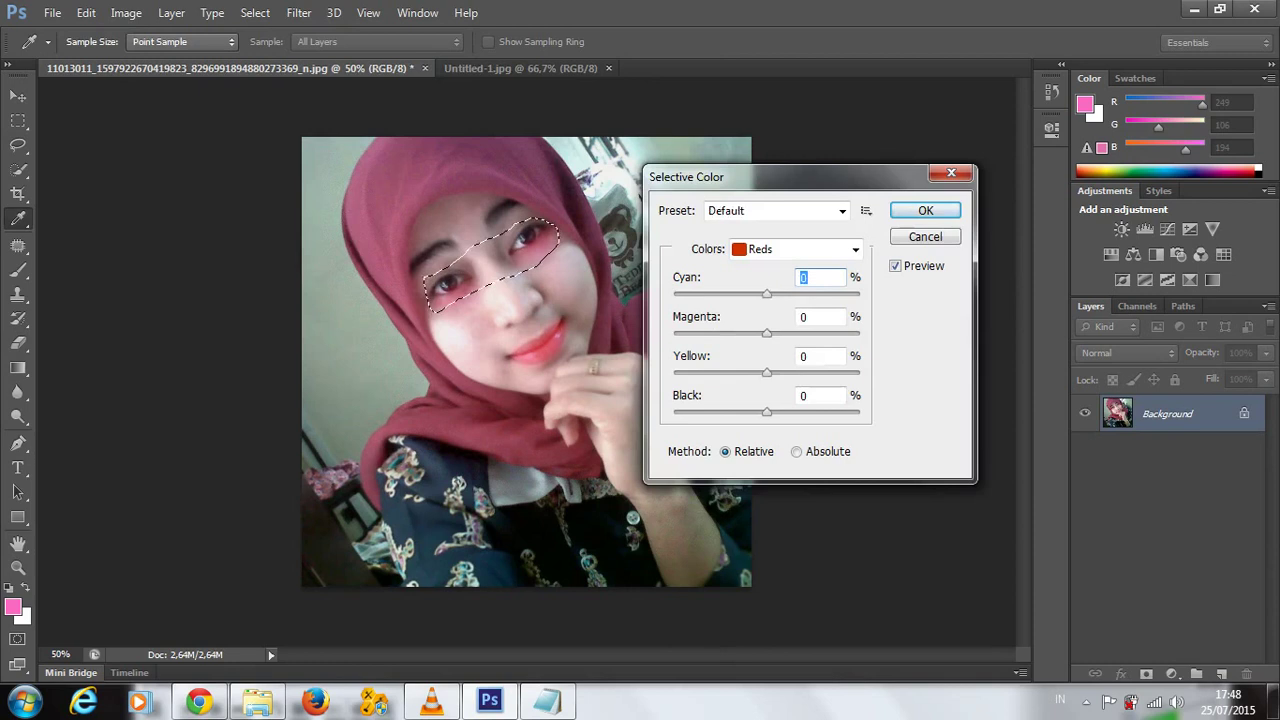
pyautogui.write('45')
pyautogui.press('Tab')
pyautogui.write('-58')
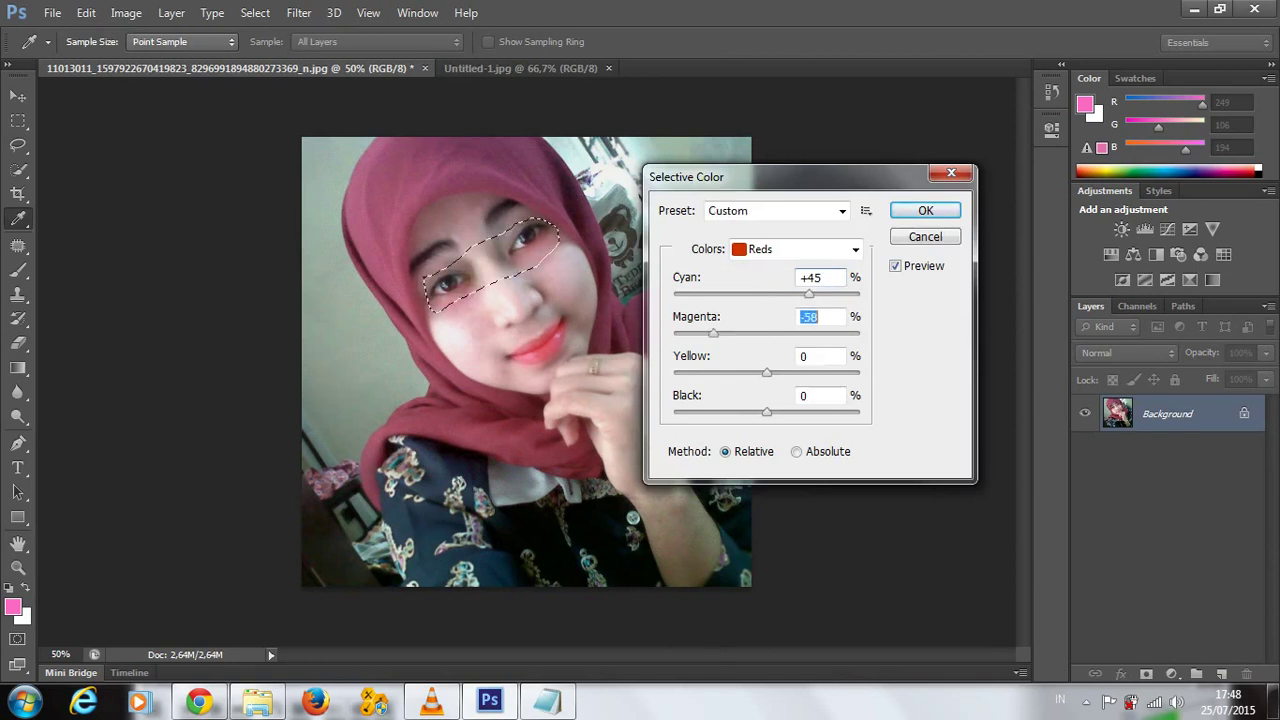
pyautogui.write('-38')
pyautogui.press('Up')
pyautogui.press('Up')
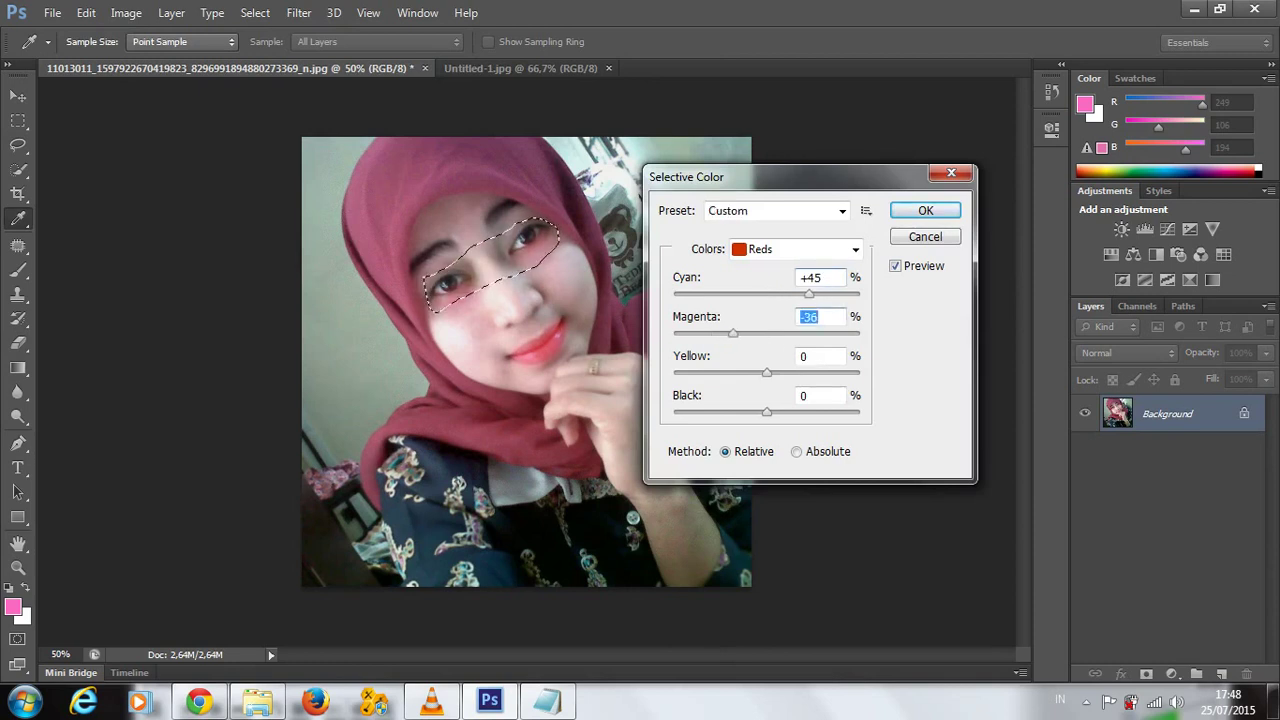
pyautogui.press('Tab')
pyautogui.write('-32')
pyautogui.hotkey('shift', 'Up')
pyautogui.hotkey('shift', 'Up')
pyautogui.hotkey('shift', 'Up')
pyautogui.press('Up')
pyautogui.press('Up')
pyautogui.press('Up')
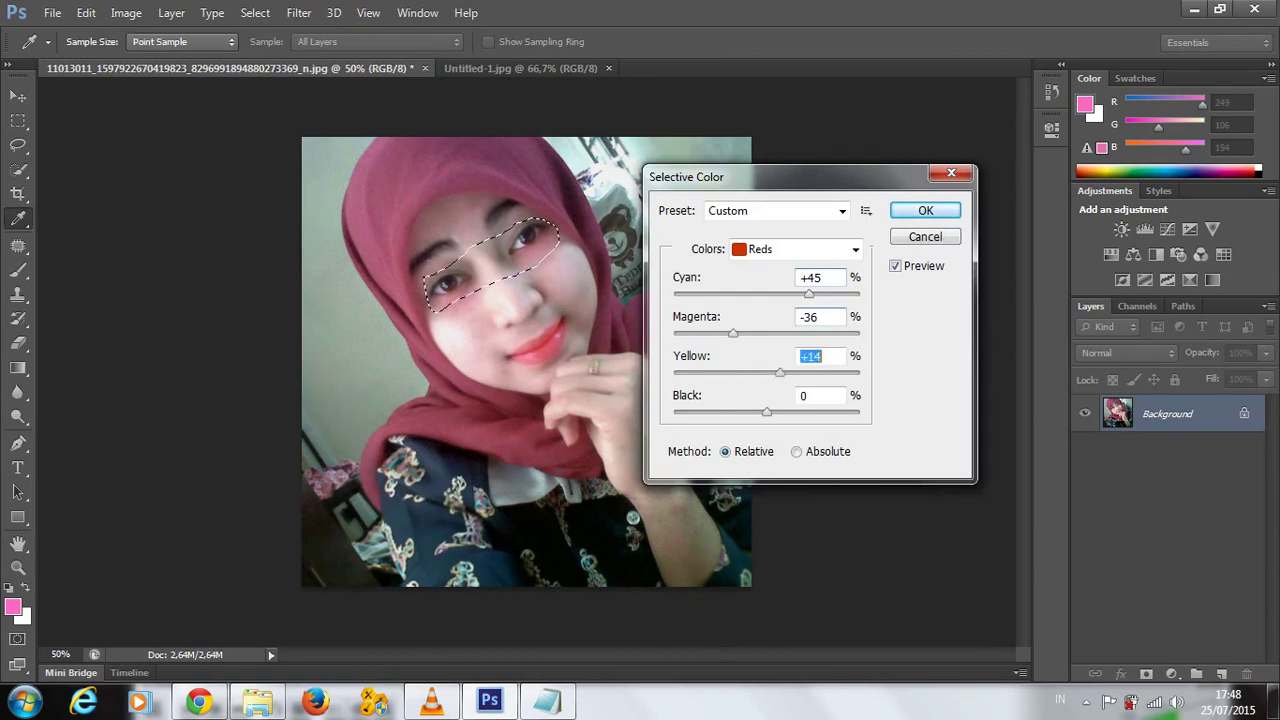
pyautogui.press('Up')
pyautogui.press('Up')
pyautogui.press('Up')
pyautogui.press('Down')
pyautogui.press('Down')
pyautogui.press('Down')
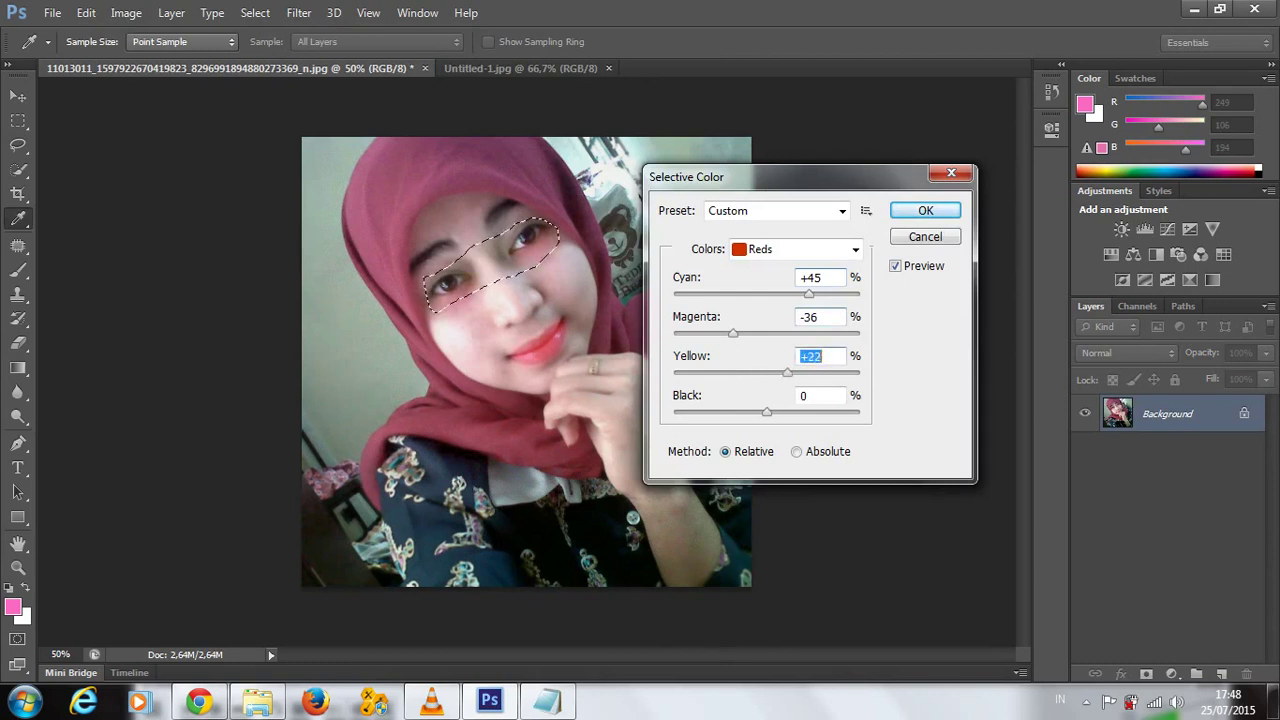
pyautogui.press('Tab')
pyautogui.hotkey('shift', 'Down')
pyautogui.hotkey('shift', 'Down')
pyautogui.press('Down')
pyautogui.press('Down')
pyautogui.press('Down')
pyautogui.press('Up')
pyautogui.press('Up')
pyautogui.press('Up')
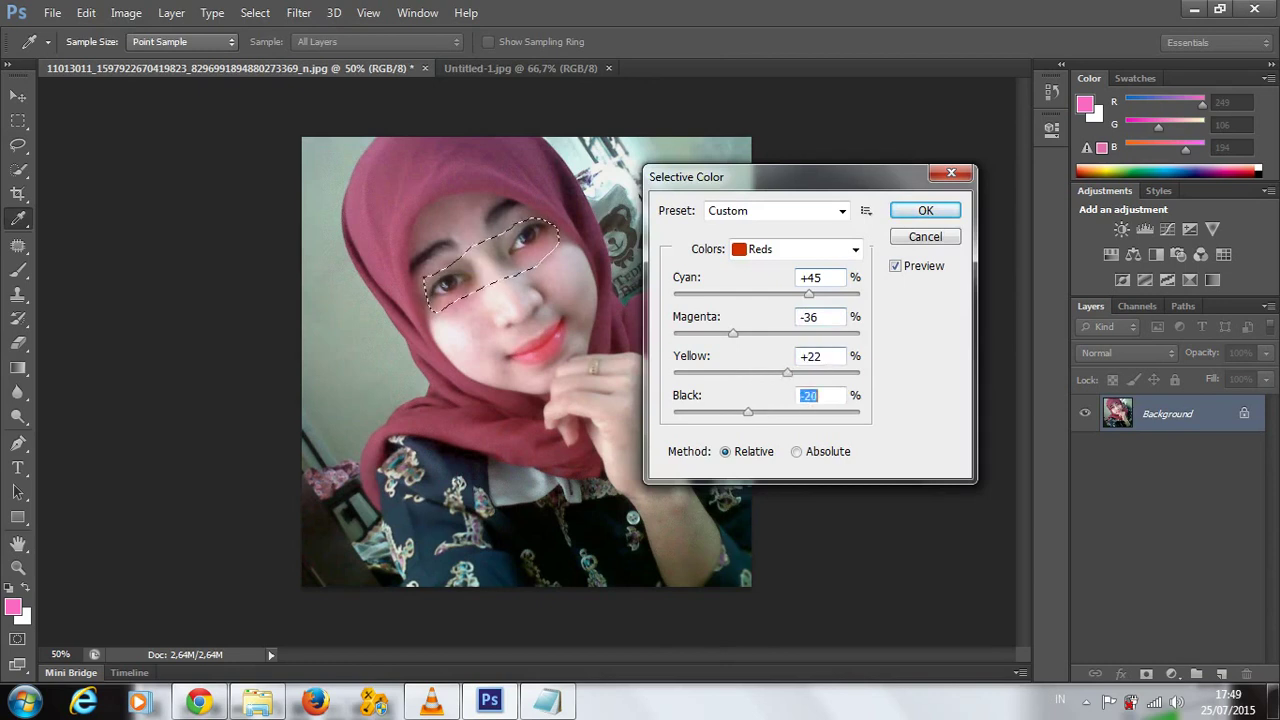
pyautogui.press('Return')
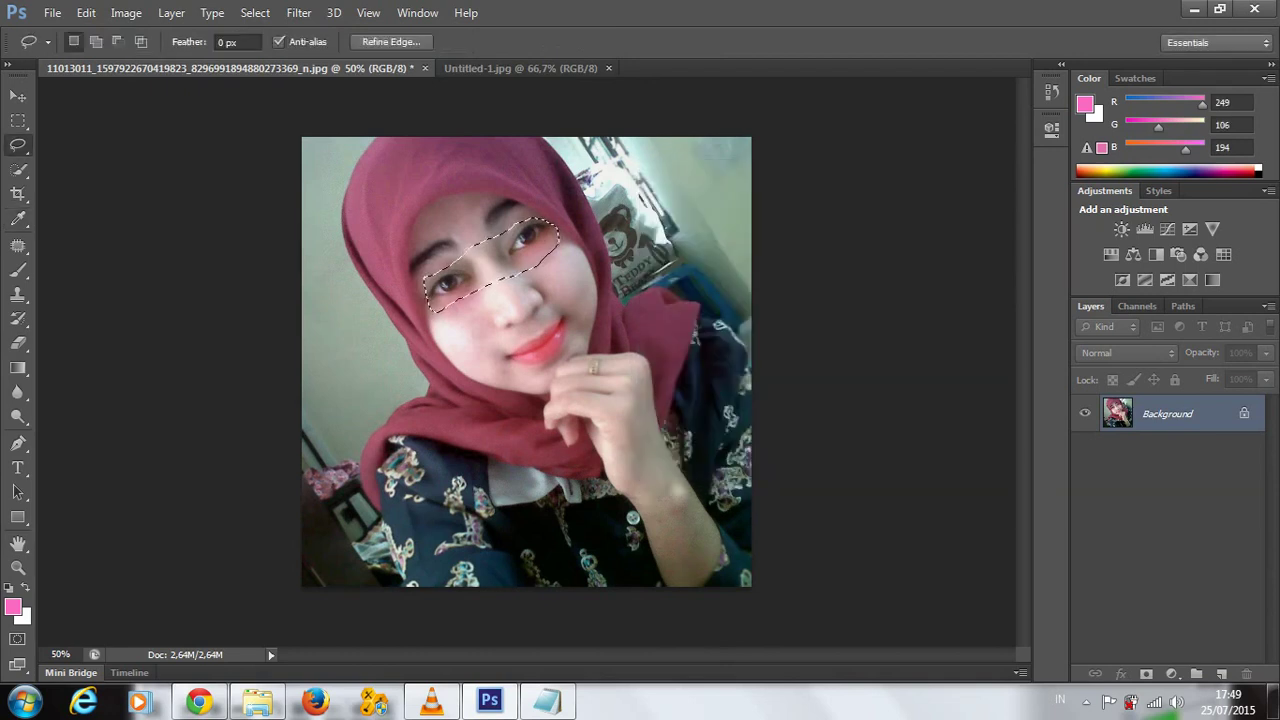
# - Select the lips and set their Reds to Cyan -51, Magenta +24, Yellow -23, then deselect
pyautogui.hotkey('ctrl', 'd')
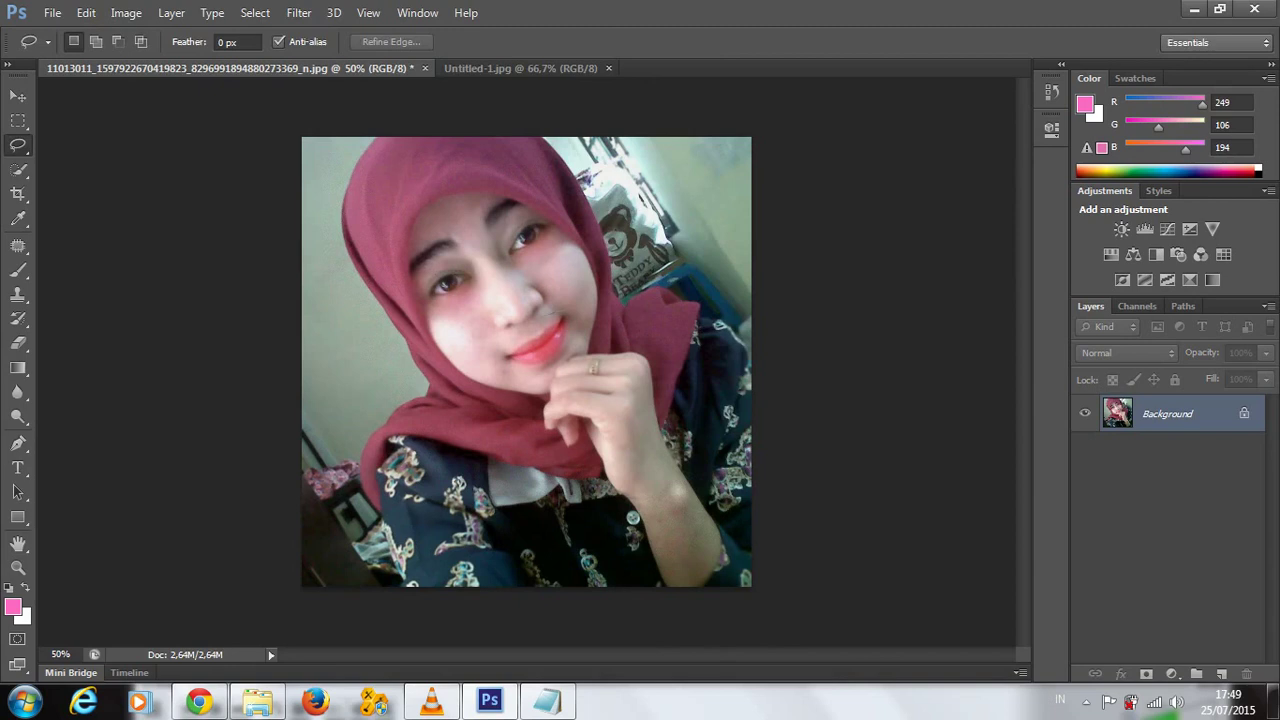
pyautogui.moveTo(556, 315)
pyautogui.mouseDown()
pyautogui.moveTo(501, 352)
pyautogui.moveTo(534, 370)
pyautogui.moveTo(556, 315)
pyautogui.mouseUp()
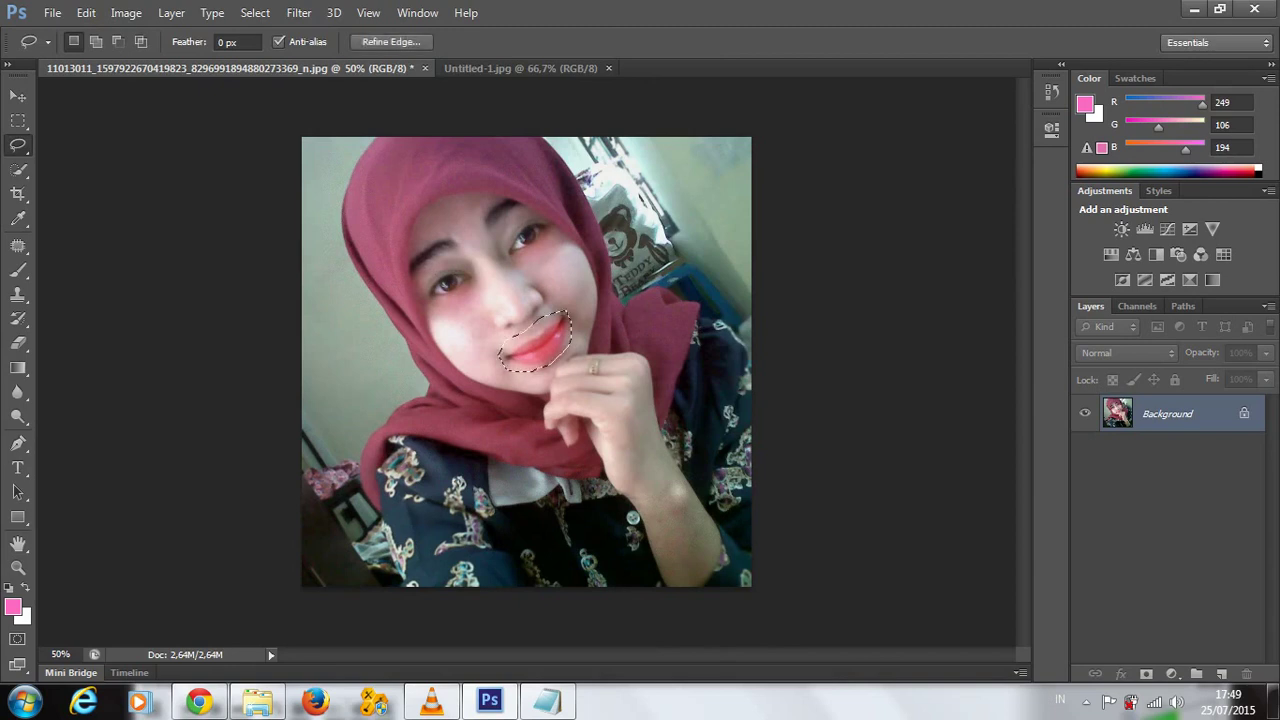
pyautogui.click(126, 12)
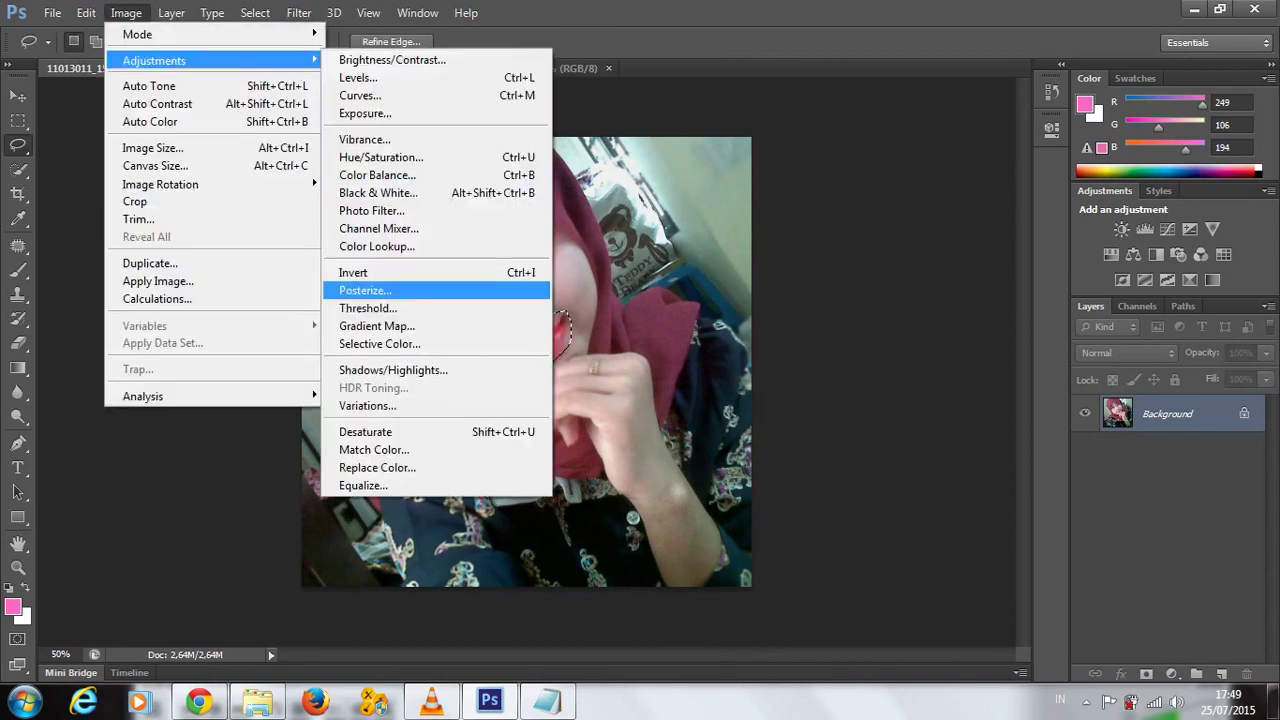
pyautogui.click(380, 343)
pyautogui.moveTo(766, 293); pyautogui.dragTo(721, 293)
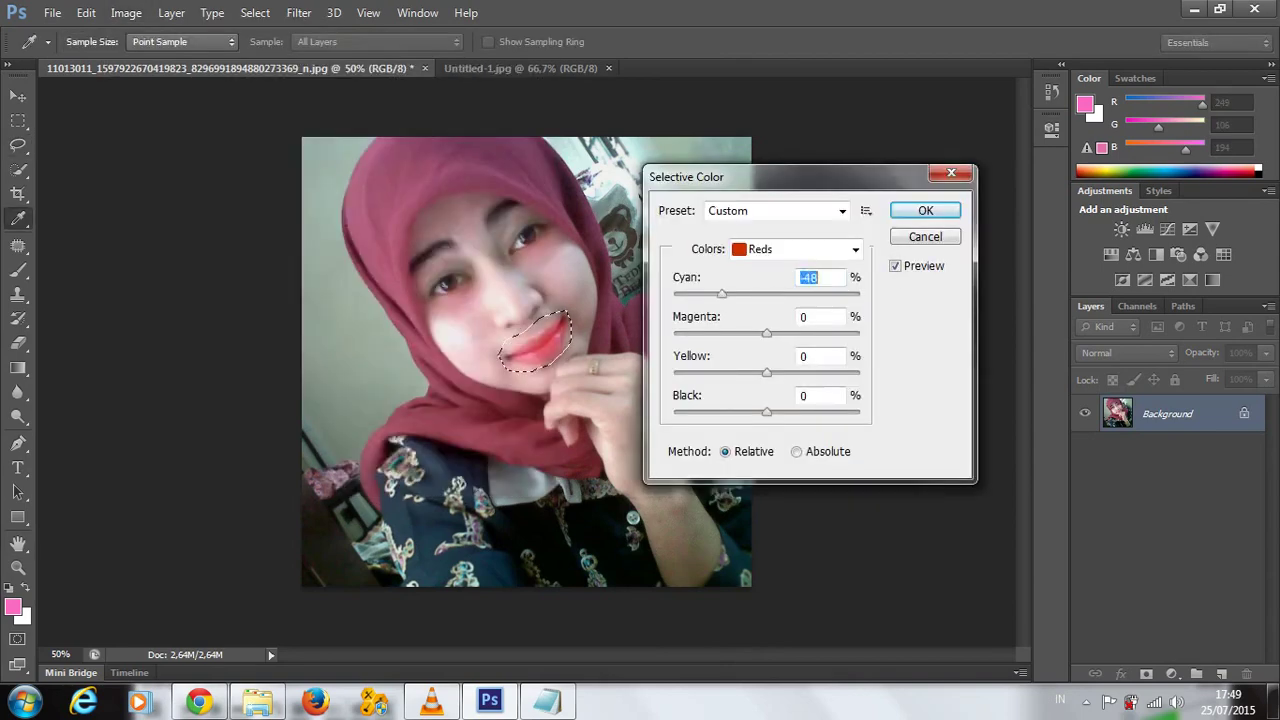
pyautogui.moveTo(766, 332)
pyautogui.mouseDown()
pyautogui.moveTo(740, 332)
pyautogui.moveTo(791, 332)
pyautogui.moveTo(744, 372)
pyautogui.moveTo(762, 411)
pyautogui.moveTo(778, 411)
pyautogui.moveTo(766, 411)
pyautogui.mouseUp()
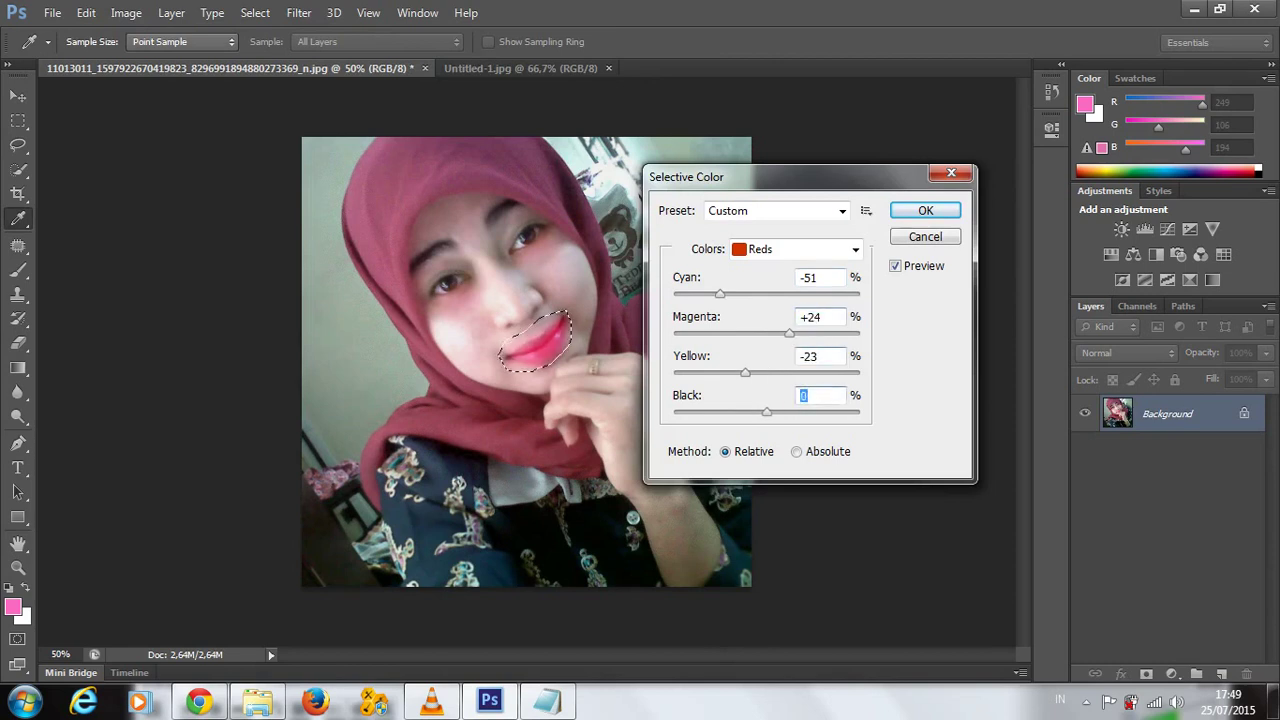
pyautogui.press('Return')
pyautogui.hotkey('ctrl', 'd')
pyautogui.press('l')
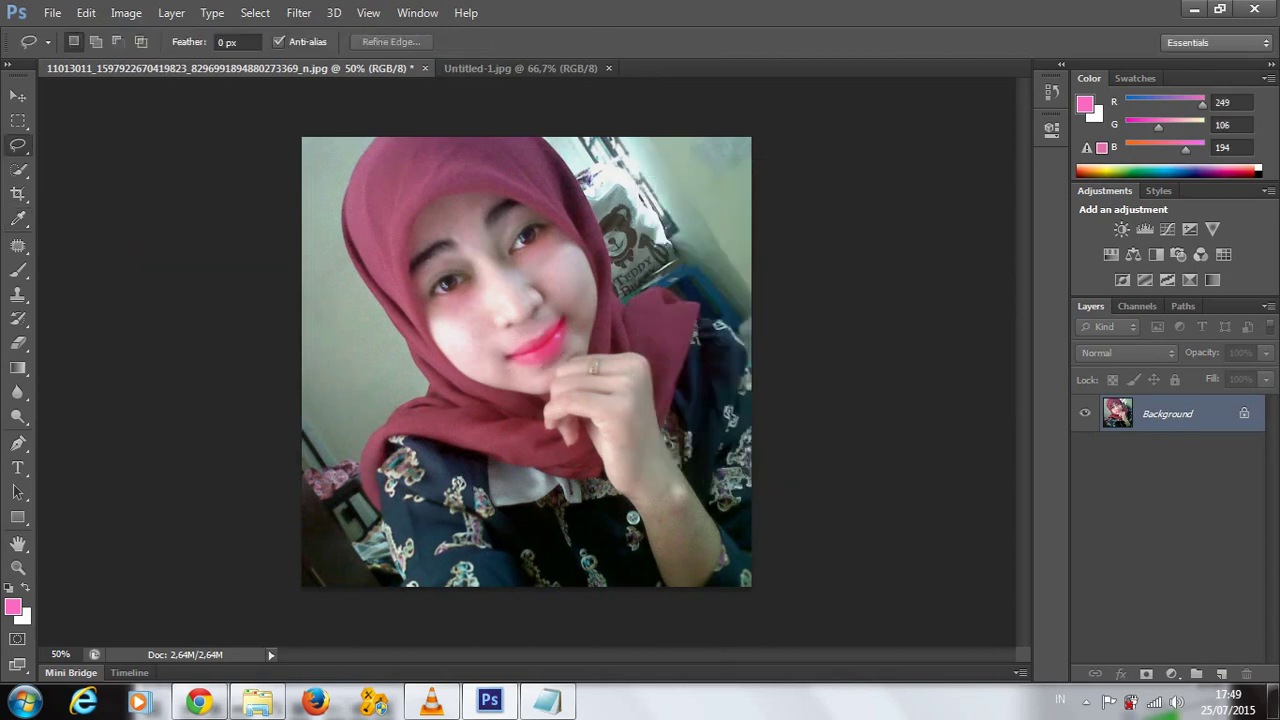
# - In Selective Color Magentas, enter a first pass of Cyan -66, Magenta -67, Yellow -55, Black -41
pyautogui.hotkey('alt', 'i')
pyautogui.press('Down')
pyautogui.press('Down')
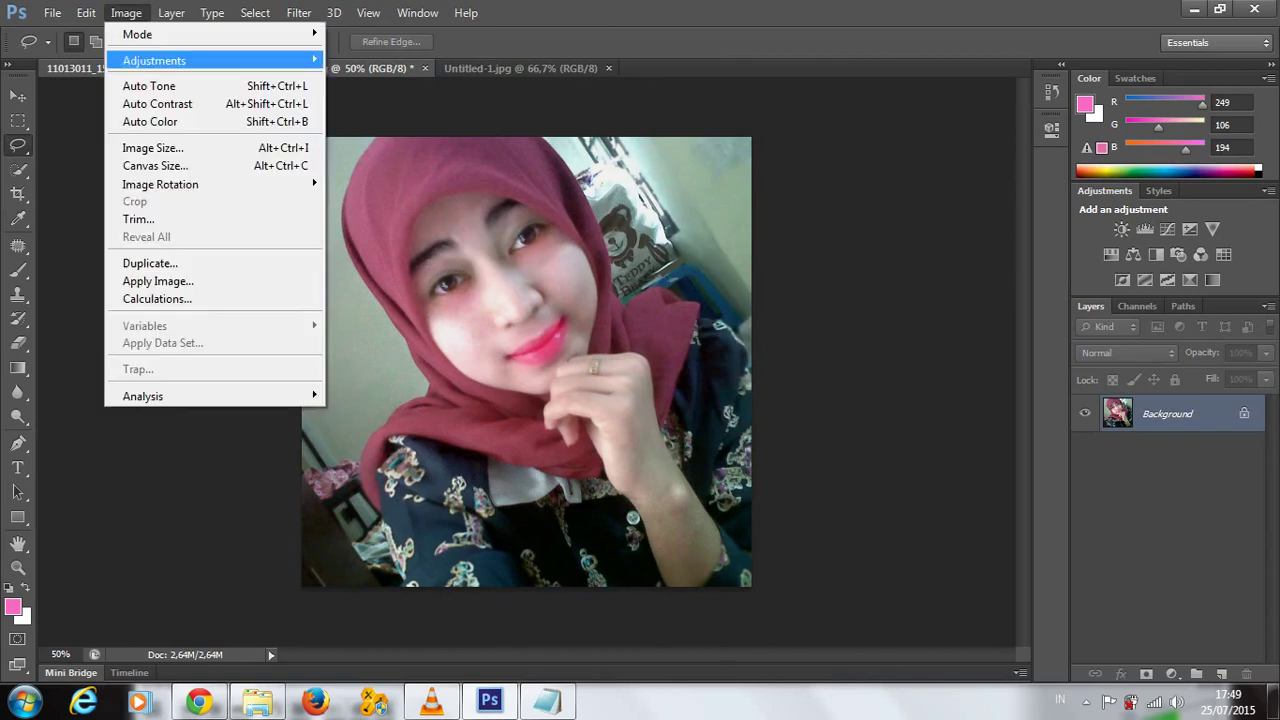
pyautogui.press('Right')
pyautogui.press('Down')
pyautogui.press('Down')
pyautogui.press('s')
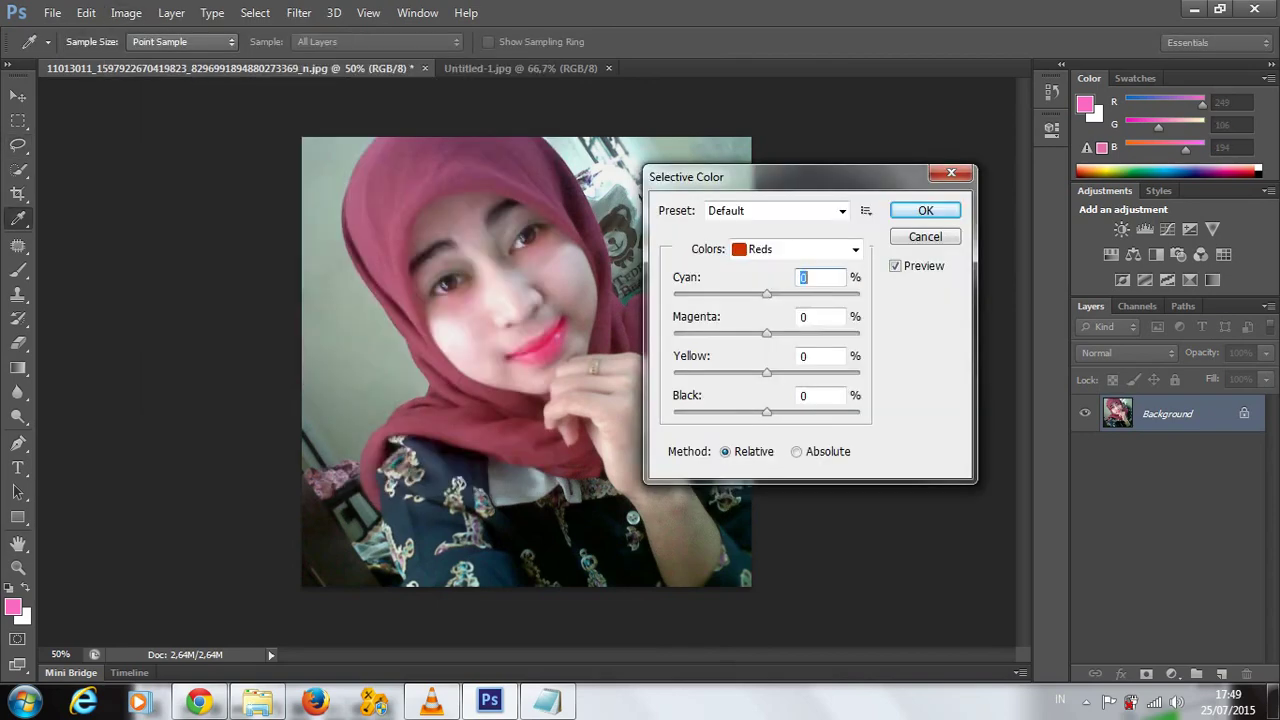
pyautogui.click(855, 249)
pyautogui.click(785, 260)
pyautogui.write('-38')
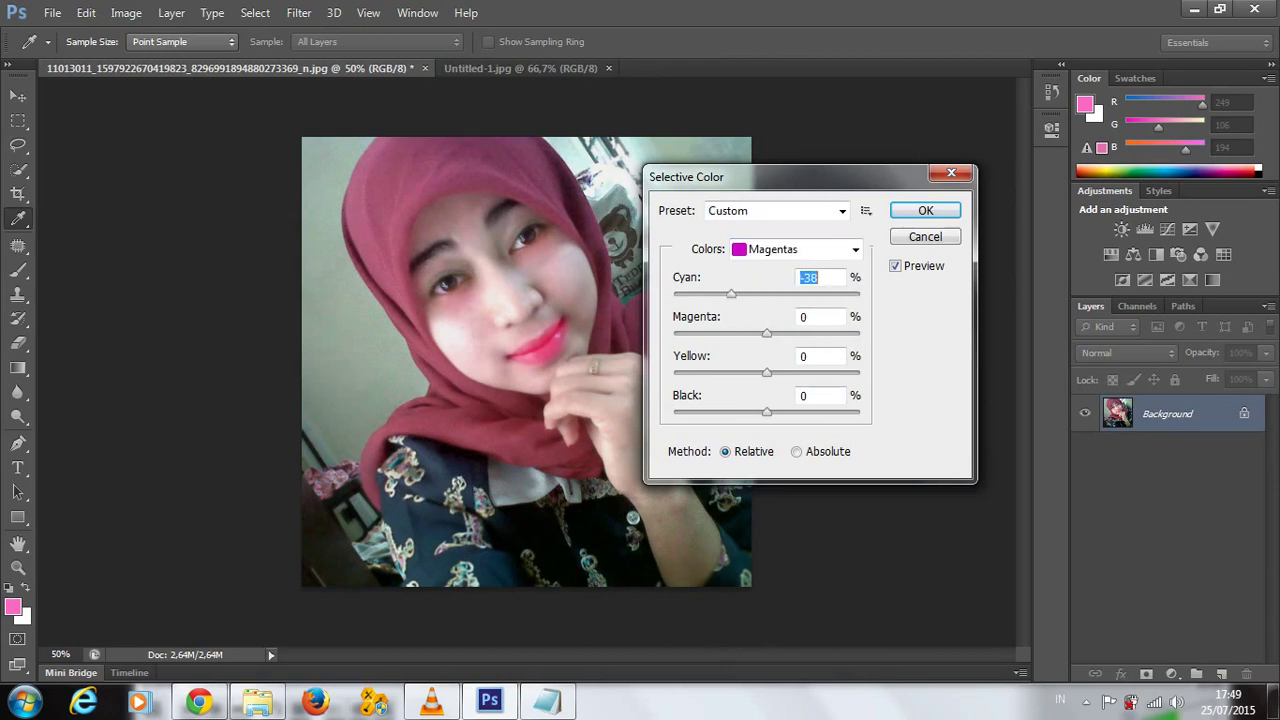
pyautogui.write('-71')
pyautogui.press('Up')
pyautogui.press('Up')
pyautogui.press('Up')
pyautogui.press('Tab')
pyautogui.write('-80')
pyautogui.write('-58')
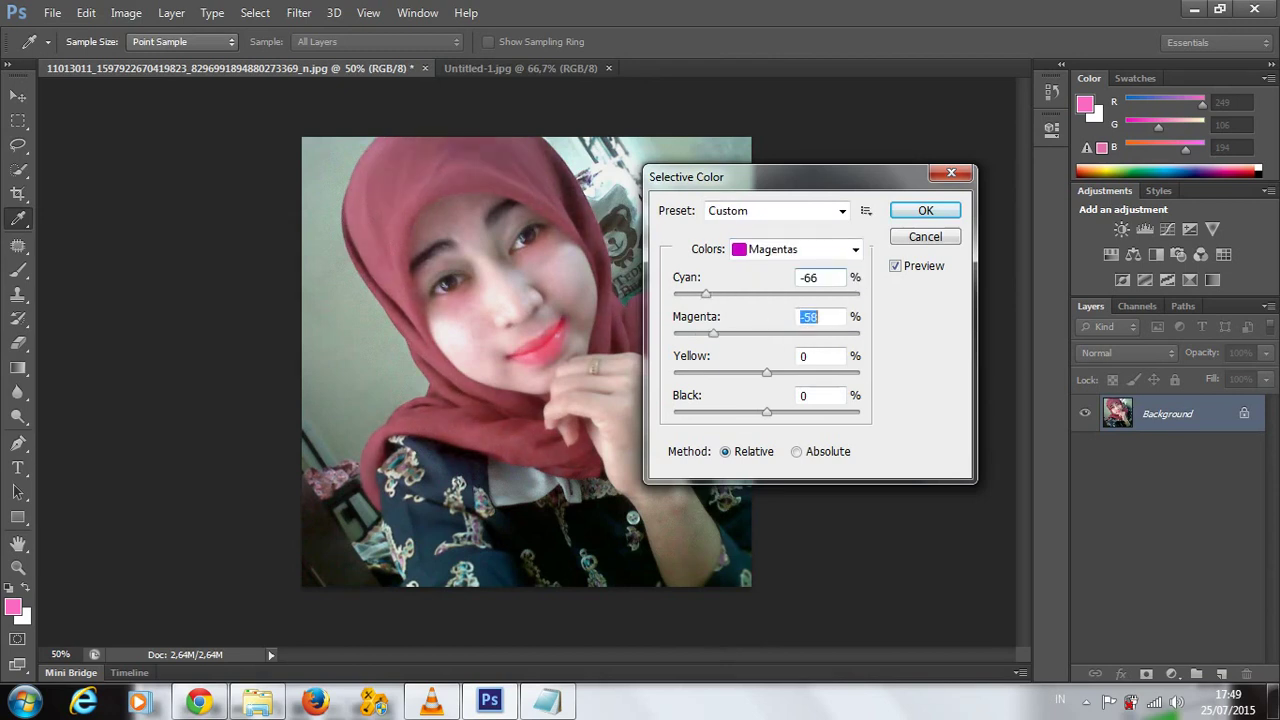
pyautogui.press('Down')
pyautogui.press('Down')
pyautogui.press('Down')
pyautogui.press('Tab')
pyautogui.write('-55')
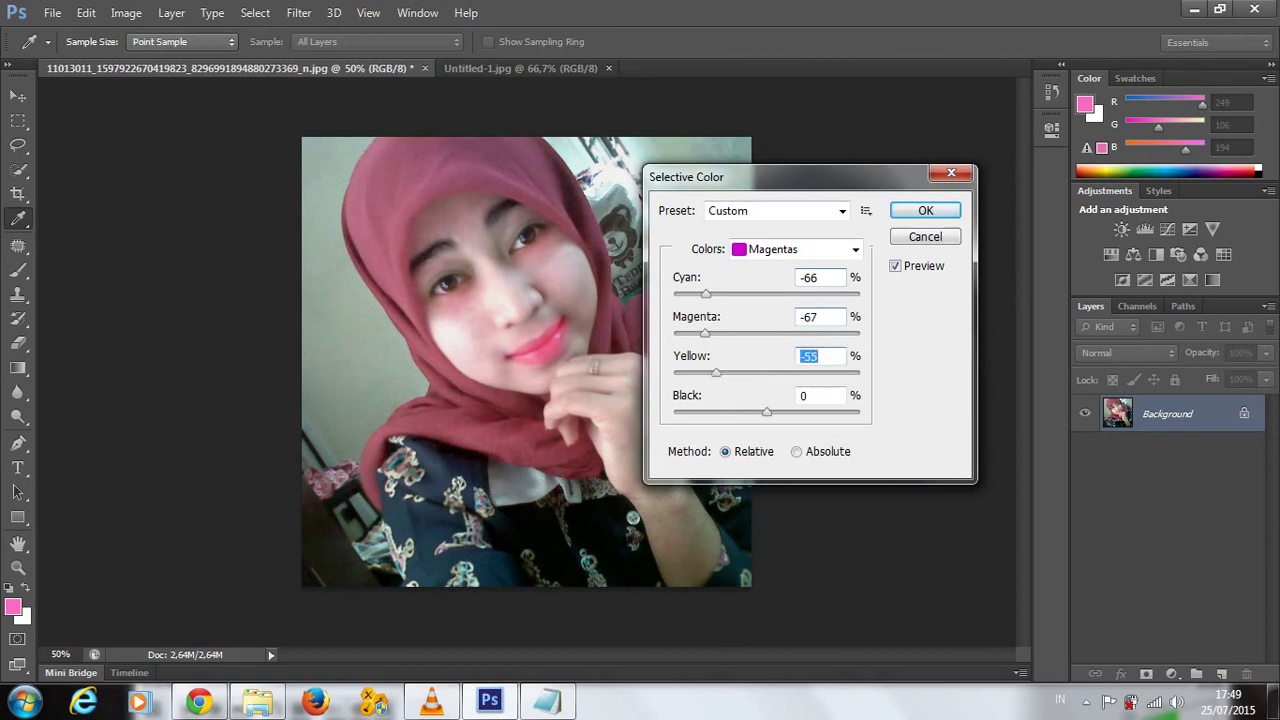
pyautogui.press('Tab')
pyautogui.write('61')
pyautogui.write('-17')
pyautogui.write('-41')
# - Refine the Magentas to Cyan -36, Magenta -36, Yellow +30 and apply the correction
pyautogui.moveTo(716, 372); pyautogui.dragTo(759, 372)
pyautogui.moveTo(706, 293); pyautogui.dragTo(733, 293)
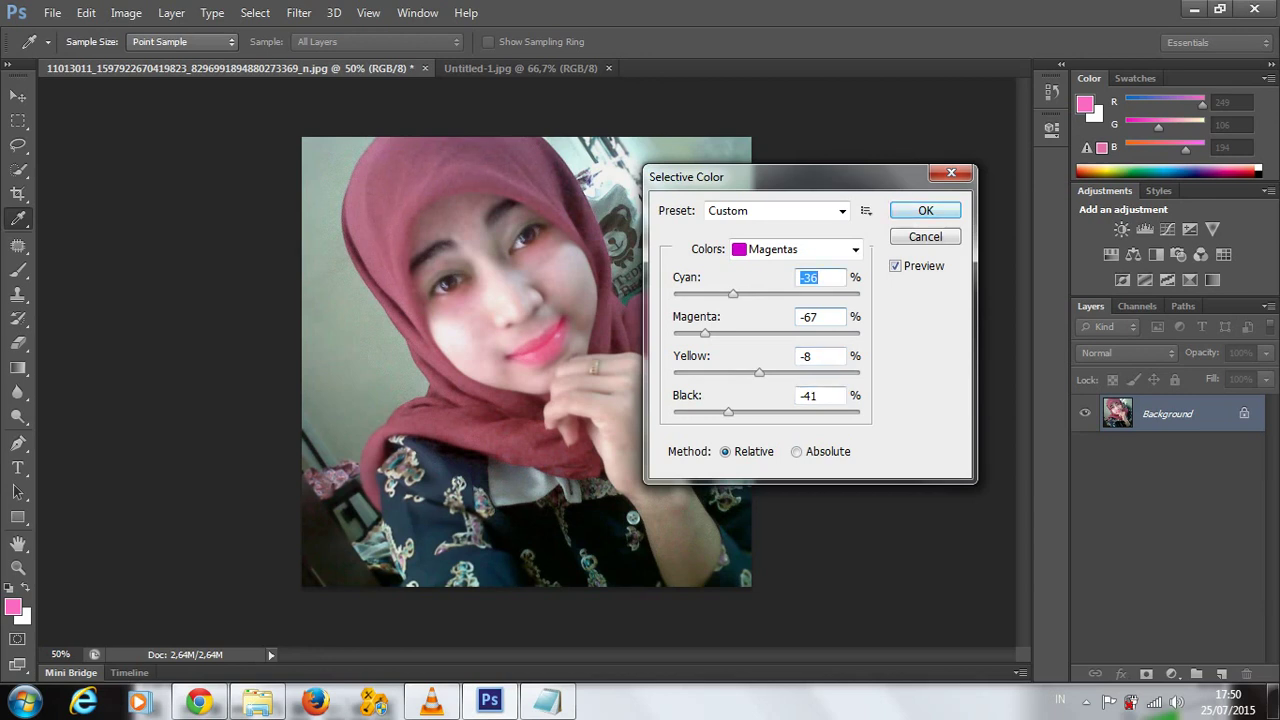
pyautogui.press('Tab')
pyautogui.press('Tab')
pyautogui.write('-21')
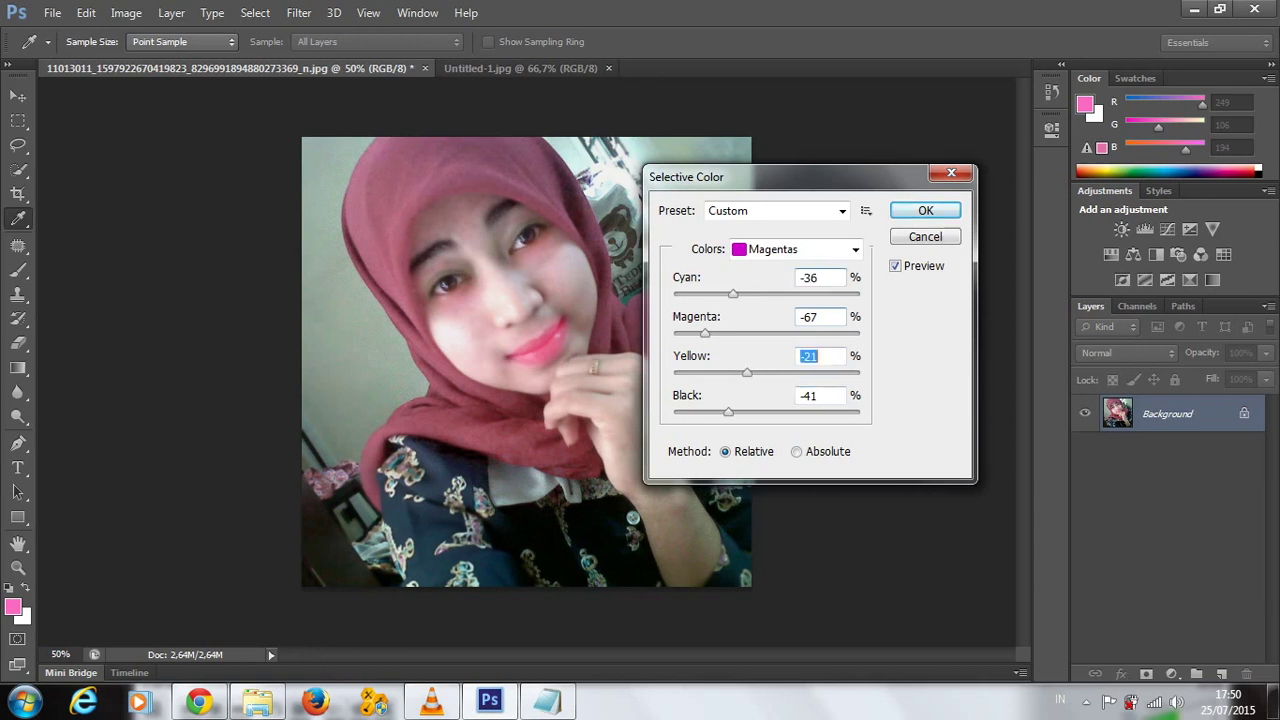
pyautogui.write('-70')
pyautogui.write('-55')
pyautogui.write('35')
pyautogui.write('30')
pyautogui.click(820, 316)
pyautogui.write('-26')
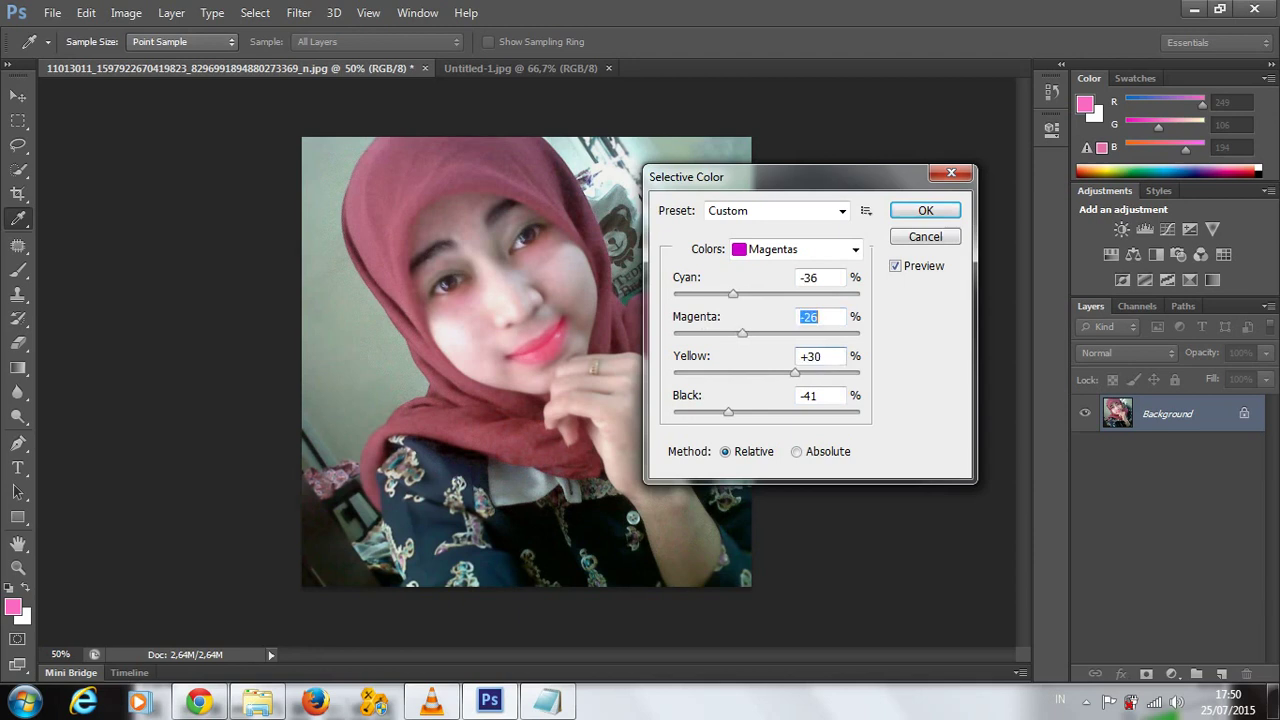
pyautogui.hotkey('shift', 'Down')
pyautogui.press('Return')
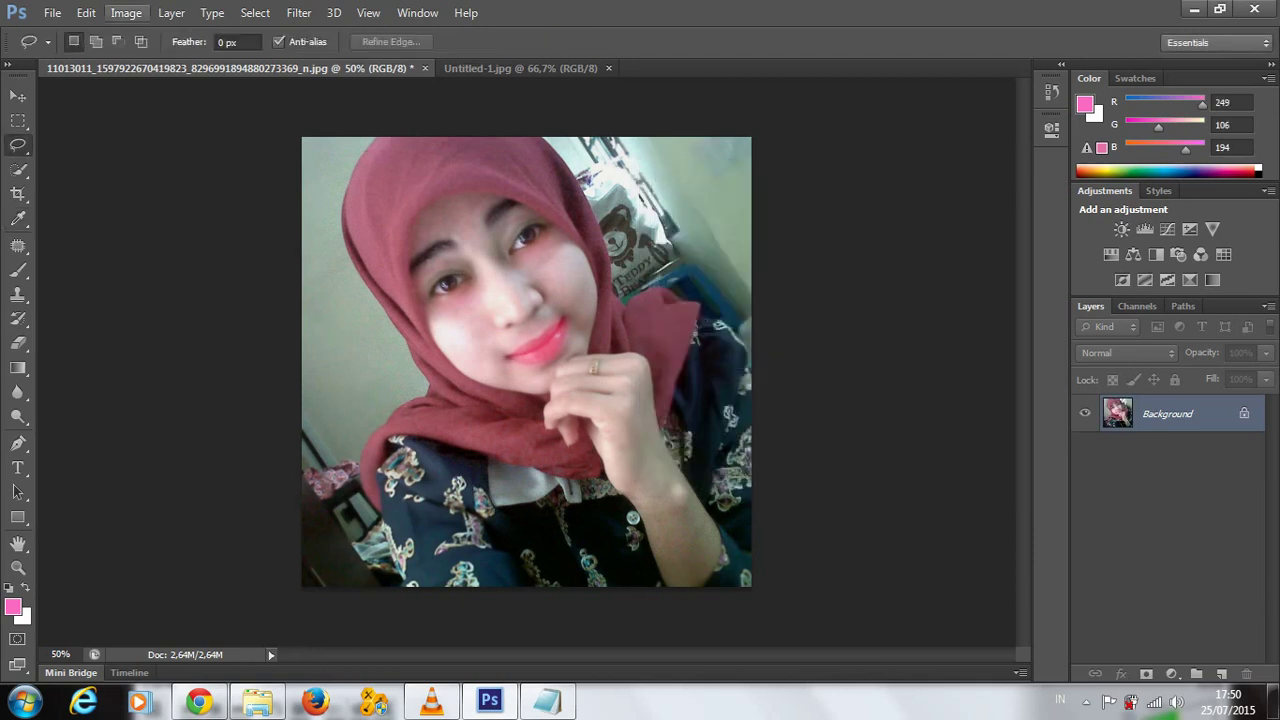
# - Apply a Curves adjustment with points at input 64 → output 47 and 133 → 130
pyautogui.click(126, 13)
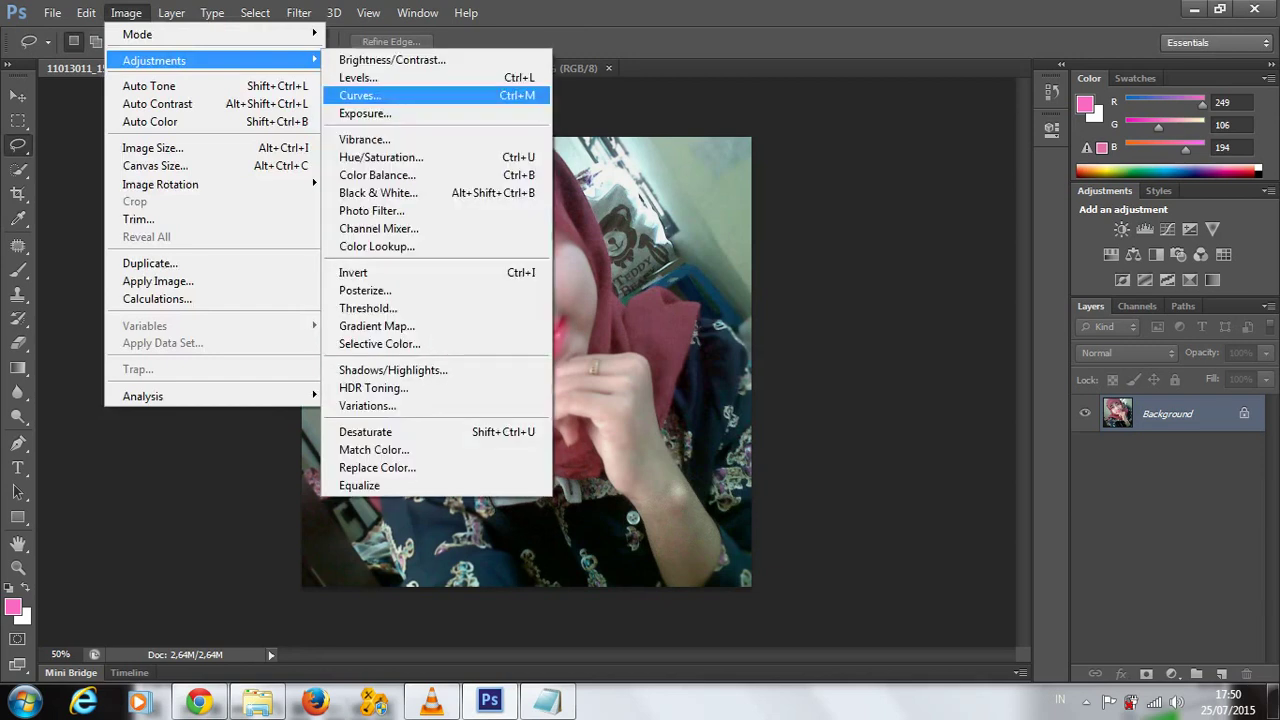
pyautogui.press('Return')
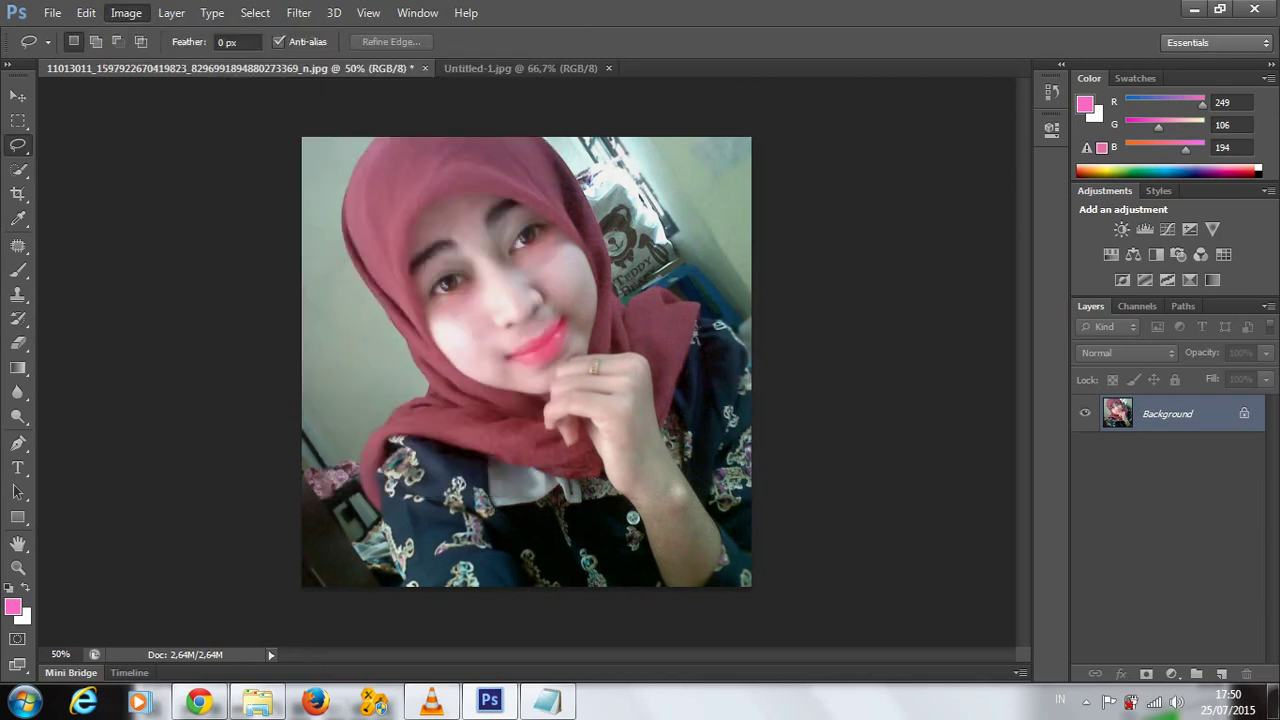
pyautogui.hotkey('ctrl', 'm')
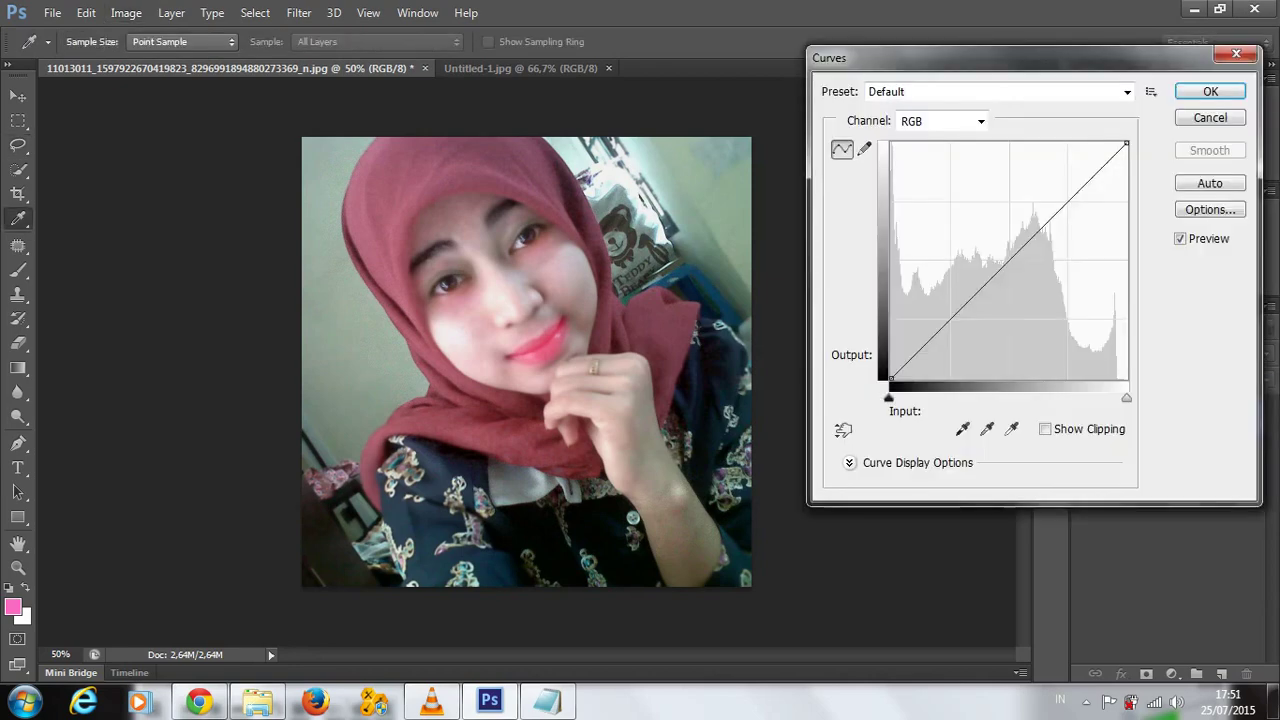
pyautogui.moveTo(932, 337); pyautogui.dragTo(950, 335)
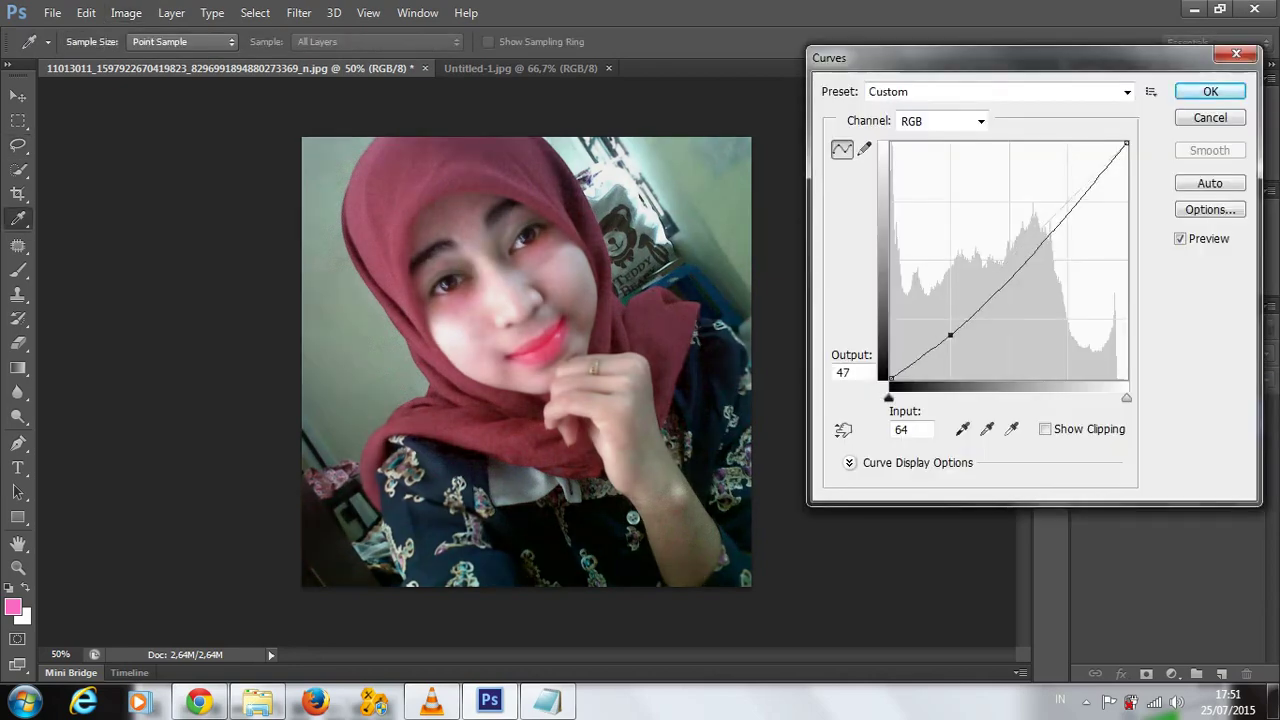
pyautogui.click(1016, 264)
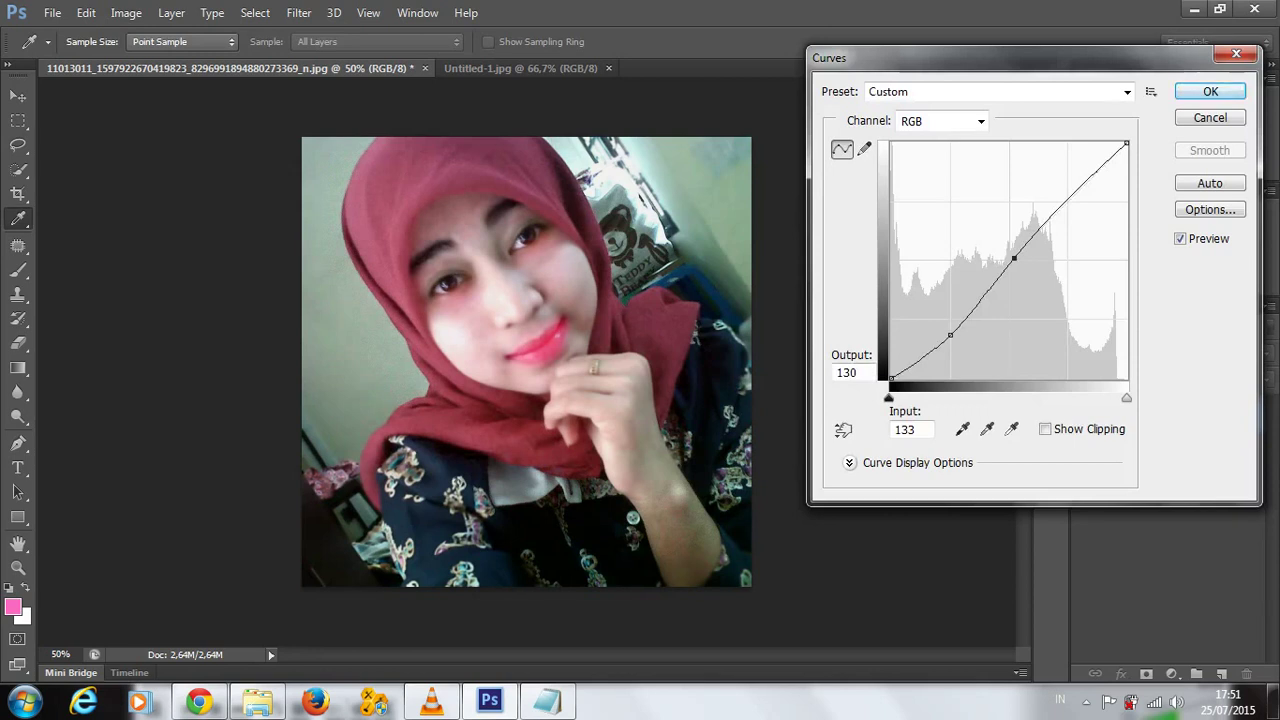
pyautogui.press('Return')
pyautogui.press('l')
pyautogui.hotkey('alt', 'i')
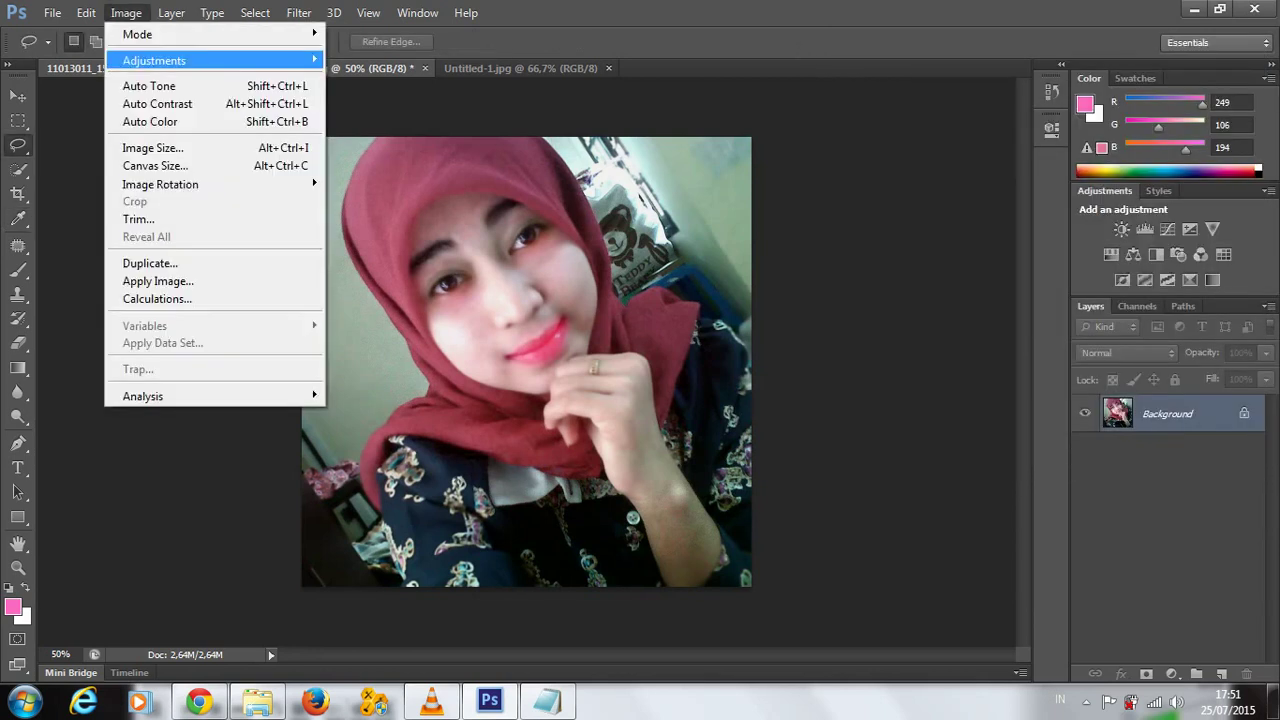
# - Apply Hue/Saturation to the whole photo with Hue +11, Saturation -10, Lightness -6
pyautogui.press('Right')
pyautogui.press('Down')
pyautogui.press('Down')
pyautogui.press('Down')
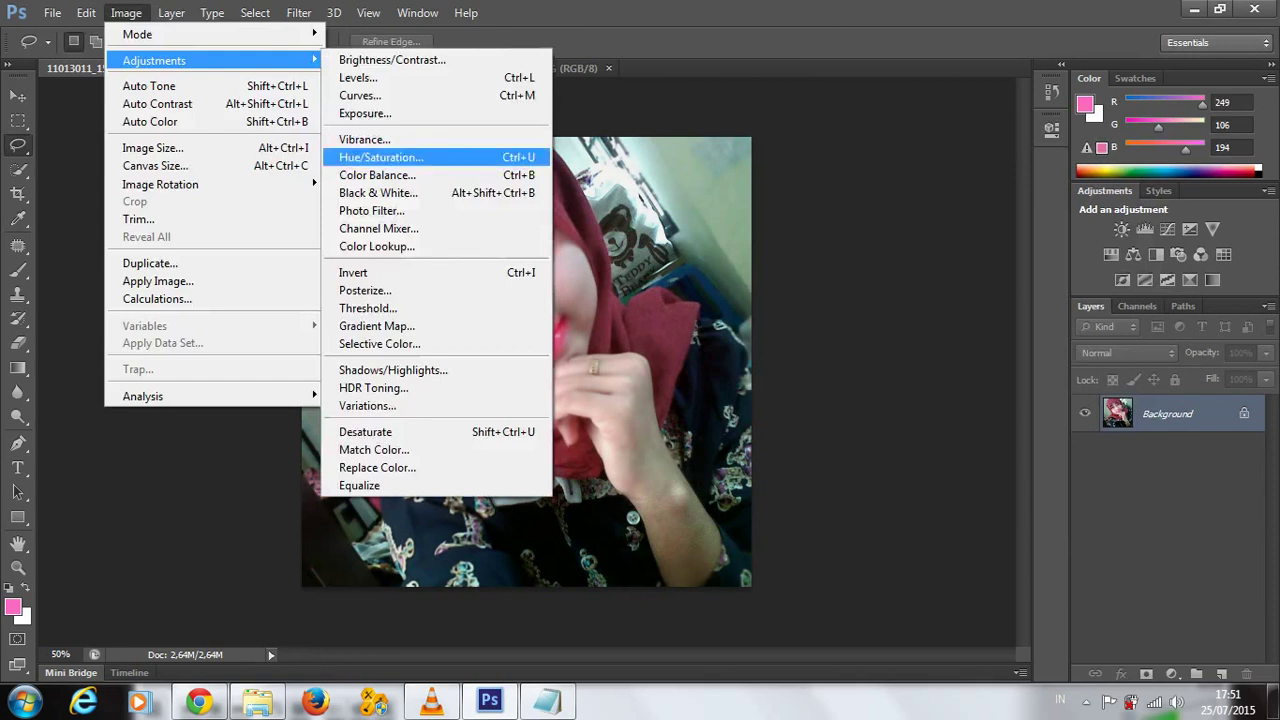
pyautogui.press('Return')
pyautogui.press('Down')
pyautogui.press('Down')
pyautogui.press('Down')
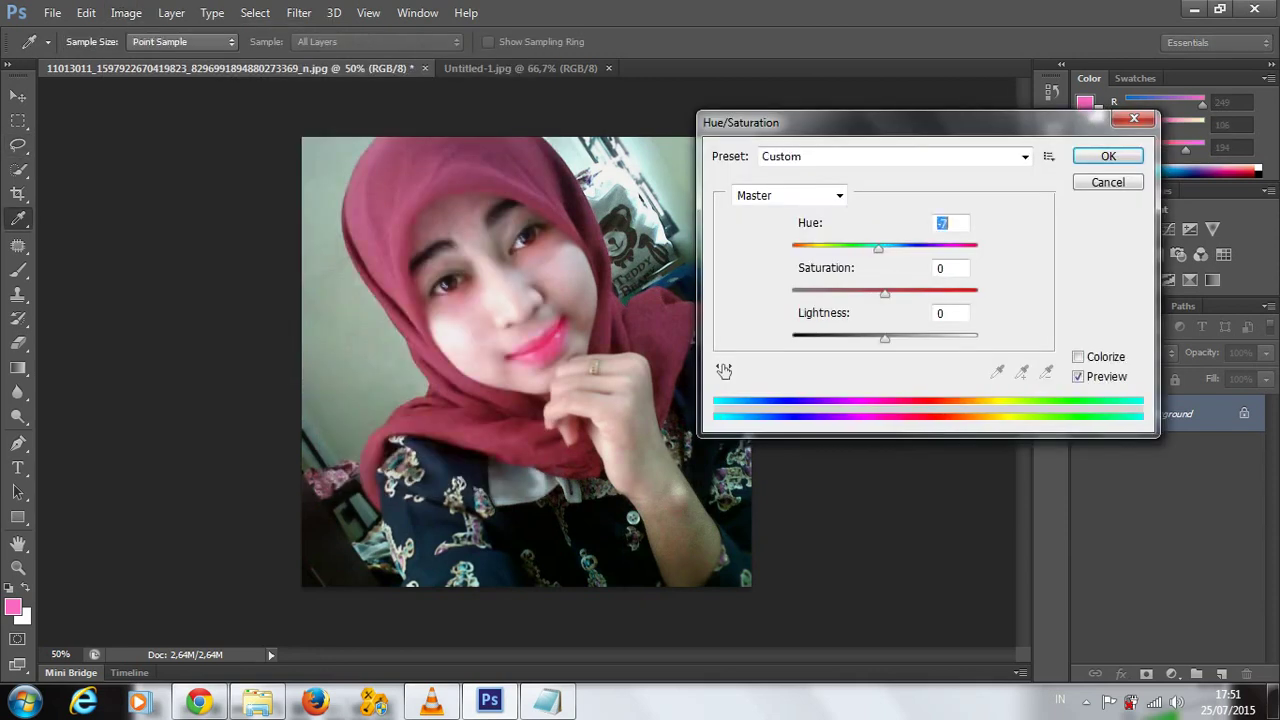
pyautogui.press('Up')
pyautogui.press('Up')
pyautogui.press('Up')
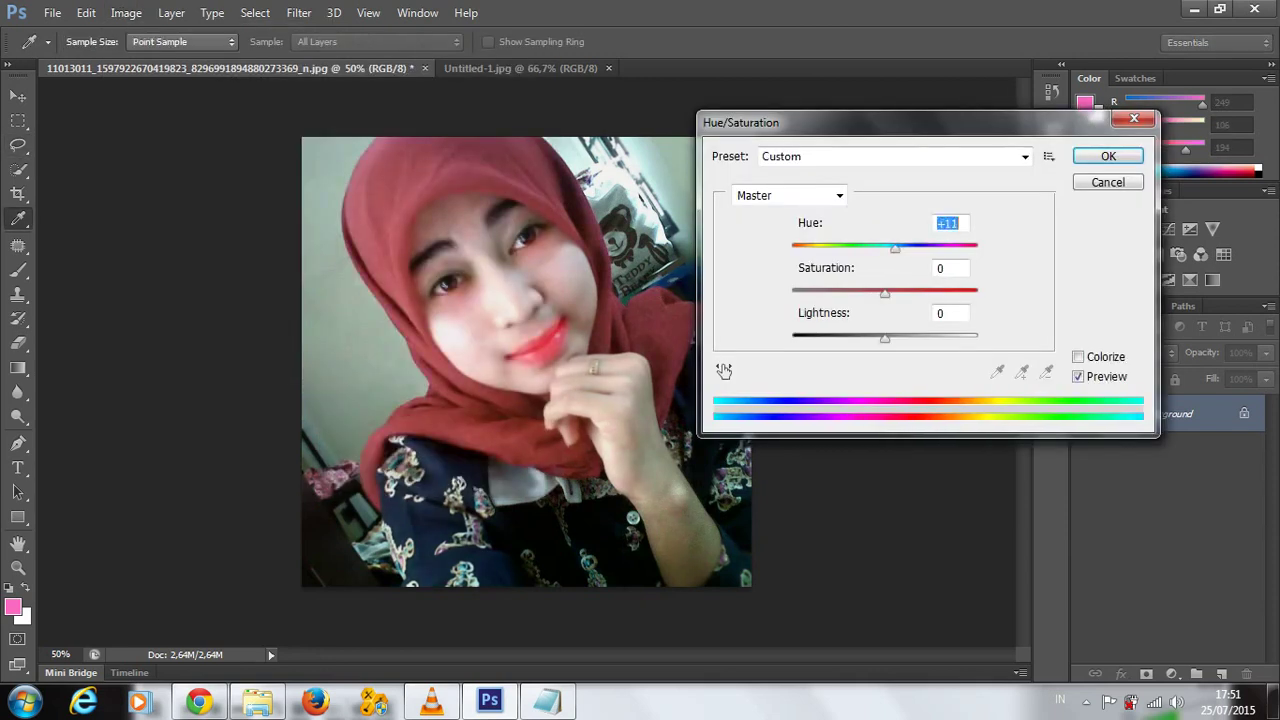
pyautogui.press('Tab')
pyautogui.press('Down')
pyautogui.press('Down')
pyautogui.press('Down')
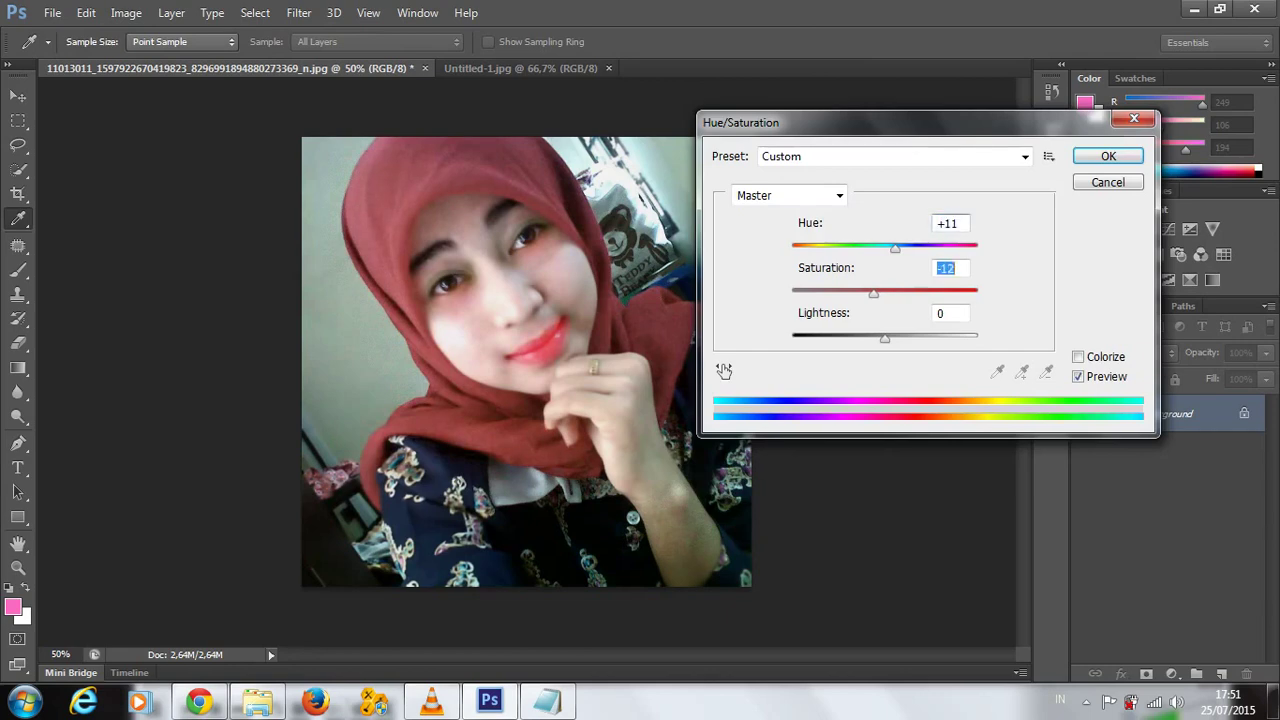
pyautogui.press('Up')
pyautogui.press('Up')
pyautogui.press('Tab')
pyautogui.press('Down')
pyautogui.press('Down')
pyautogui.press('Down')
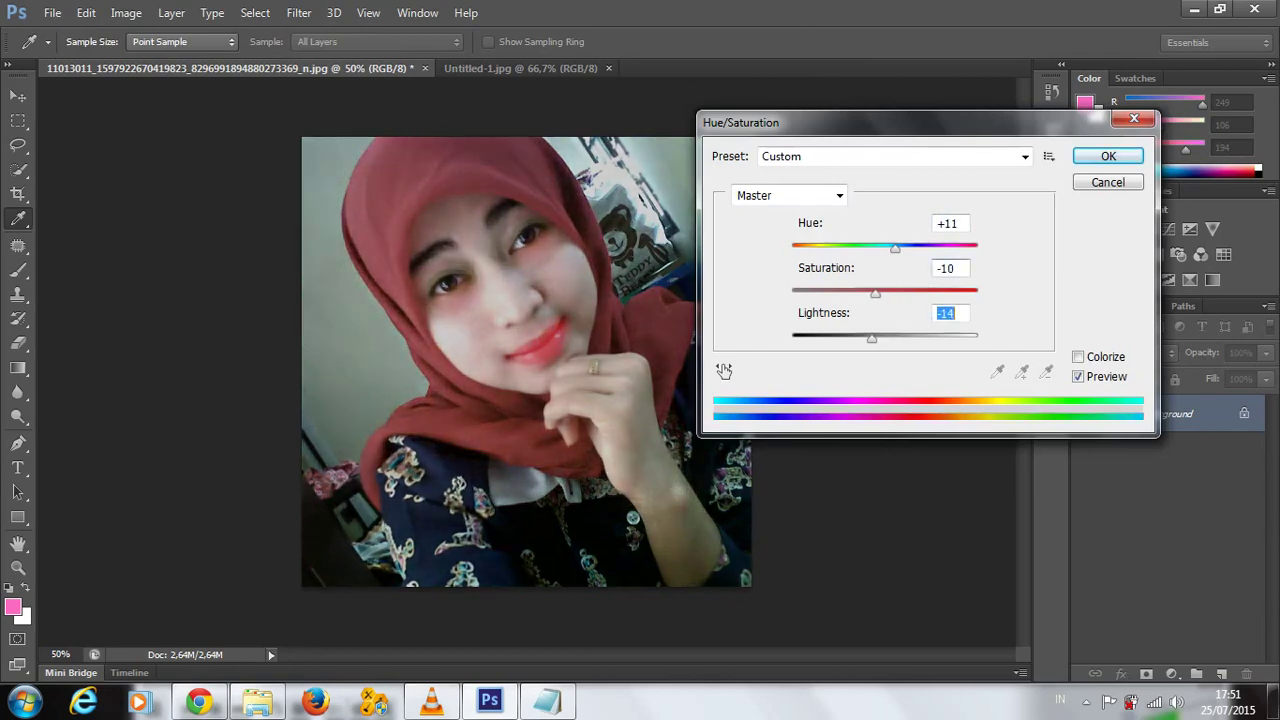
pyautogui.press('Up')
pyautogui.press('Up')
pyautogui.press('Up')
pyautogui.press('Down')
pyautogui.press('Down')
pyautogui.press('Down')
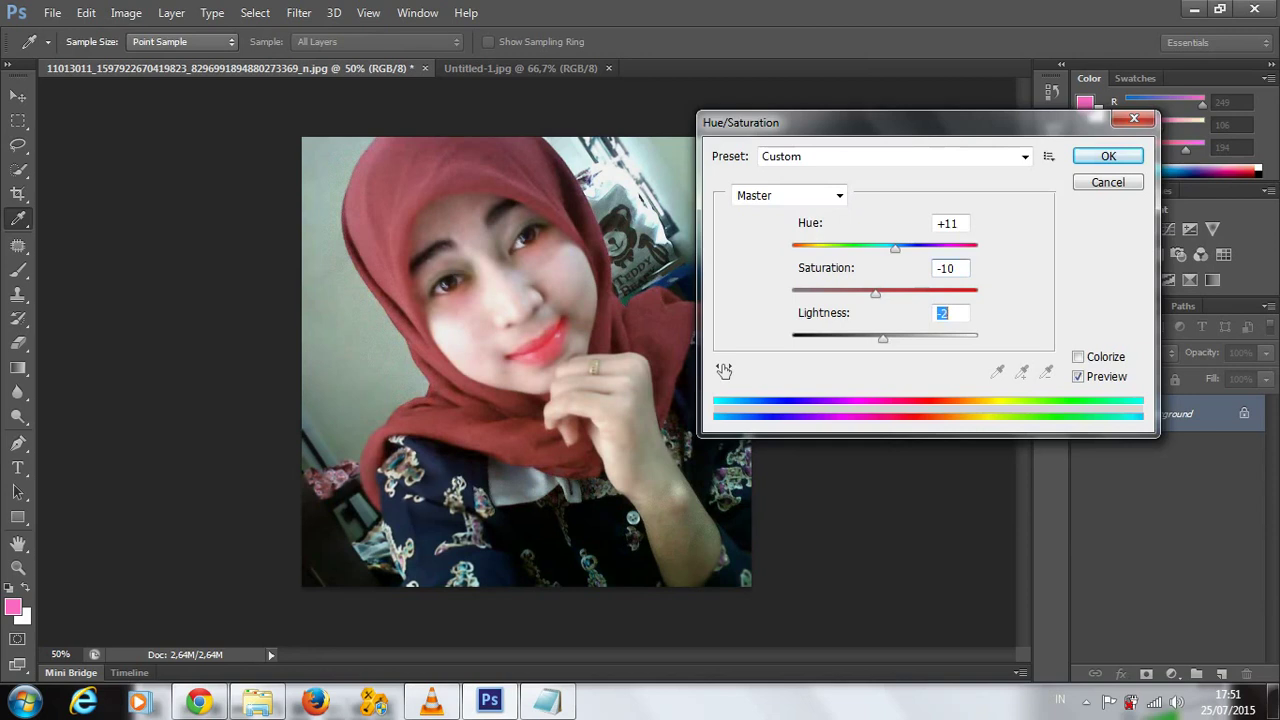
pyautogui.press('Down')
pyautogui.press('Down')
pyautogui.press('Down')
pyautogui.press('Return')
pyautogui.press('l')
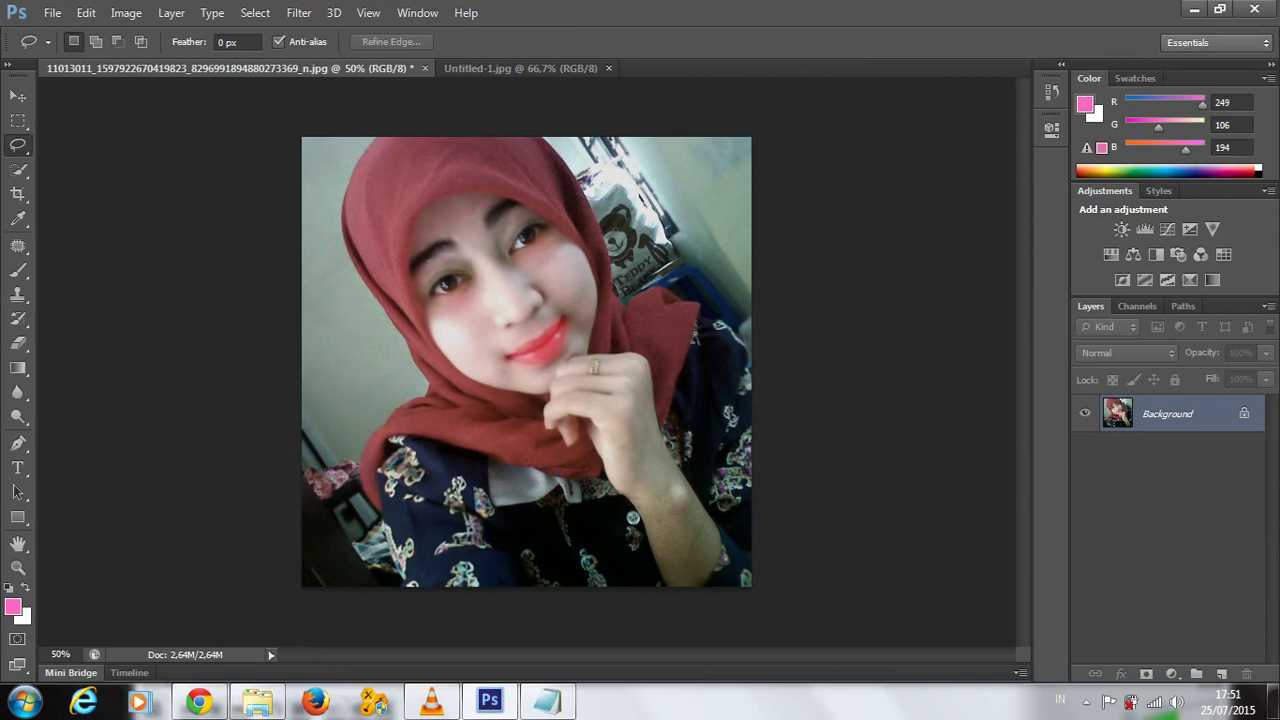
# - Duplicate the Background layer and hide the original Background
pyautogui.moveTo(1168, 413); pyautogui.dragTo(1126, 663)
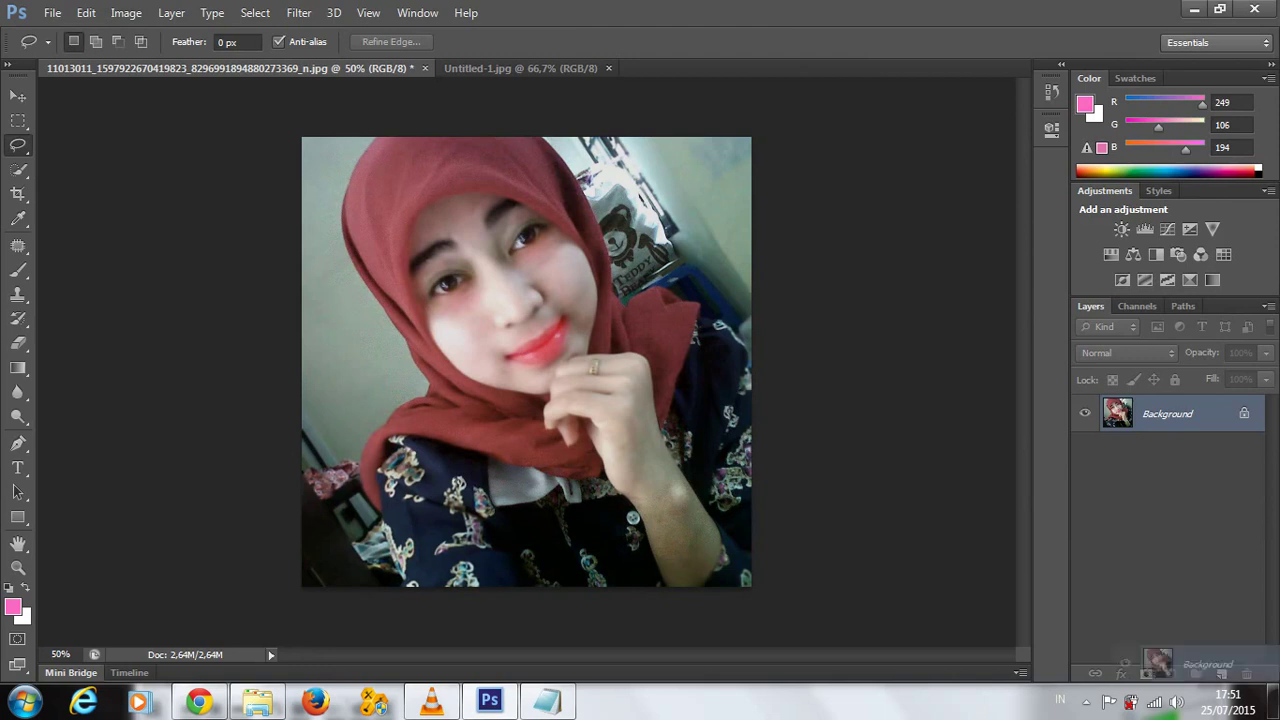
pyautogui.moveTo(1210, 665); pyautogui.dragTo(1222, 673)
pyautogui.click(1085, 450)
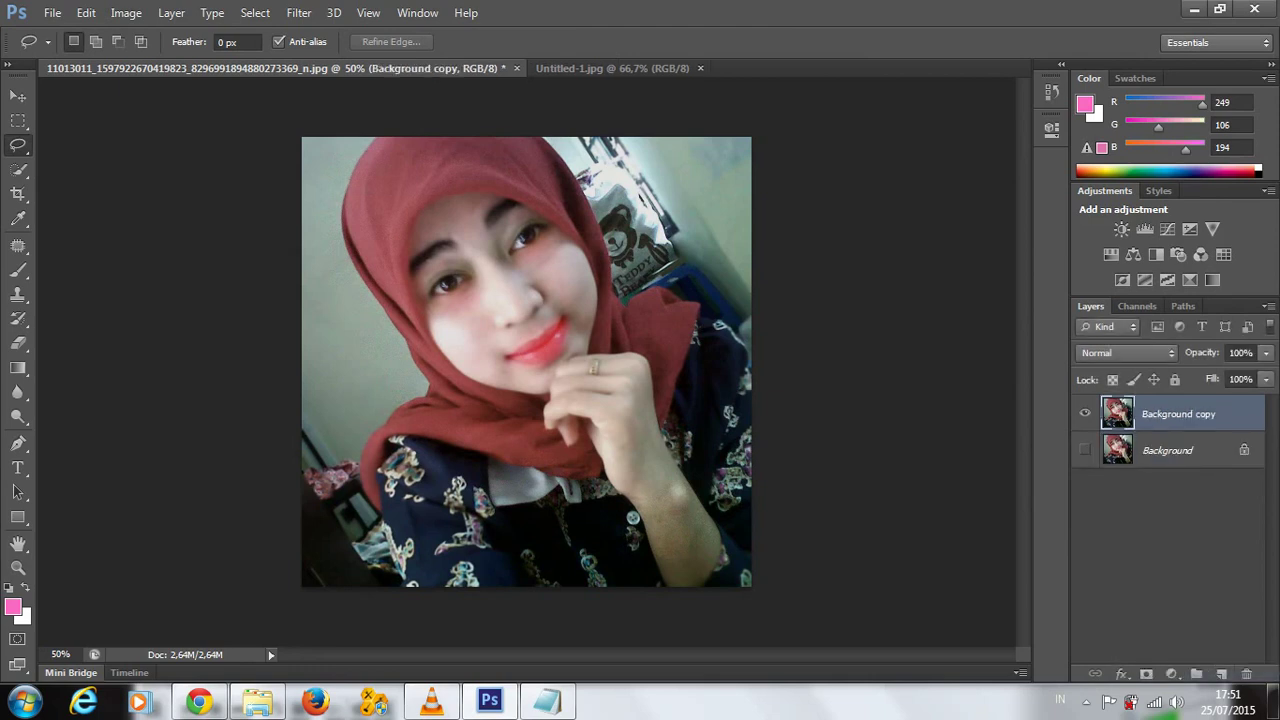
# - Set the Eraser to a soft round 370 px brush, undoing a trial hard-edged erase
pyautogui.click(18, 342)
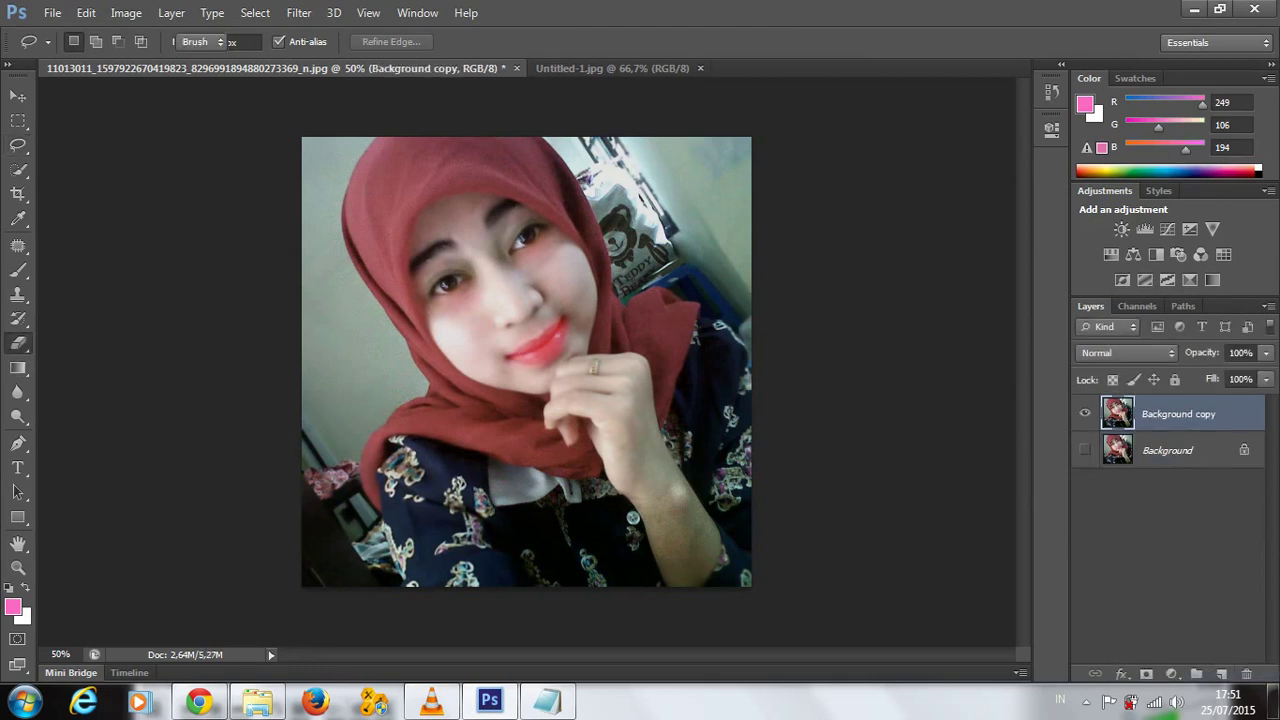
pyautogui.click(454, 329)
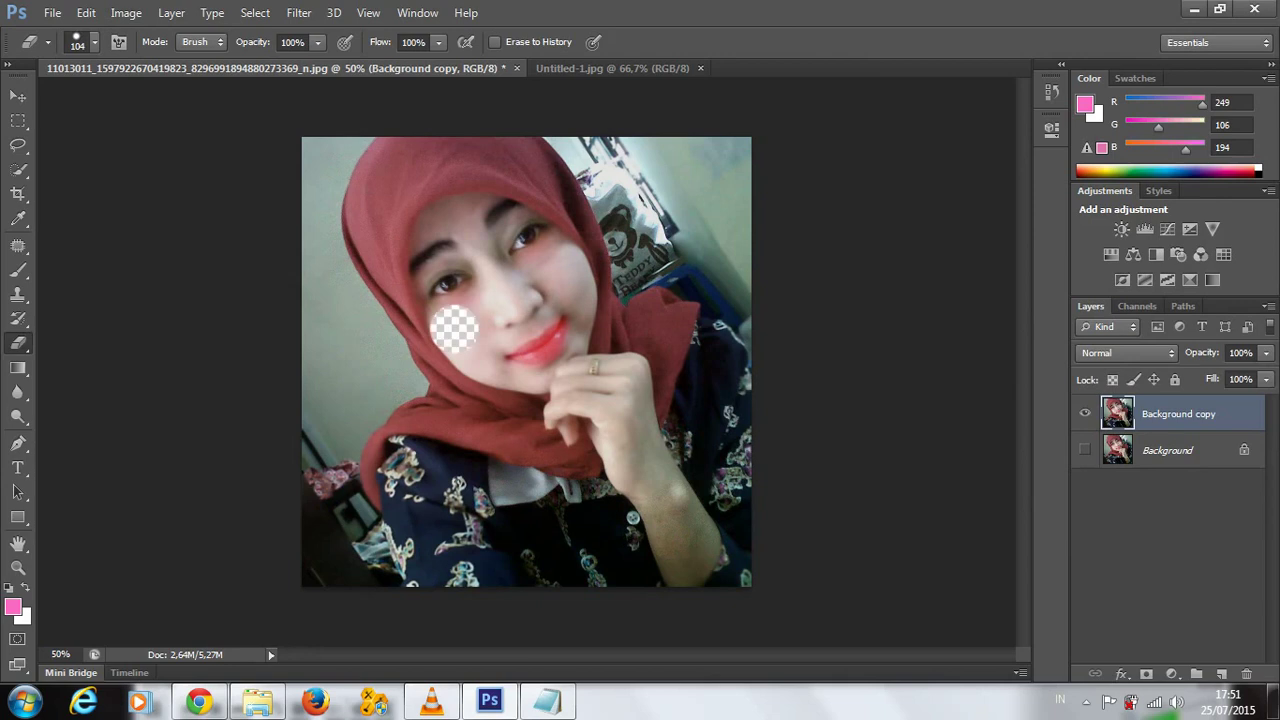
pyautogui.moveTo(445, 325); pyautogui.dragTo(540, 240)
pyautogui.hotkey('ctrl', 'z')
pyautogui.rightClick(486, 297)
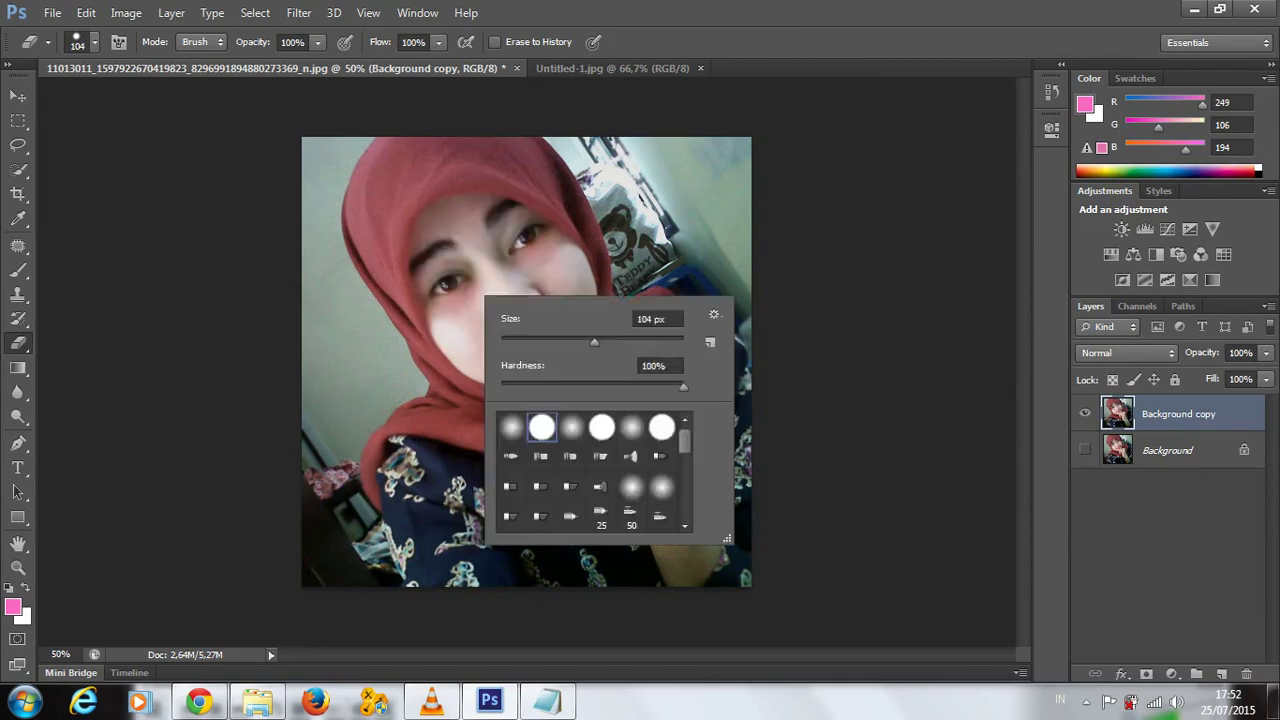
pyautogui.click(511, 427)
pyautogui.moveTo(594, 342); pyautogui.dragTo(653, 342)
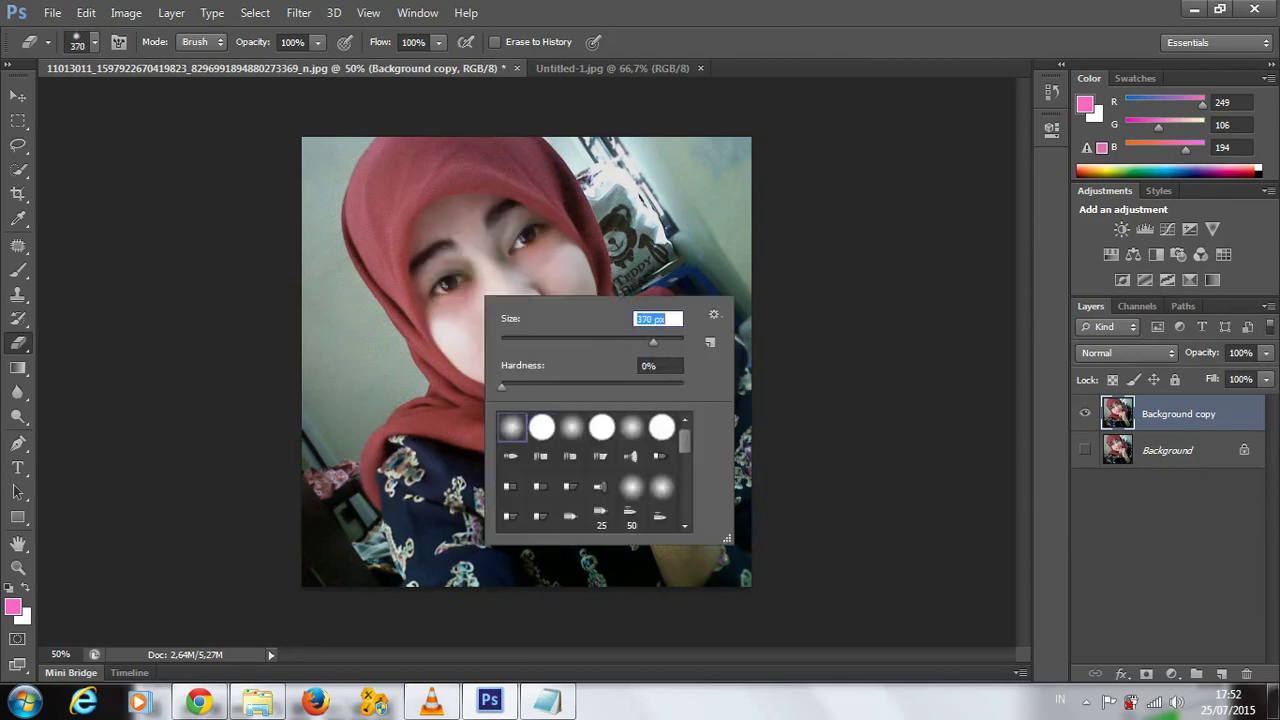
pyautogui.press('Return')
# - Erase the face, hand and centre of the copy, then show the original Background
pyautogui.click(479, 261)
pyautogui.moveTo(475, 250); pyautogui.dragTo(560, 390)
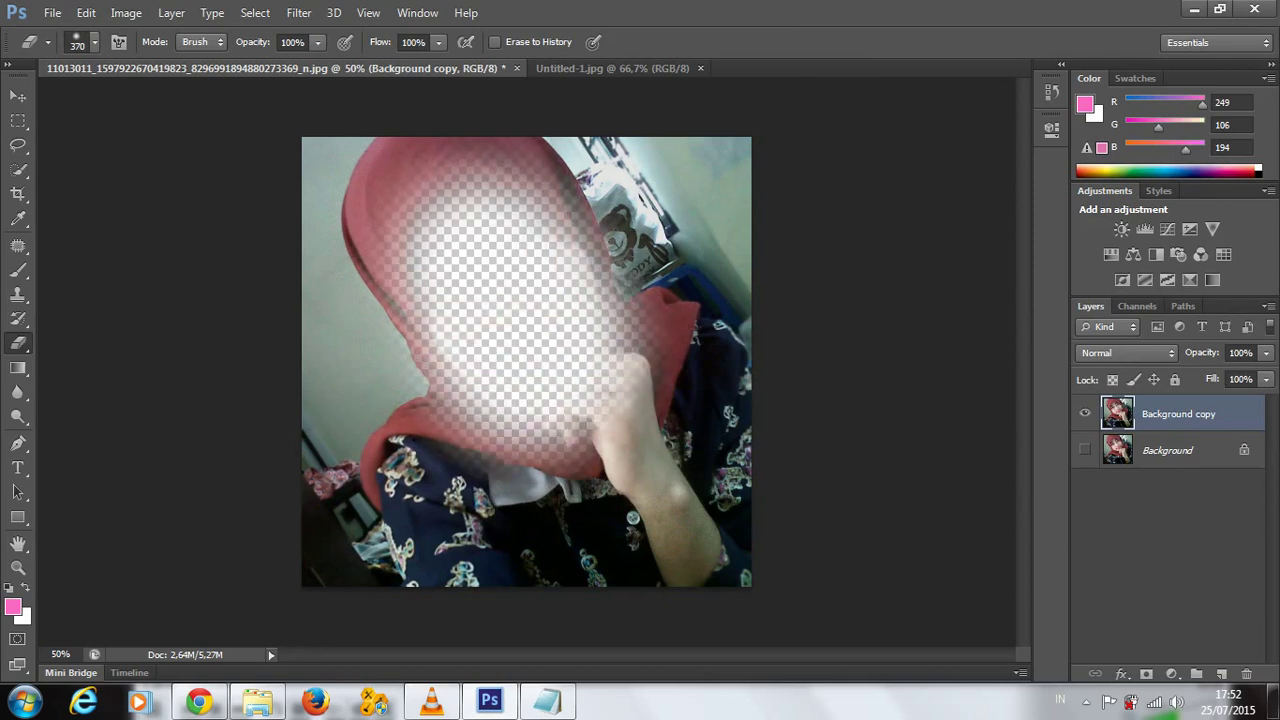
pyautogui.moveTo(600, 360); pyautogui.dragTo(550, 480)
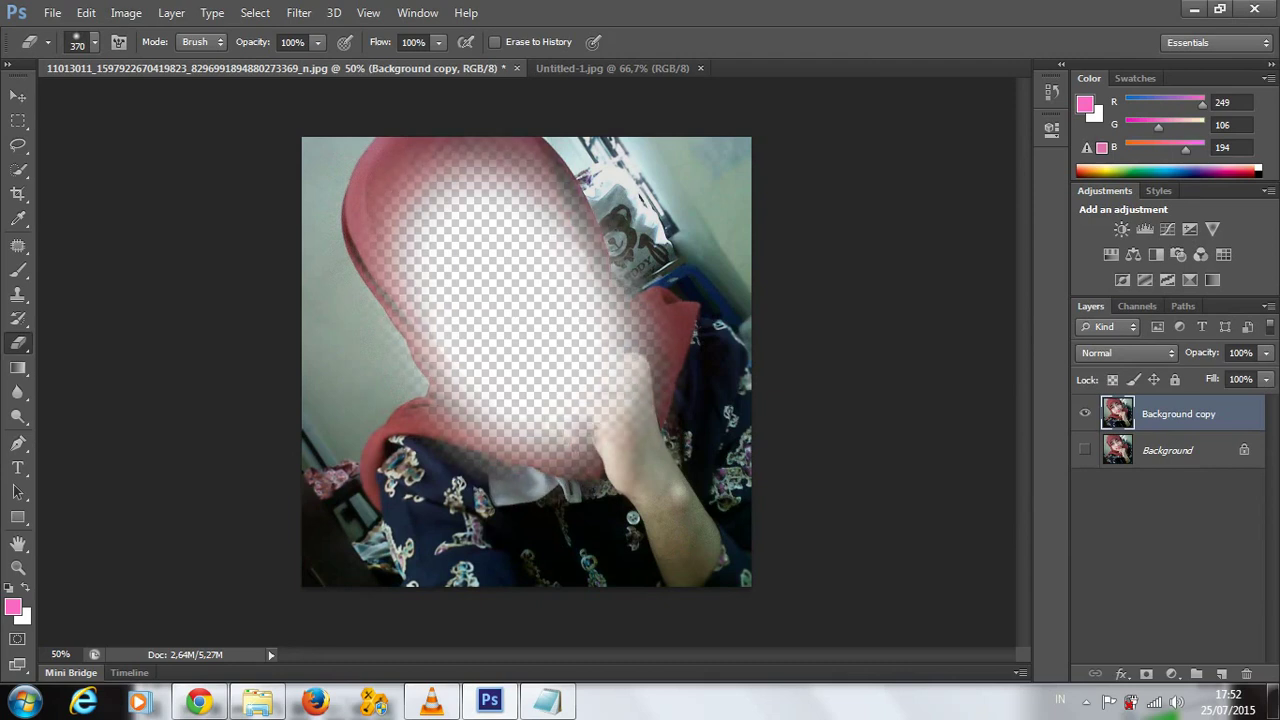
pyautogui.moveTo(560, 200); pyautogui.dragTo(500, 480)
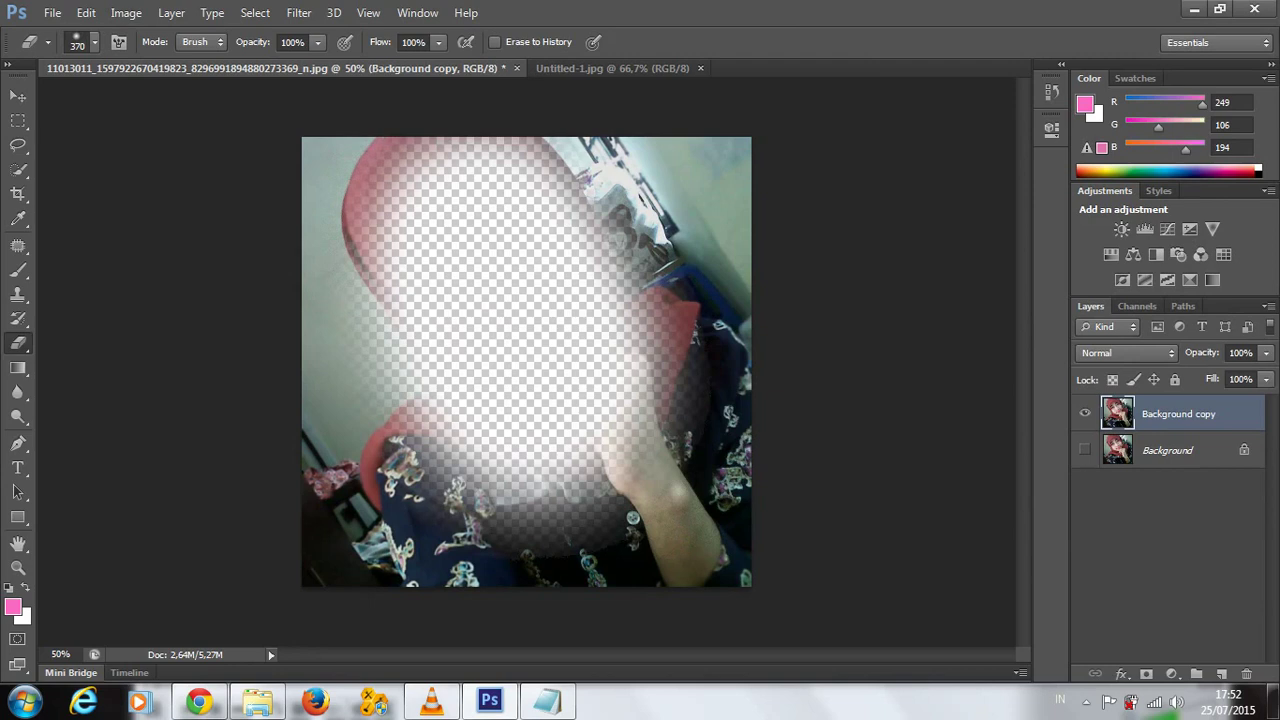
pyautogui.moveTo(700, 320); pyautogui.dragTo(450, 520)
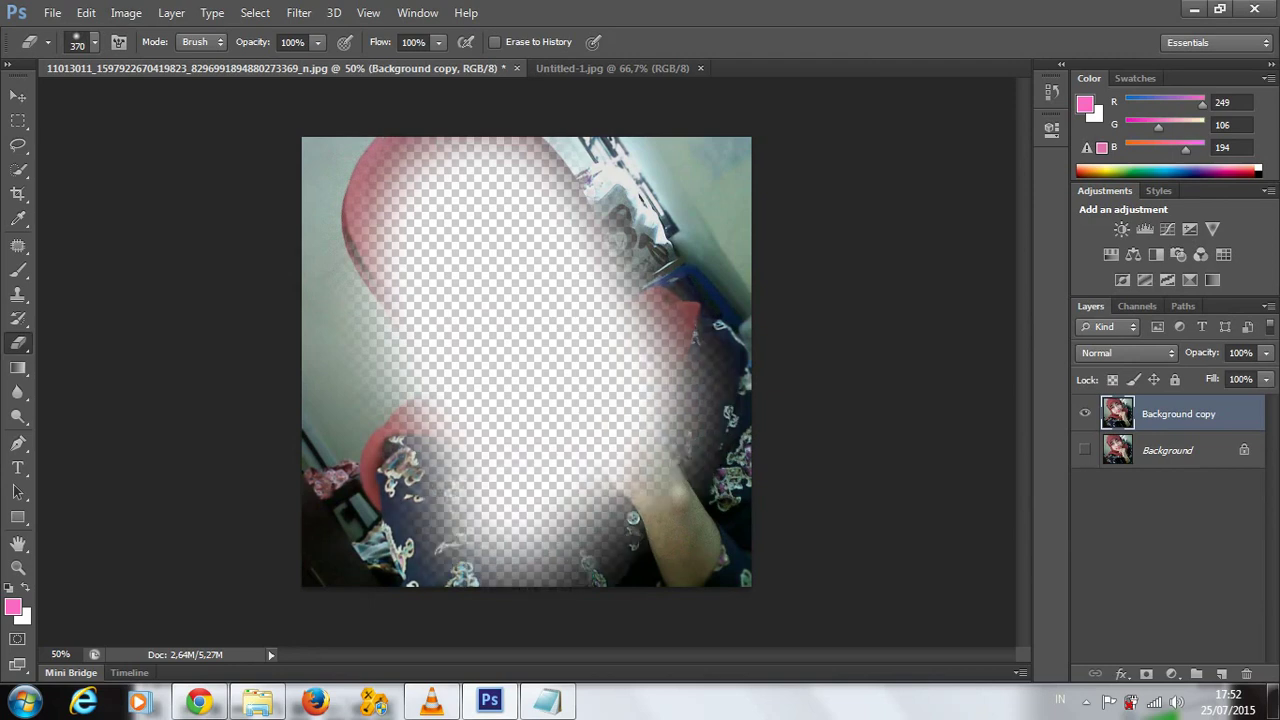
pyautogui.moveTo(430, 230); pyautogui.dragTo(560, 480)
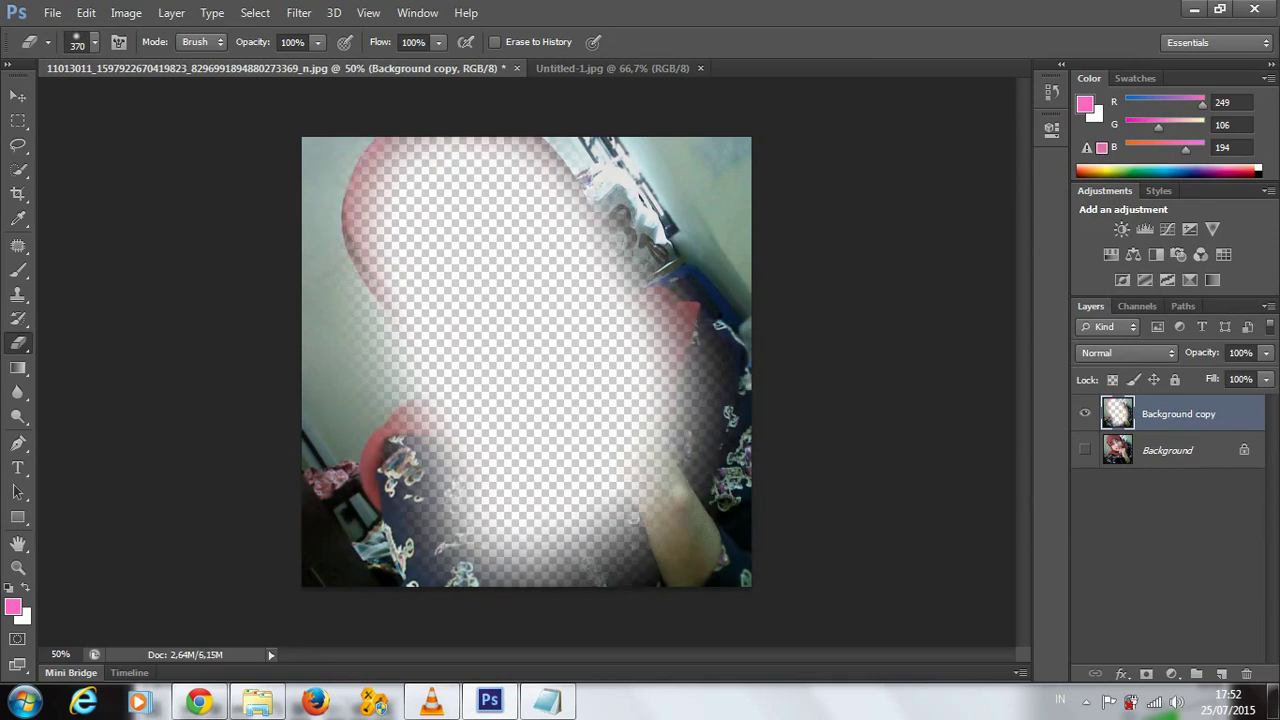
pyautogui.click(1085, 450)
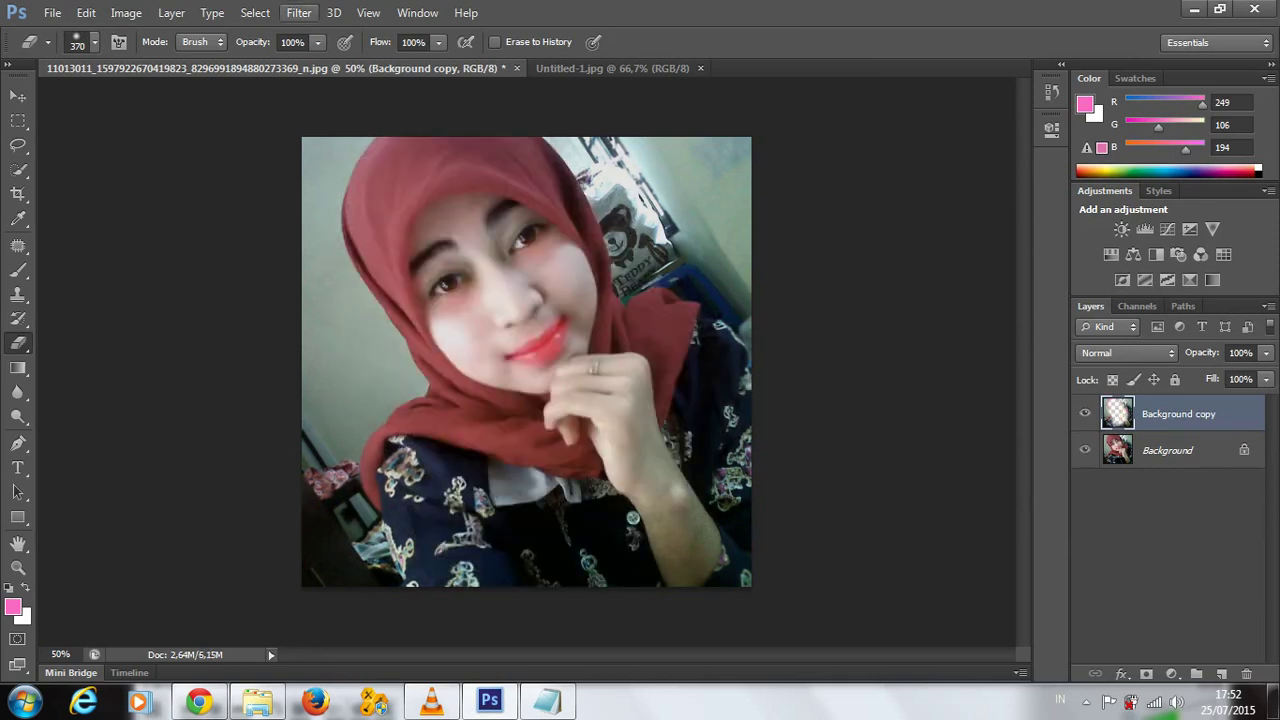
# - Apply a 25-pixel Gaussian Blur to the Background copy layer
pyautogui.click(298, 12)
pyautogui.moveTo(308, 202)
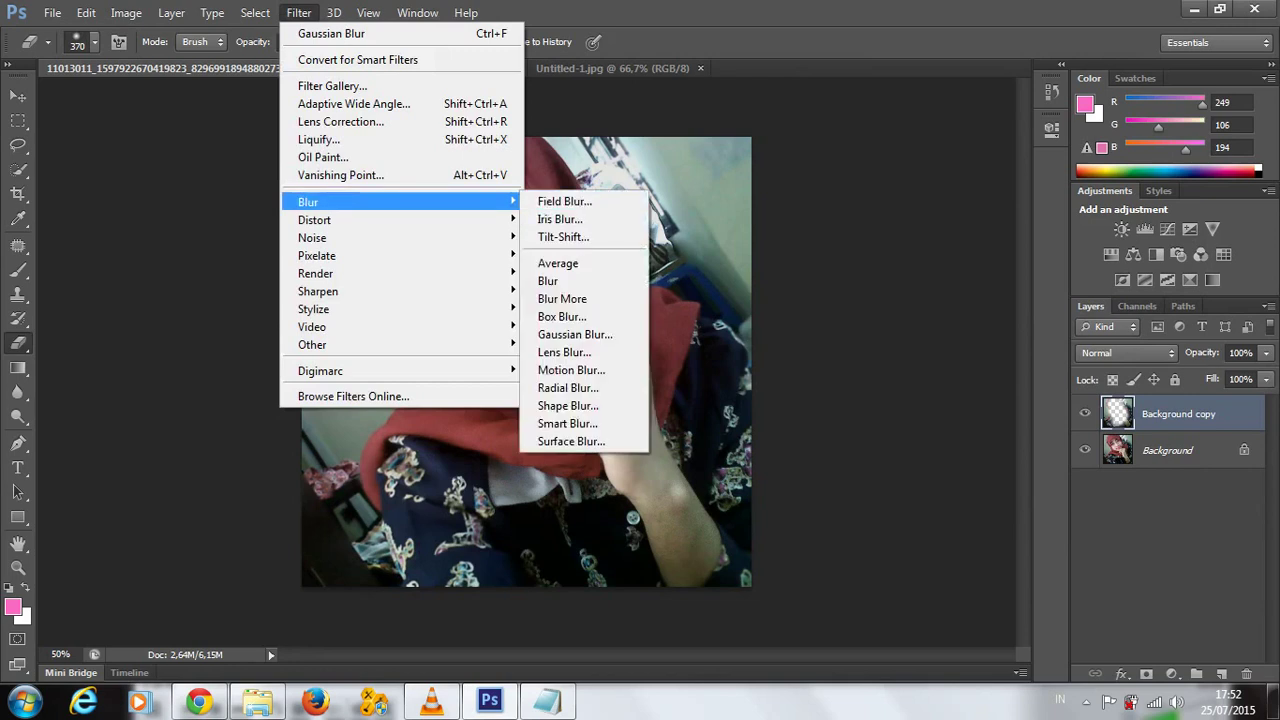
pyautogui.click(575, 334)
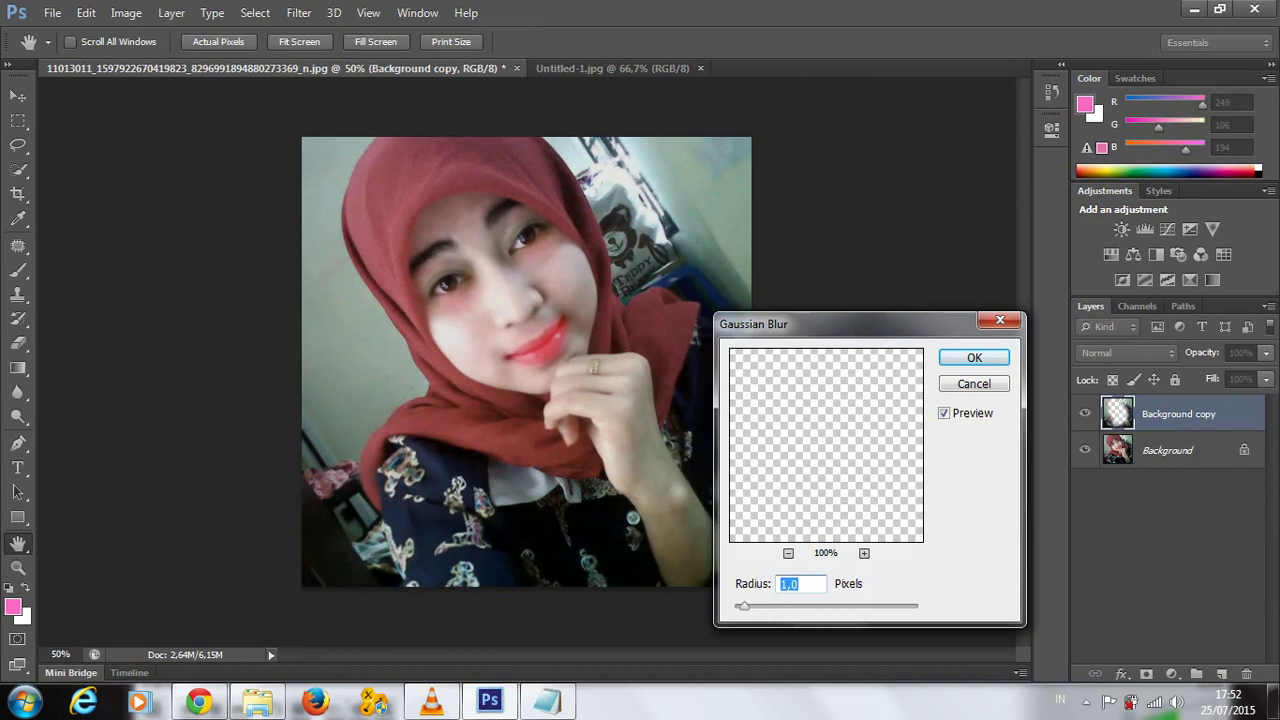
pyautogui.write('4,3')
pyautogui.press('Up')
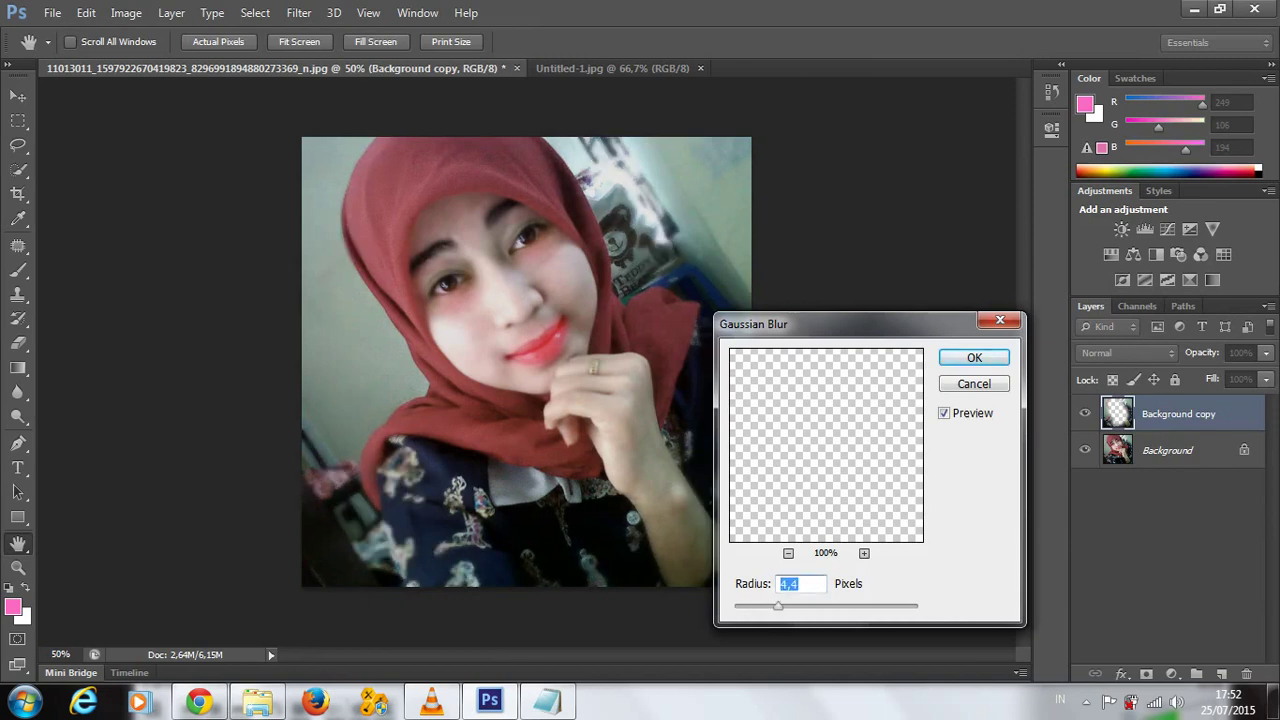
pyautogui.write('7,6')
pyautogui.moveTo(798, 606); pyautogui.dragTo(818, 606)
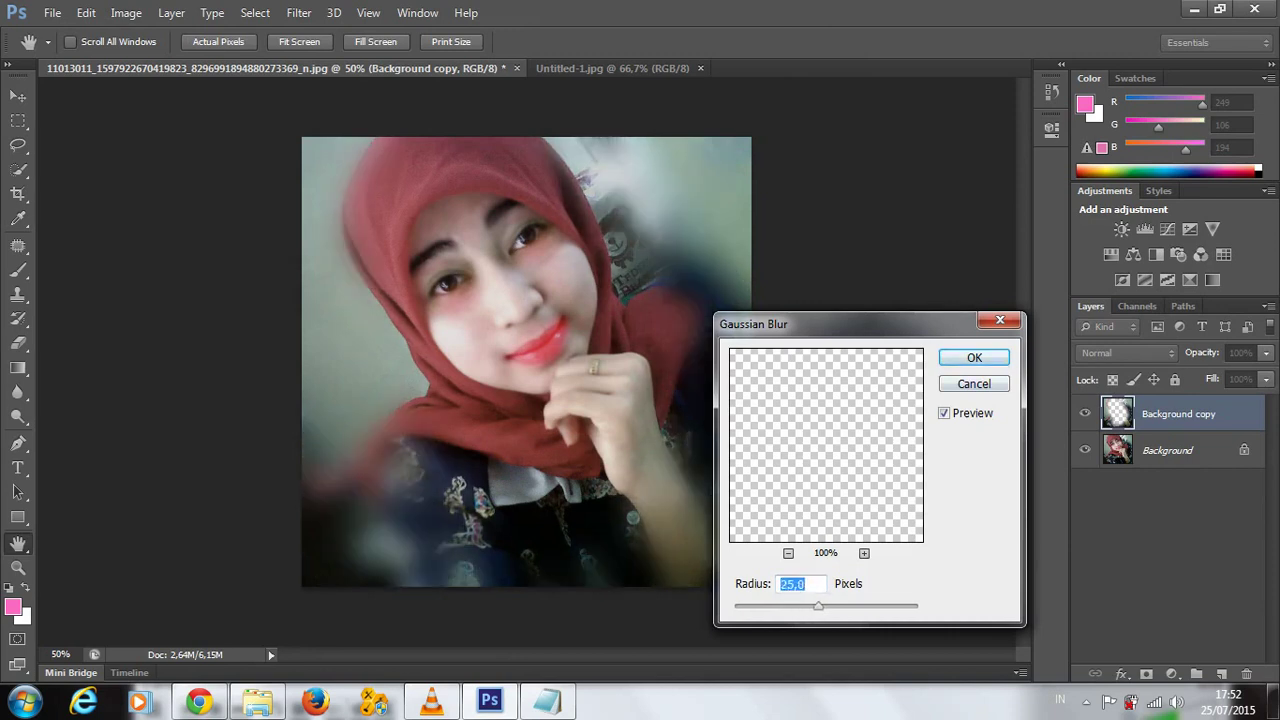
pyautogui.press('Return')
# - Merge the layers and view the Untitled-1.jpg Before/After comparison with Notepad opened
pyautogui.press('e')
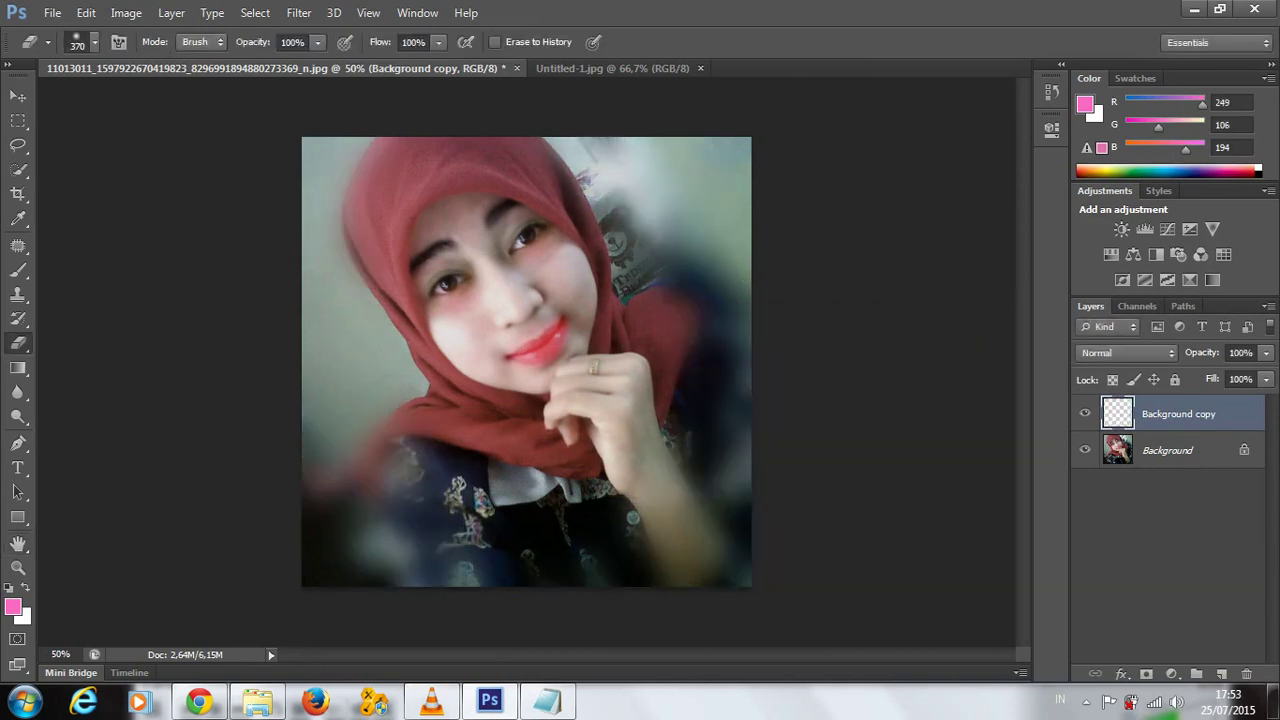
pyautogui.hotkey('ctrl', 'e')
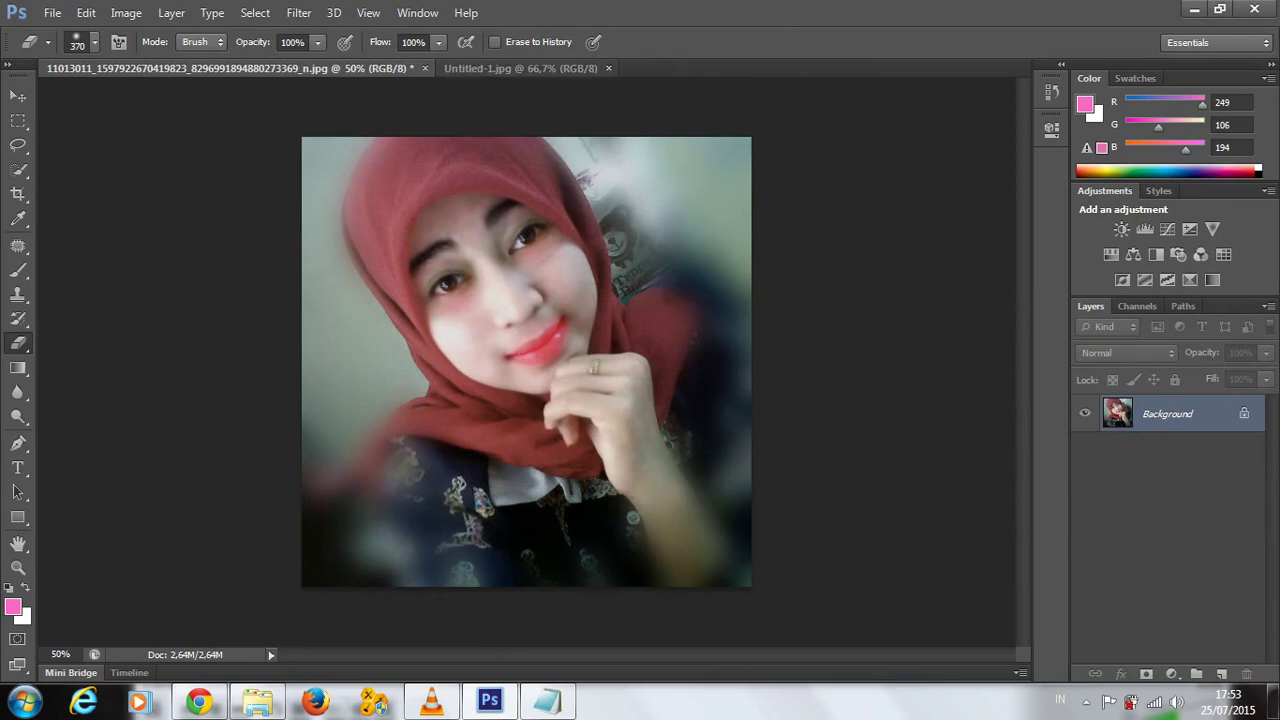
pyautogui.click(520, 68)
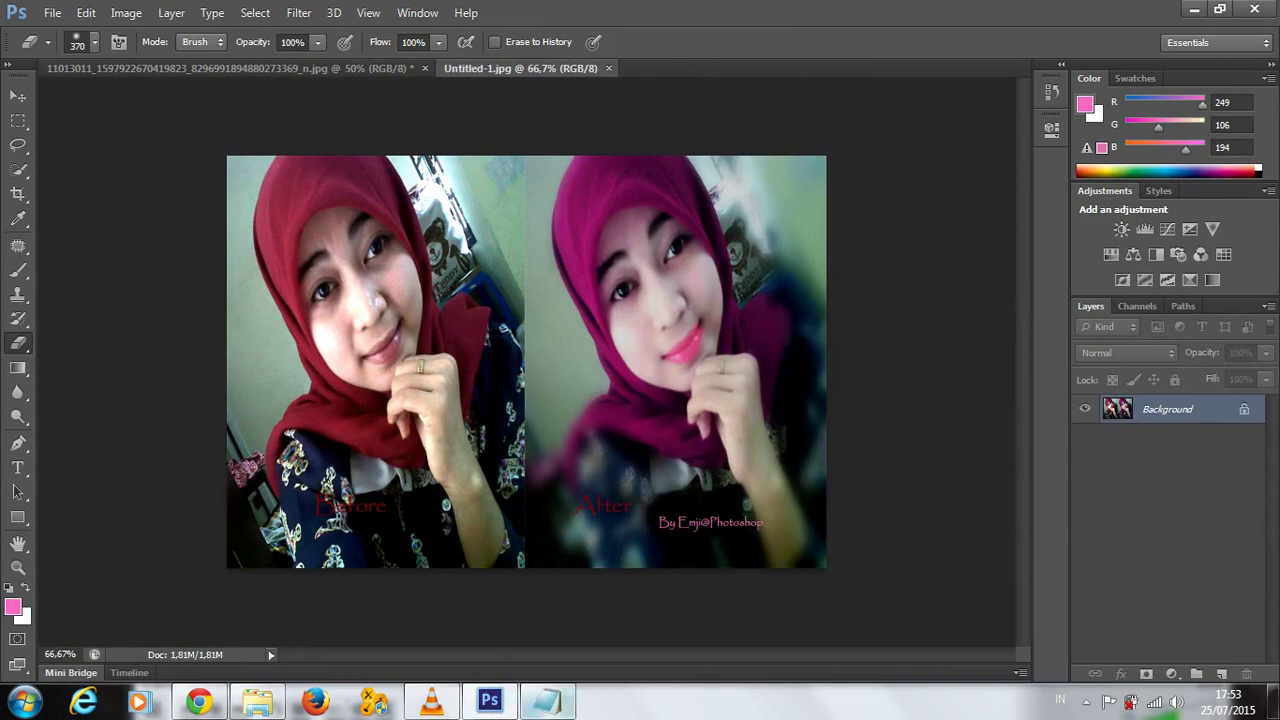
pyautogui.click(547, 702)
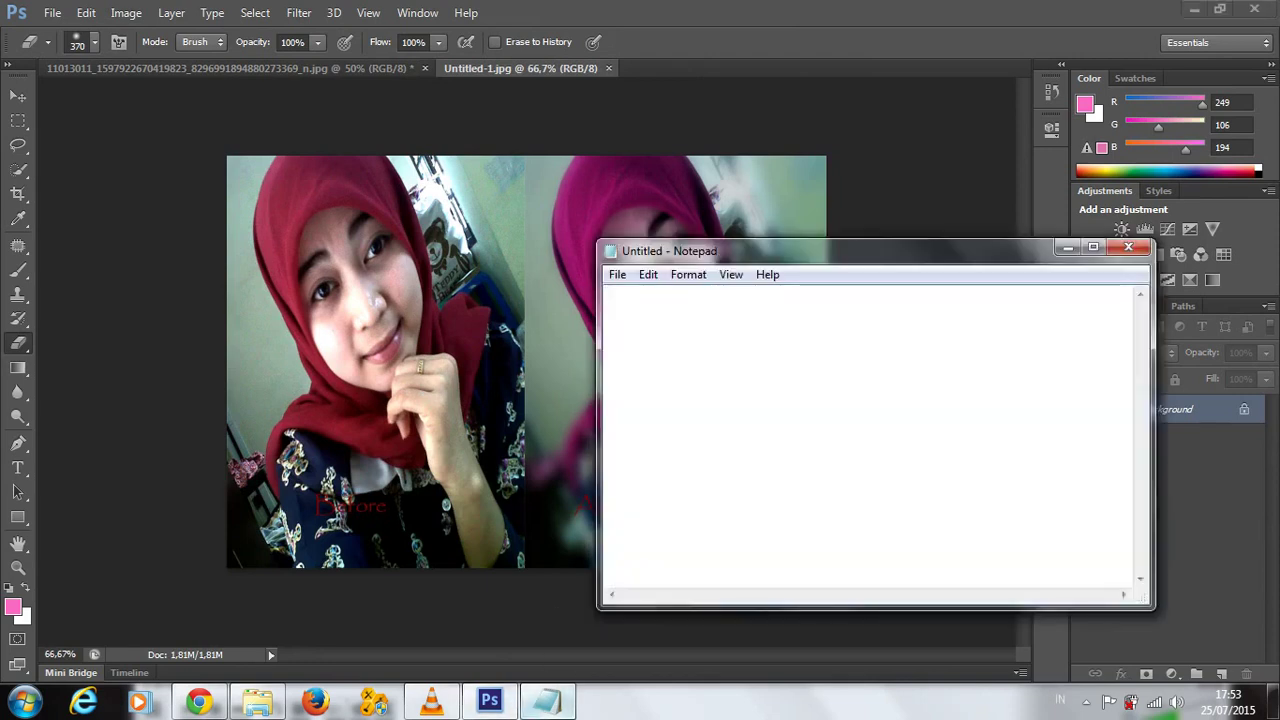
# - Move Notepad below the images and type 'Ok Guy hasil nya akan seperti ini......???????'
pyautogui.moveTo(760, 251)
pyautogui.mouseDown()
pyautogui.moveTo(476, 474)
pyautogui.moveTo(318, 534)
pyautogui.moveTo(366, 494)
pyautogui.mouseUp()
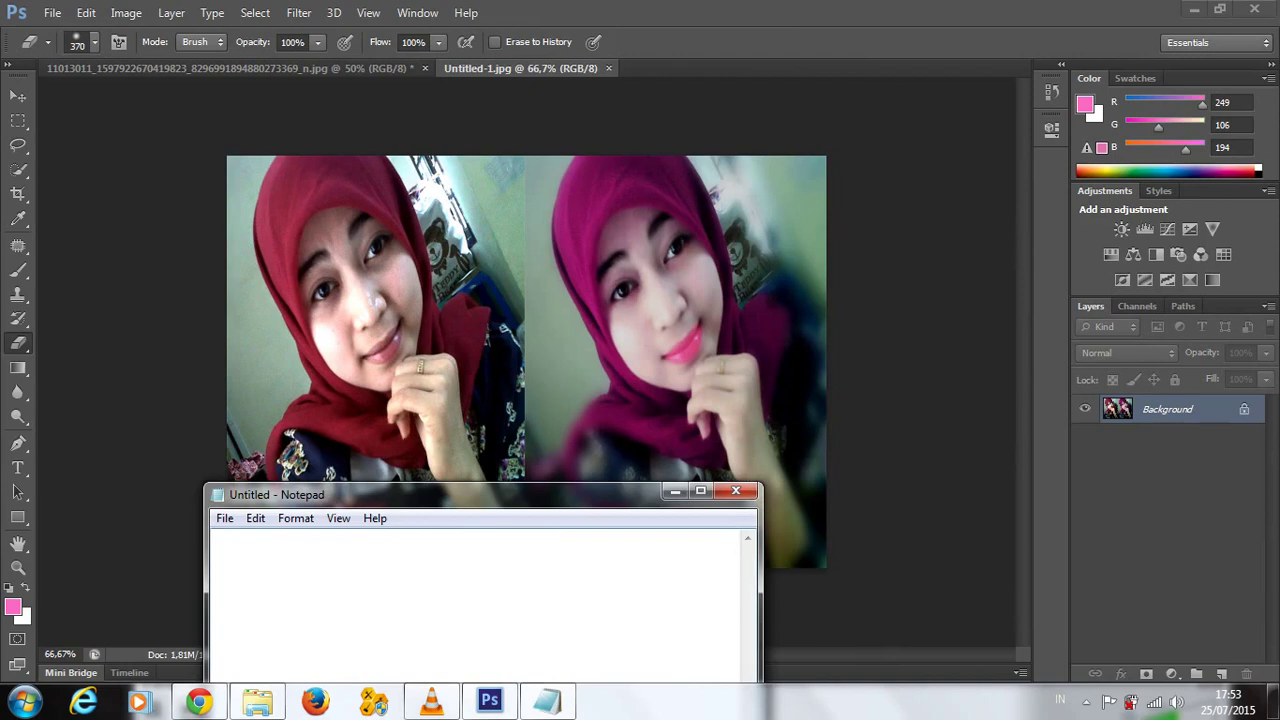
pyautogui.write('Ok')
pyautogui.write(' Guy has')
pyautogui.write('il nya akan se')
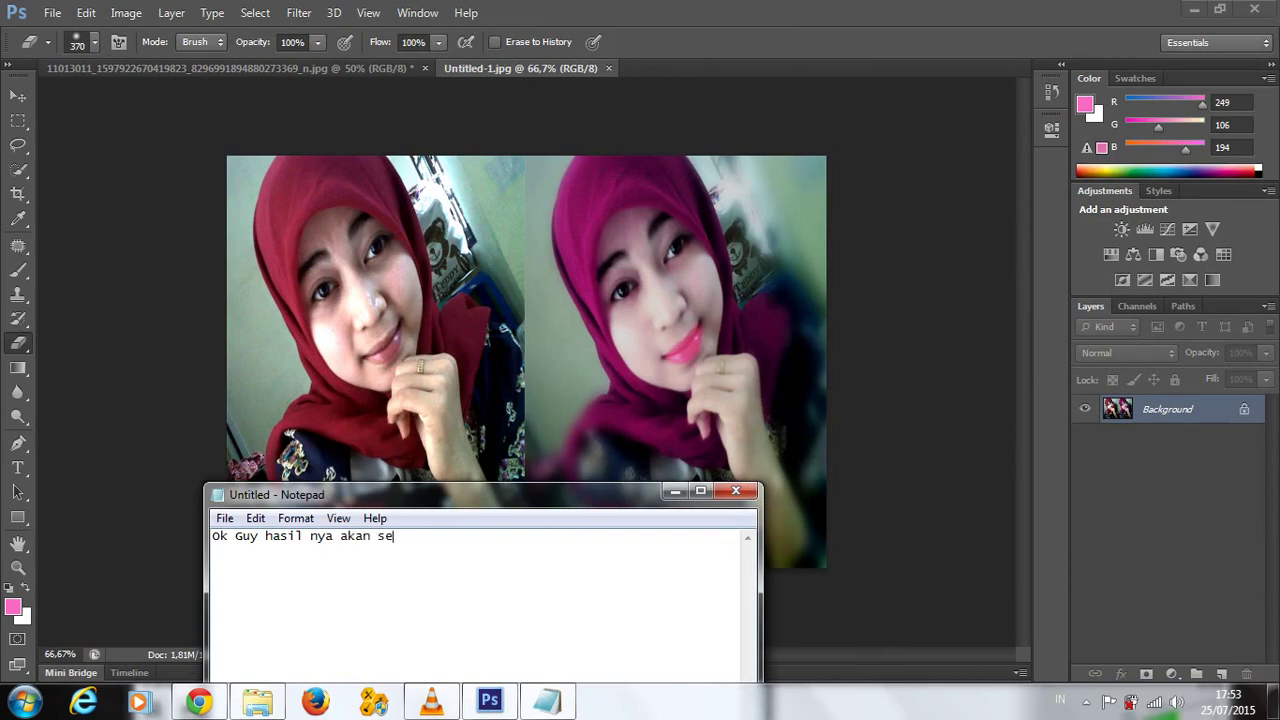
pyautogui.write('perti ini.')
pyautogui.write('.....???????')
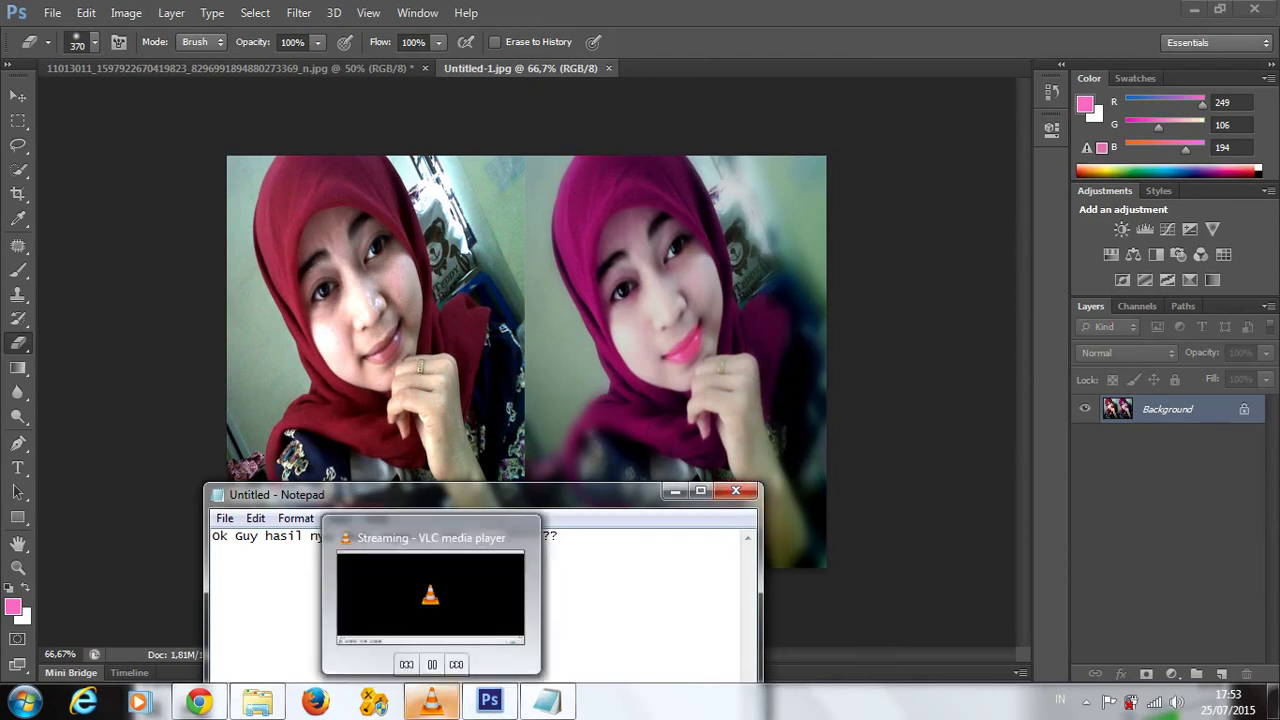
# - Close the Notepad note and bring the VLC player window to the front
pyautogui.hotkey('alt', 'F4')
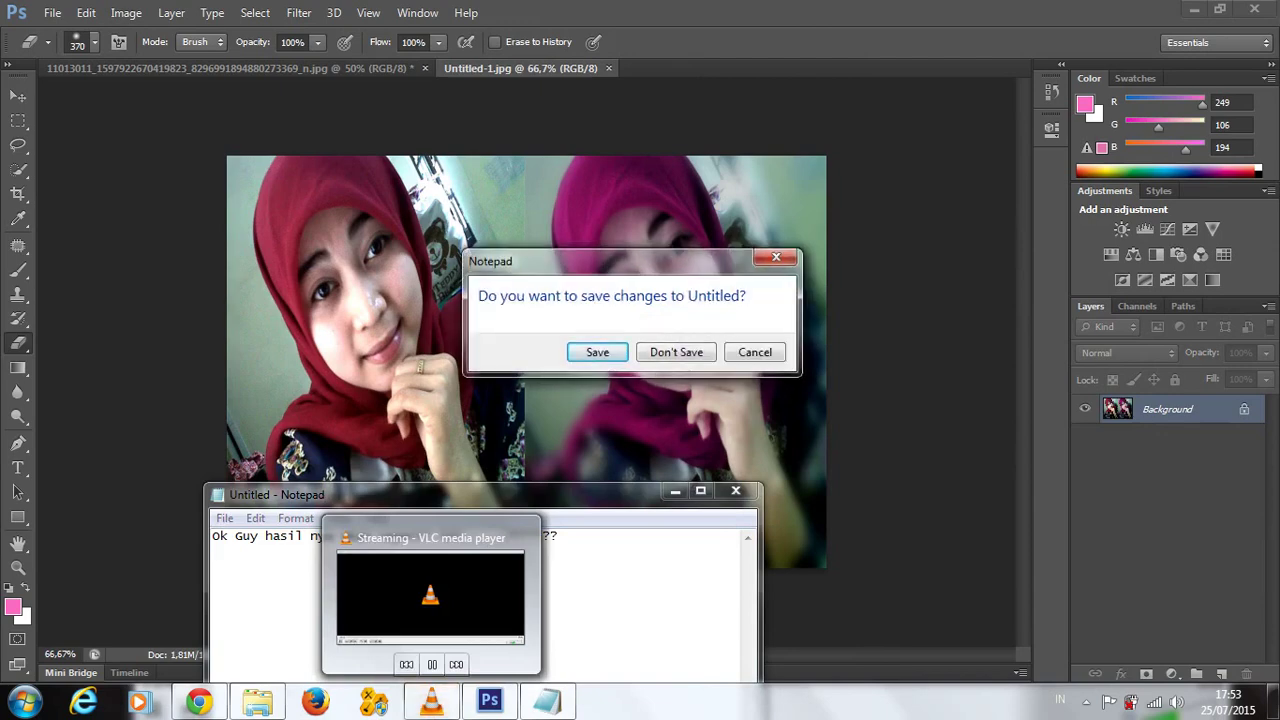
pyautogui.click(431, 700)
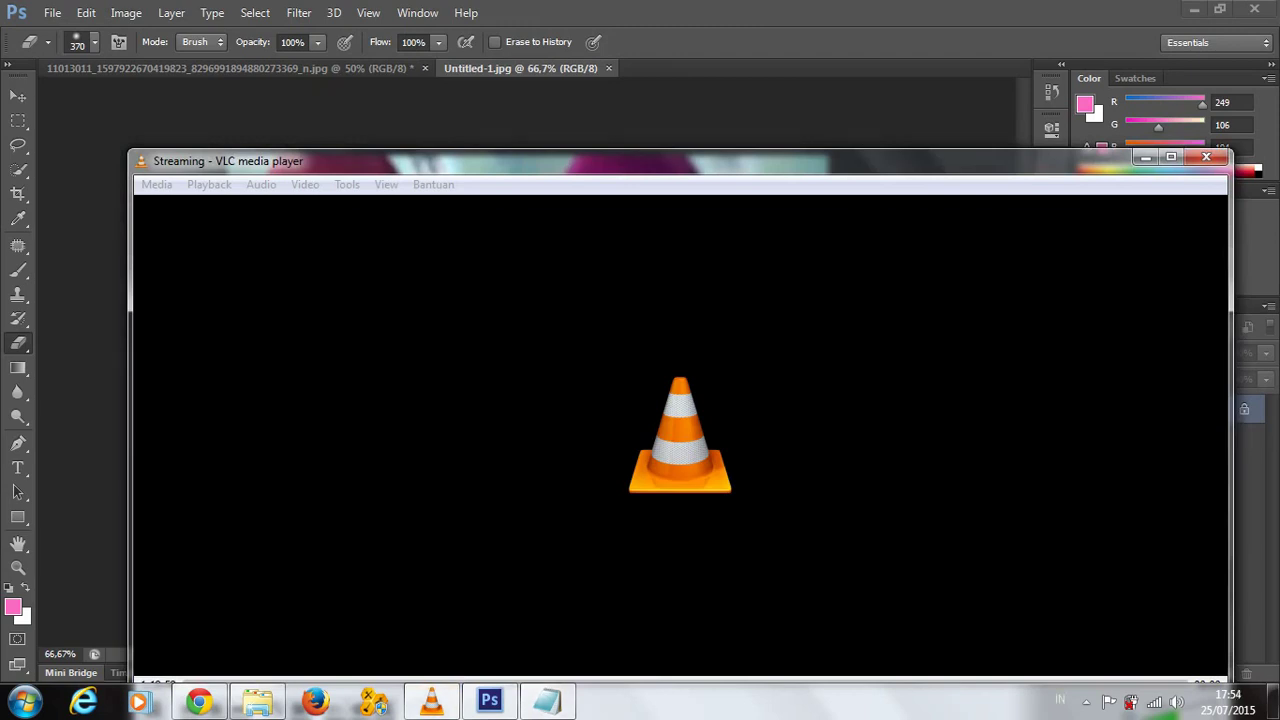
pyautogui.moveTo(547, 701)
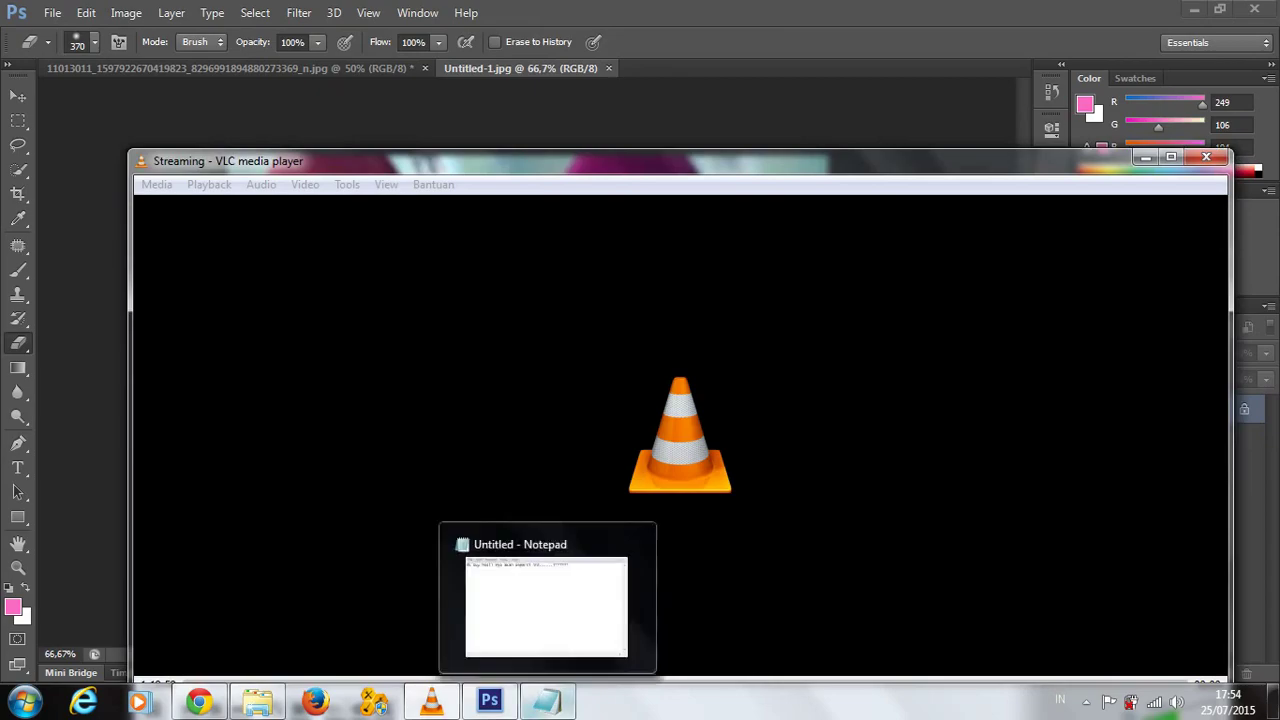
pyautogui.click(634, 544)
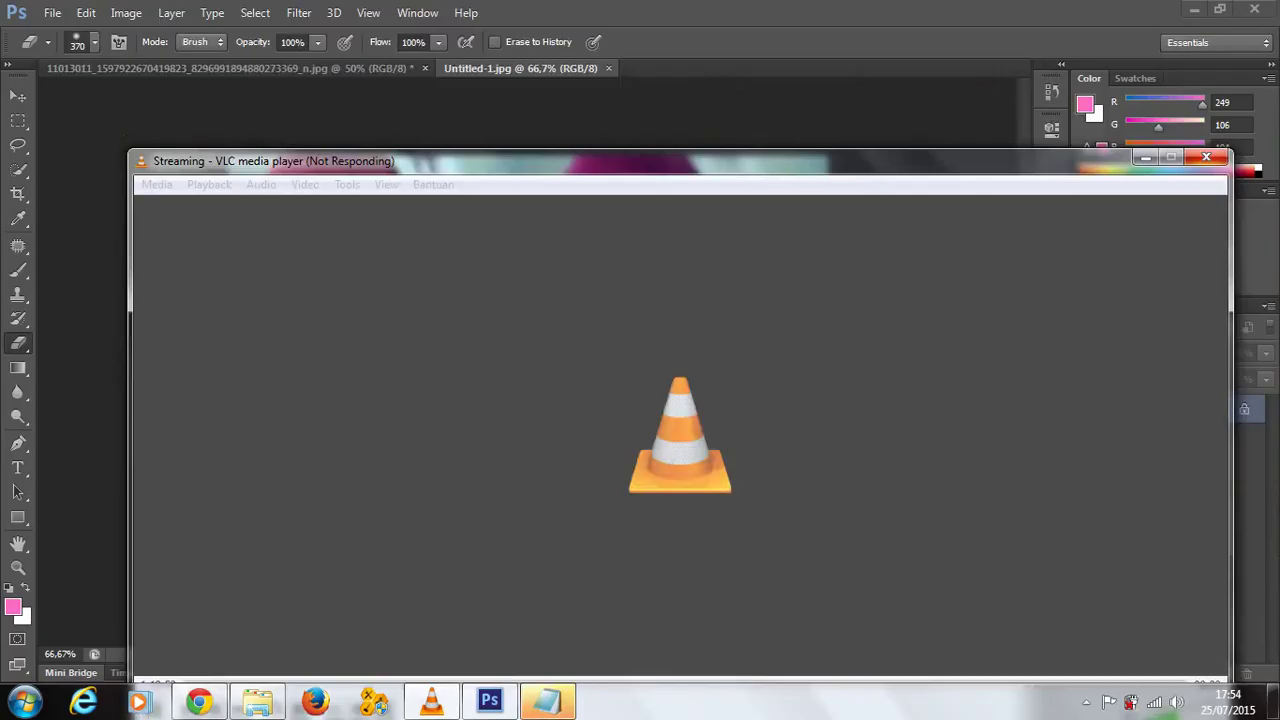